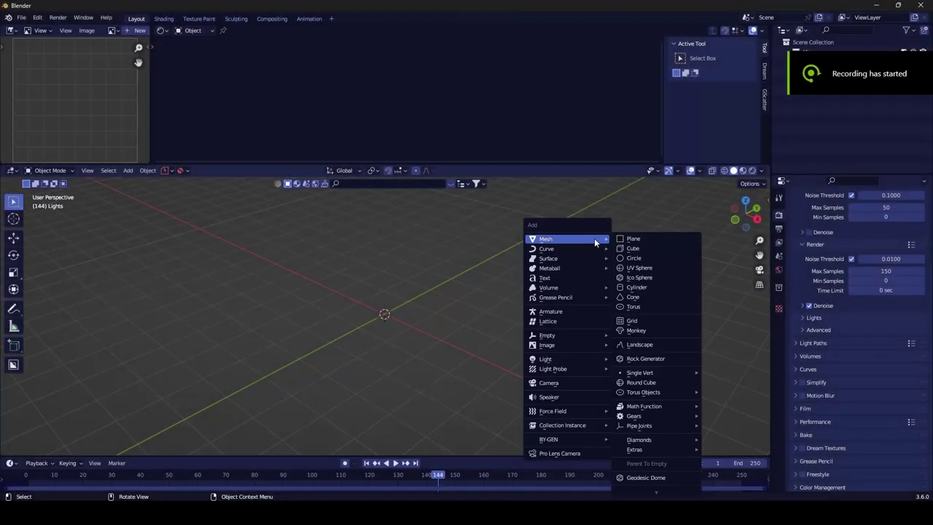
# Step: Add a cube and stretch it along the Y axis for the blockout
pyautogui.click(642, 250)
pyautogui.press('s')
pyautogui.press('y')
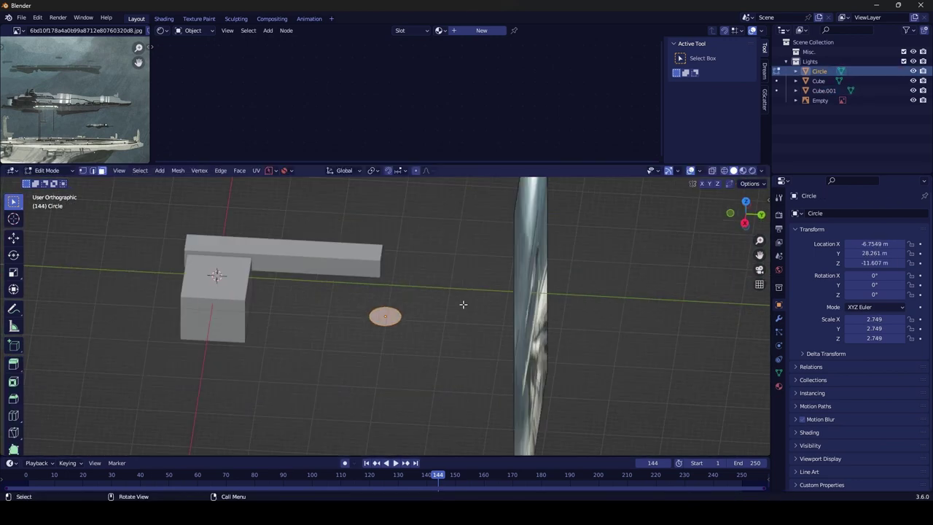
pyautogui.moveTo(463, 304); pyautogui.dragTo(463, 413, button='middle')
# Step: Raise the extruded circle into the pad on its pillar and loop-cut the walkway
pyautogui.click(598, 369)
pyautogui.scroll(5, 599, 369)
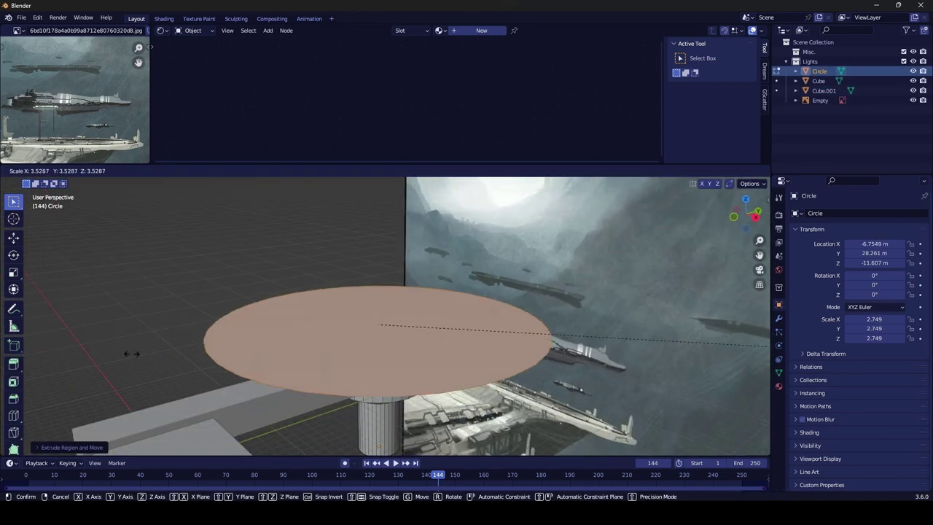
pyautogui.moveTo(599, 369); pyautogui.dragTo(620, 343, button='middle')
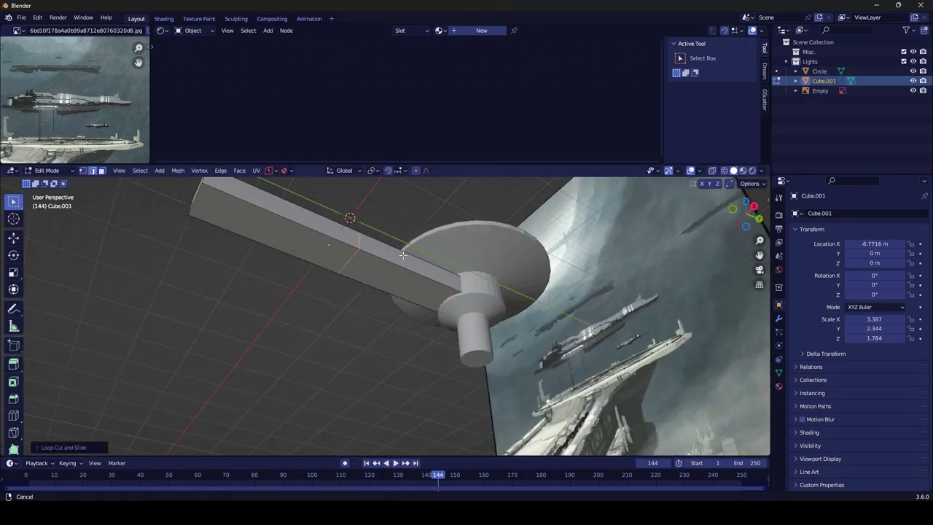
pyautogui.moveTo(309, 340); pyautogui.dragTo(391, 253, button='middle')
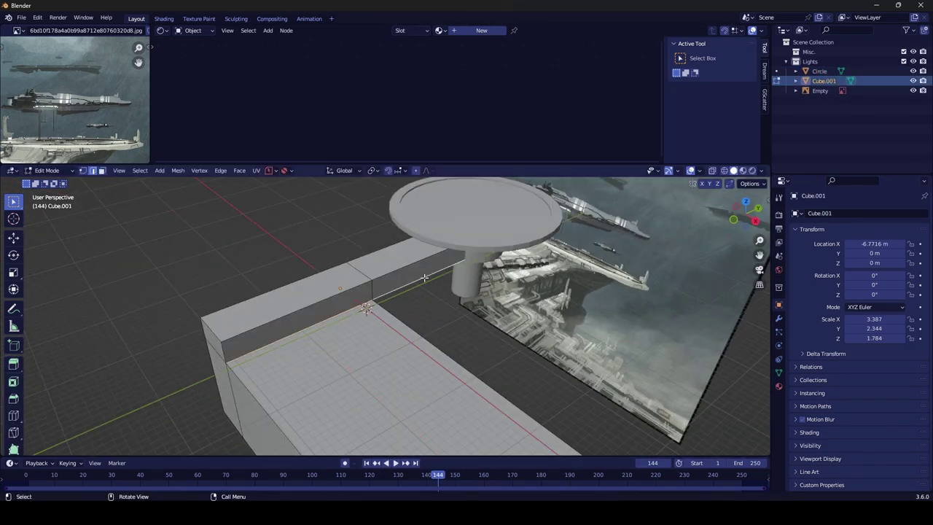
pyautogui.hotkey('ctrl', 'r')
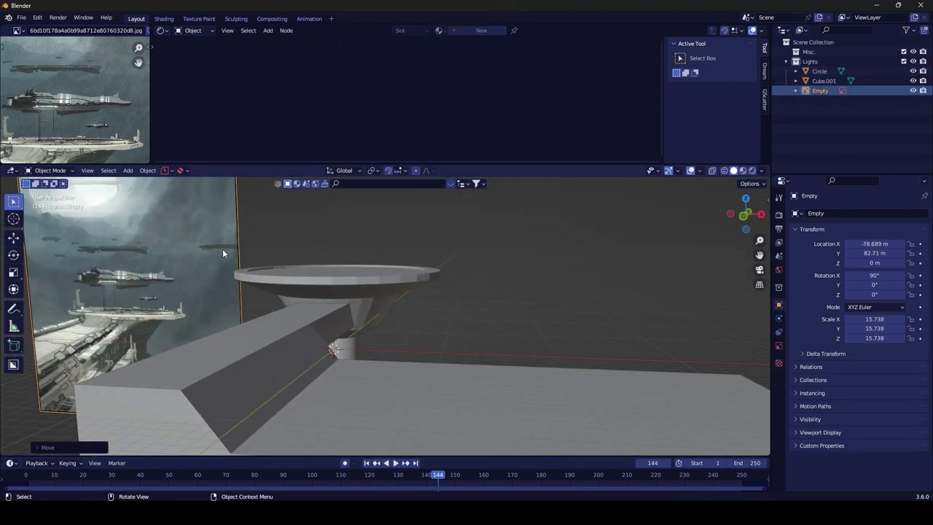
# Step: Add a camera rotated 90° on X, check its framing, and save the file
pyautogui.hotkey('shift', 'a')
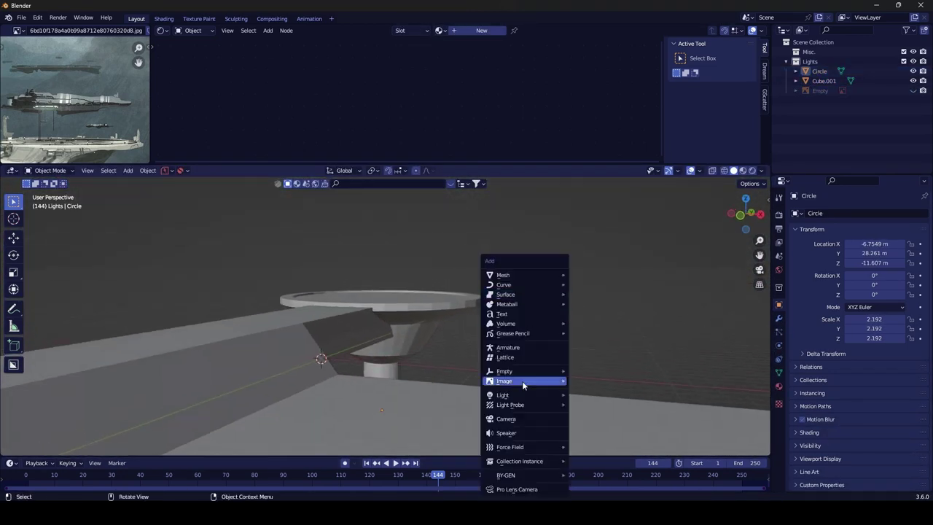
pyautogui.click(522, 381)
pyautogui.press('ctrl+alt+KP_0')
pyautogui.press('n')
pyautogui.moveTo(488, 318)
pyautogui.keyDown('shift'); pyautogui.mouseDown(button='middle')
pyautogui.moveTo(471, 305)
pyautogui.moveTo(543, 318)
pyautogui.mouseUp(button='middle'); pyautogui.keyUp('shift')
pyautogui.press('KP_0')
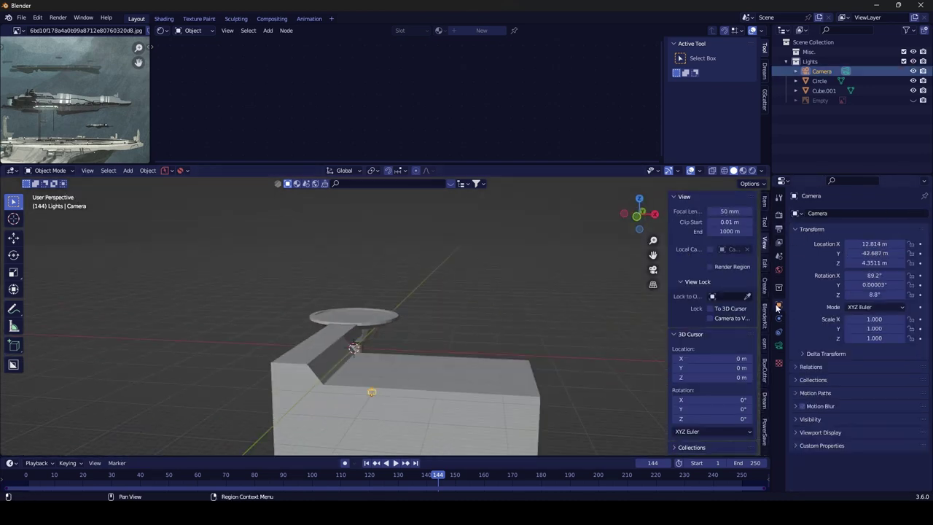
pyautogui.press('Return')
pyautogui.press('KP_0')
pyautogui.press('KP_0')
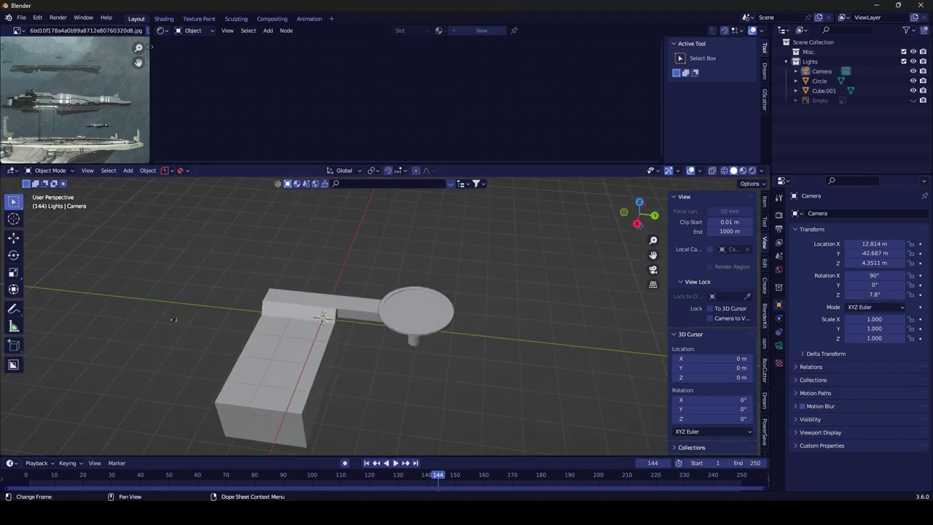
pyautogui.hotkey('ctrl', 's')
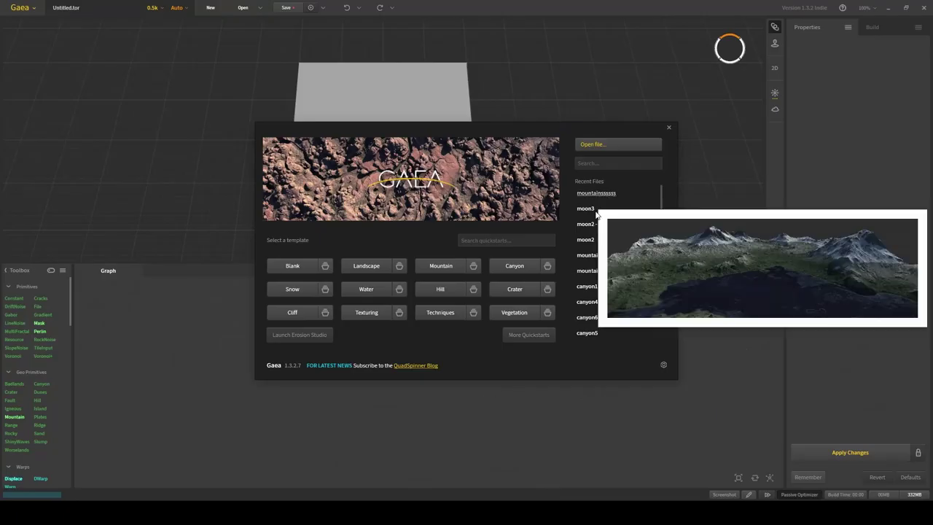
# Step: Add Canyon, Perlin, Ridge, Range and Rocky nodes to the graph
pyautogui.doubleClick(42, 361)
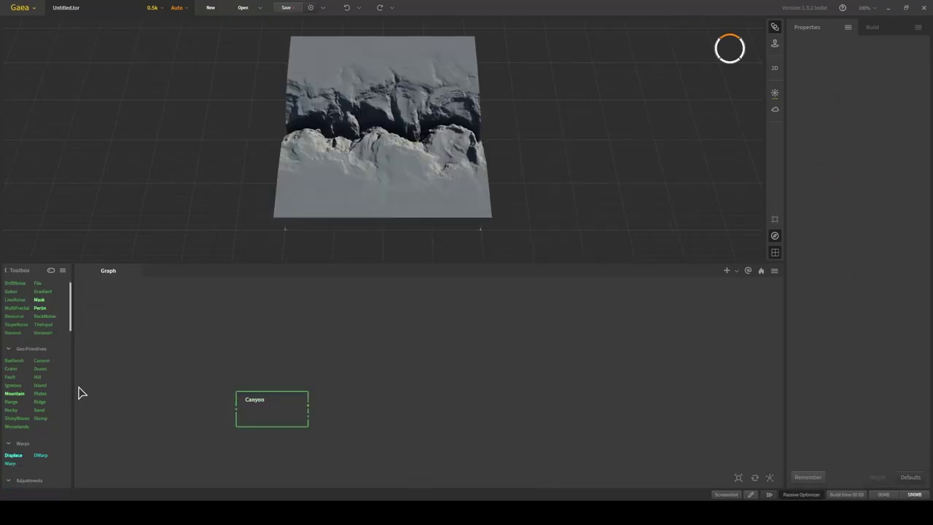
pyautogui.doubleClick(39, 331)
pyautogui.doubleClick(39, 425)
pyautogui.doubleClick(11, 425)
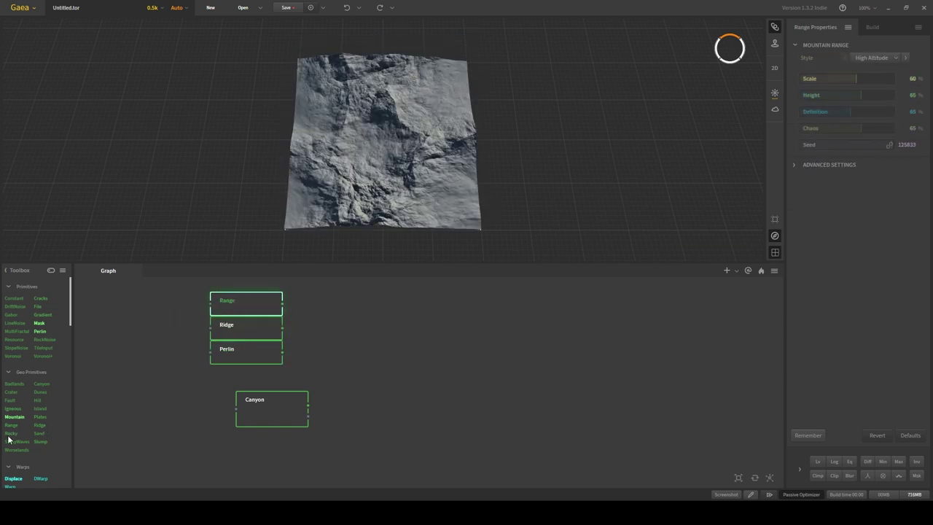
pyautogui.doubleClick(11, 433)
# Step: Wire the noises into Combine nodes, adjust Rocky's size, and add another Combine
pyautogui.moveTo(309, 388); pyautogui.dragTo(413, 411)
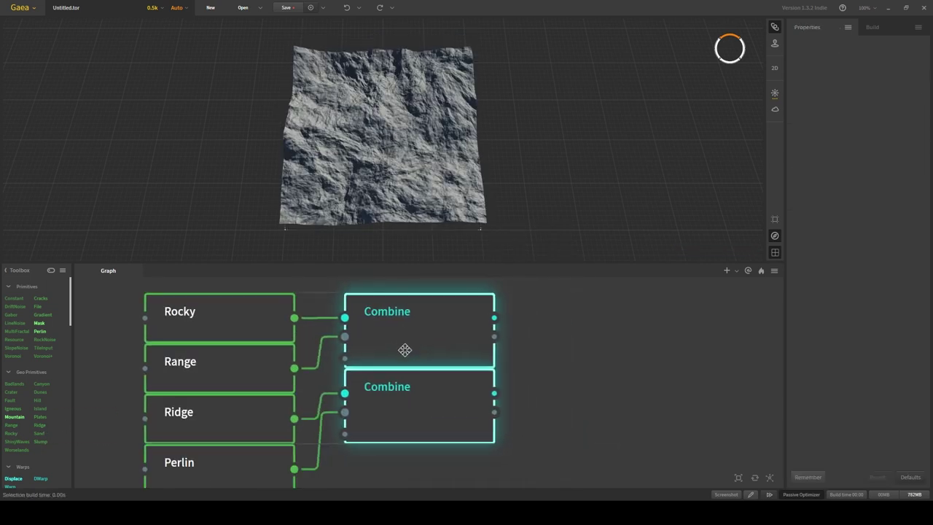
pyautogui.click(215, 392)
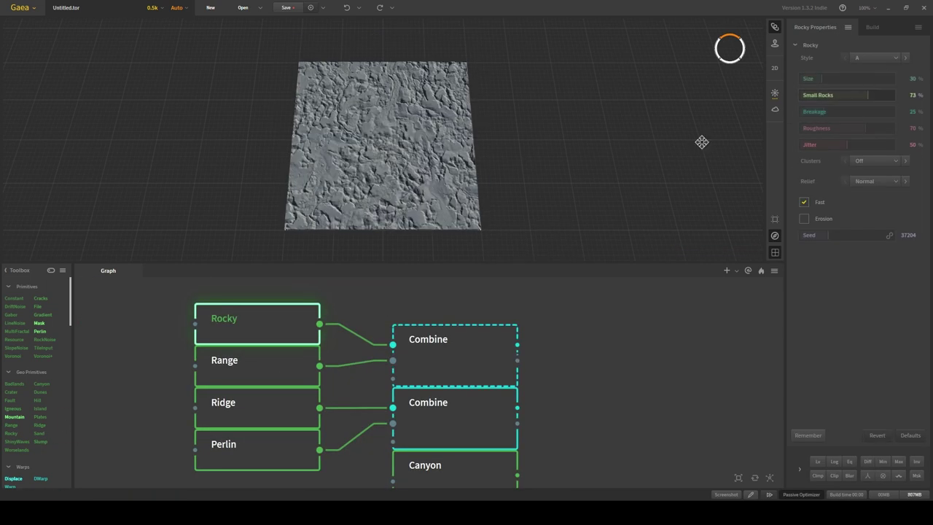
pyautogui.moveTo(821, 78); pyautogui.dragTo(852, 80)
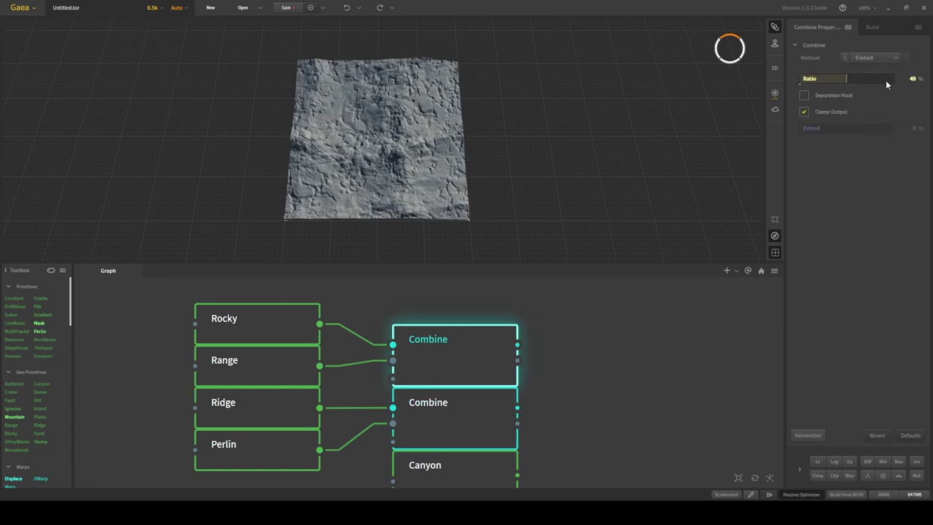
pyautogui.rightClick(562, 343)
pyautogui.click(567, 418)
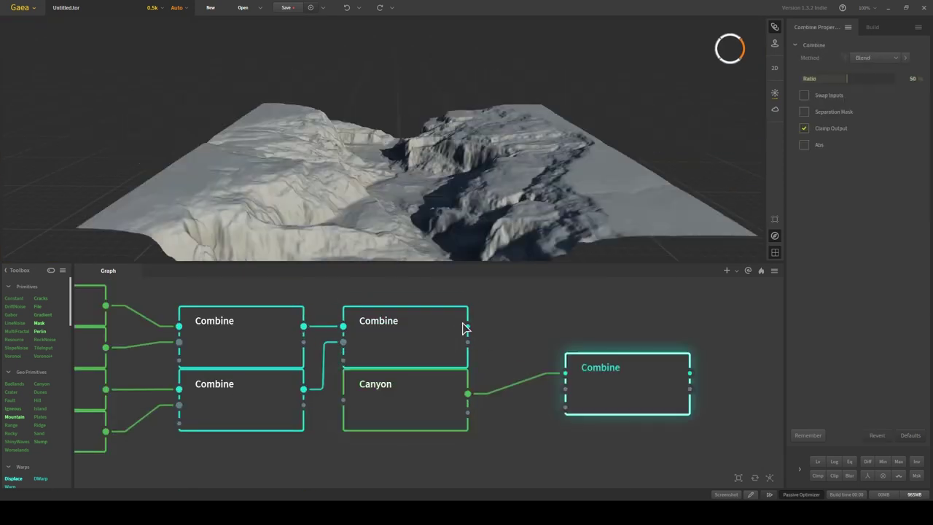
# Step: Feed the middle Combine into the right Combine and set its blend method to Screen
pyautogui.moveTo(467, 326); pyautogui.dragTo(565, 374)
pyautogui.click(875, 58)
pyautogui.click(868, 110)
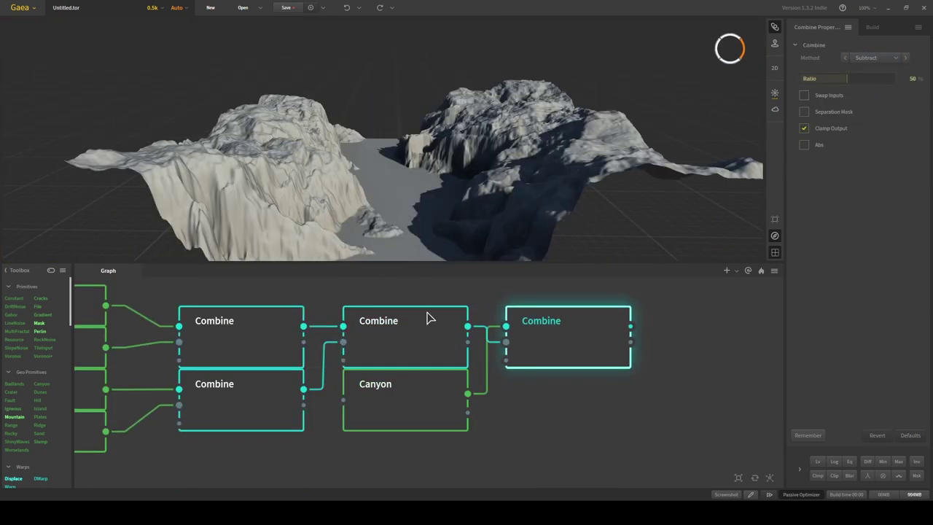
pyautogui.click(877, 59)
pyautogui.click(885, 122)
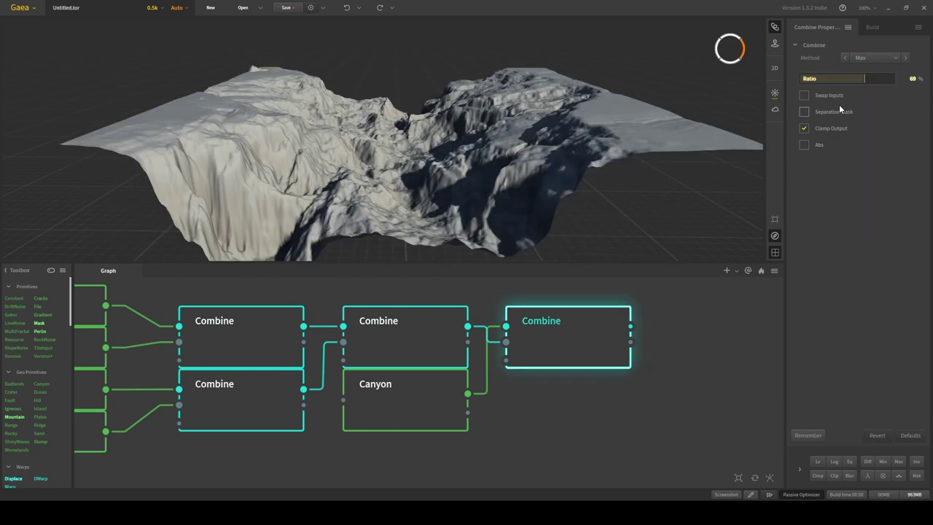
pyautogui.click(875, 58)
pyautogui.click(869, 88)
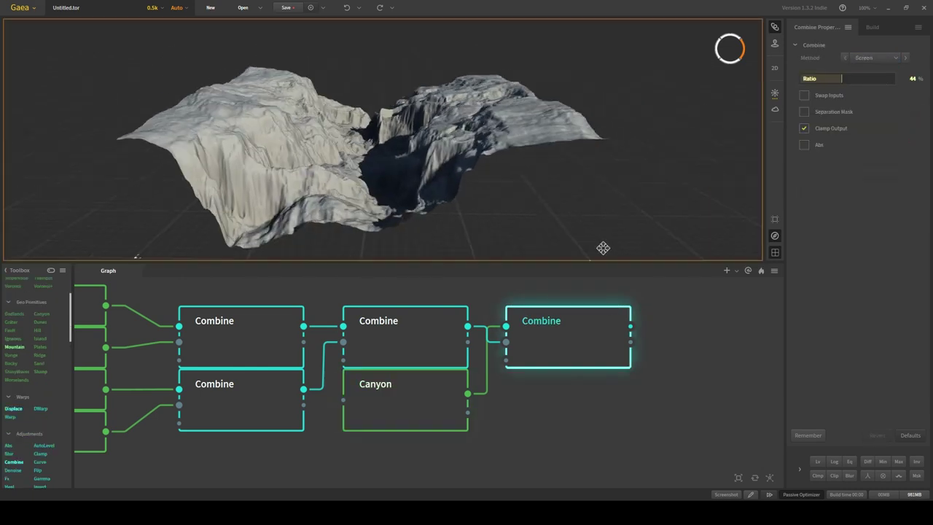
# Step: Insert a Fold node before the final Combine and add an erosion node after it
pyautogui.click(310, 336)
pyautogui.click(577, 348)
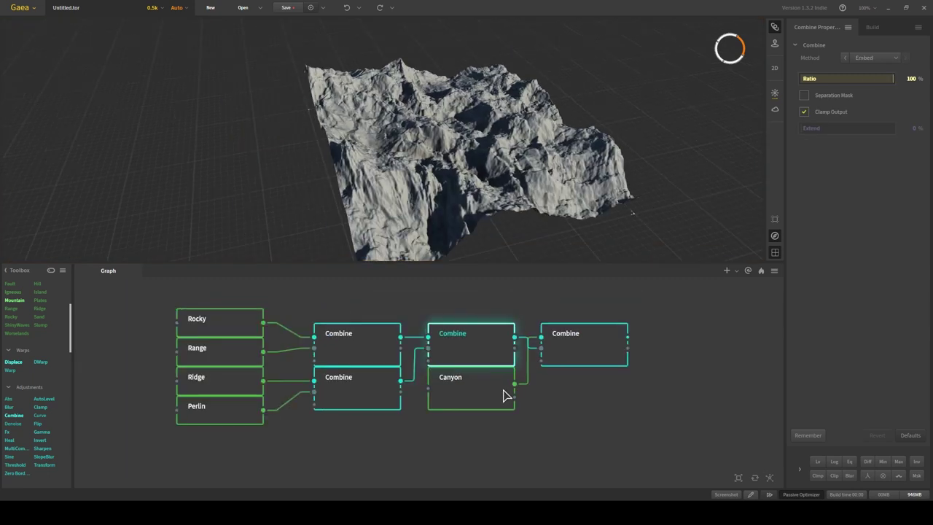
pyautogui.click(504, 396)
pyautogui.moveTo(184, 348); pyautogui.dragTo(573, 329)
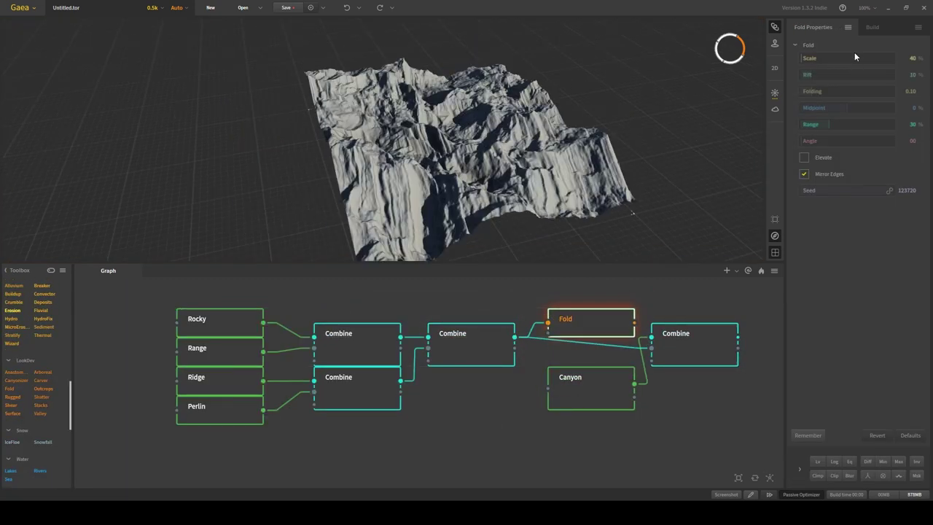
pyautogui.click(676, 344)
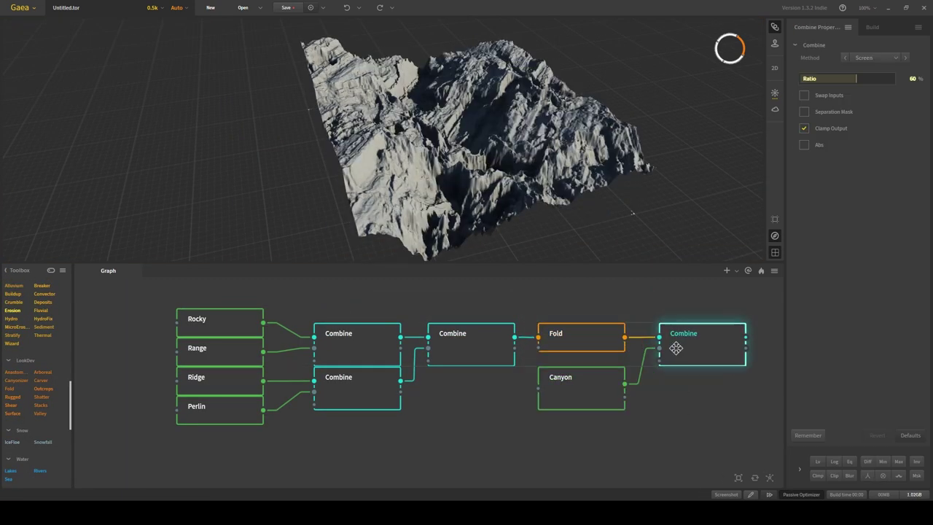
pyautogui.scroll(3, 574, 357)
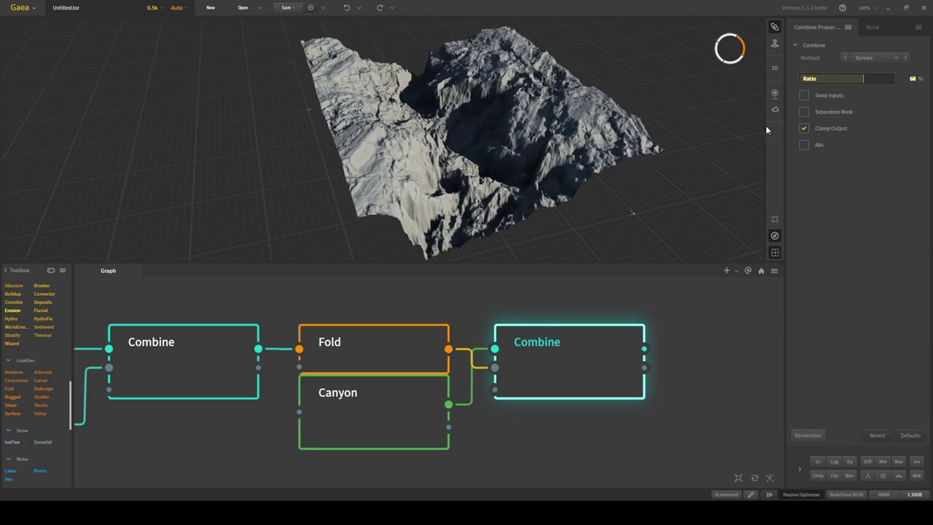
pyautogui.moveTo(11, 318)
pyautogui.mouseDown()
pyautogui.moveTo(27, 392)
pyautogui.moveTo(512, 358)
pyautogui.mouseUp()
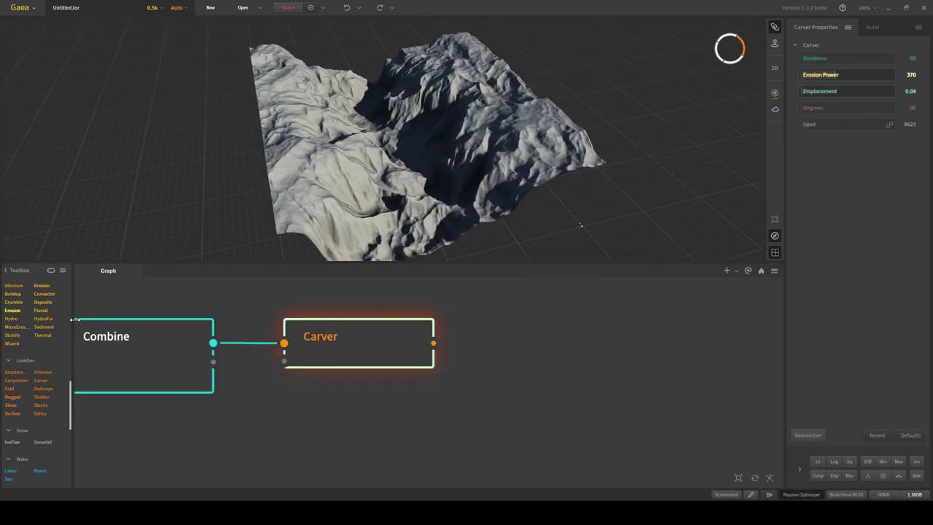
# Step: Chain Shatter, Erosion, Fluvial, Outcrops and MicroErosion nodes after Carver
pyautogui.moveTo(41, 397); pyautogui.dragTo(581, 355)
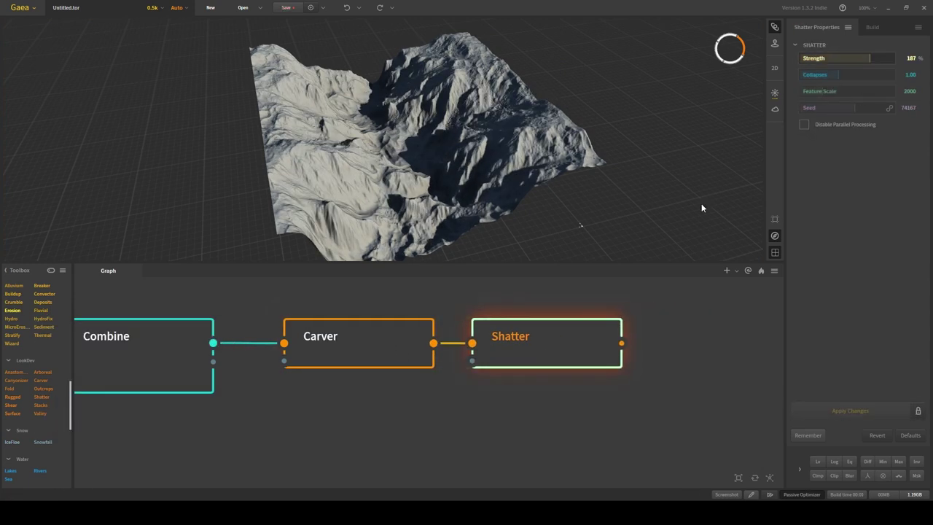
pyautogui.moveTo(12, 310); pyautogui.dragTo(702, 351)
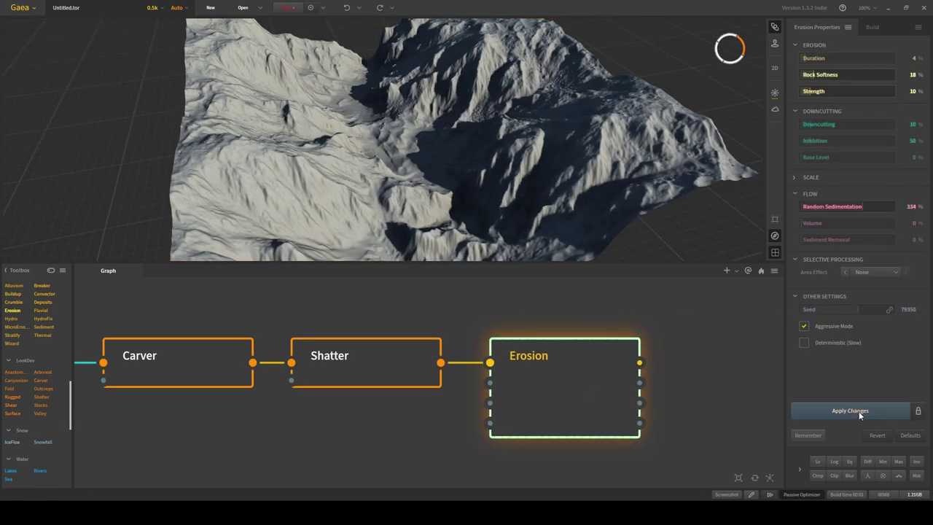
pyautogui.click(859, 411)
pyautogui.moveTo(41, 310); pyautogui.dragTo(722, 354)
pyautogui.moveTo(16, 327); pyautogui.dragTo(379, 387)
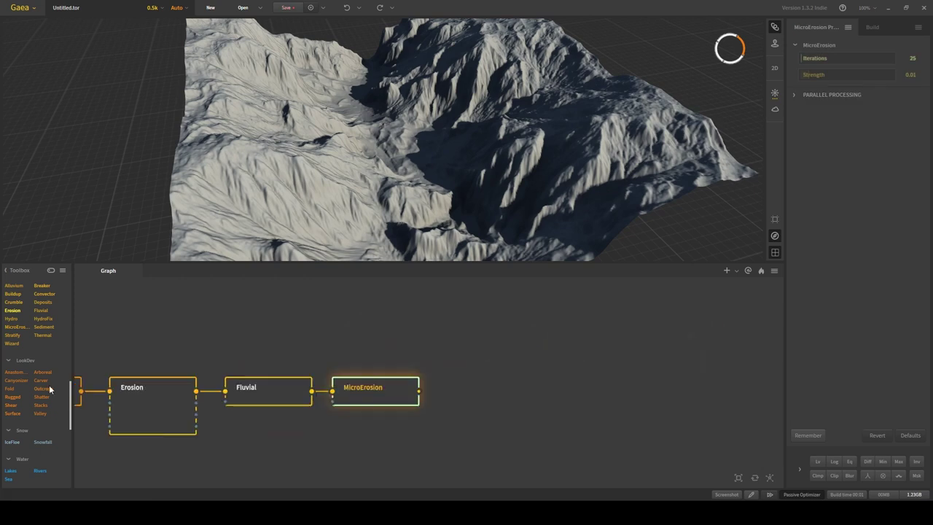
pyautogui.moveTo(43, 388); pyautogui.dragTo(530, 415)
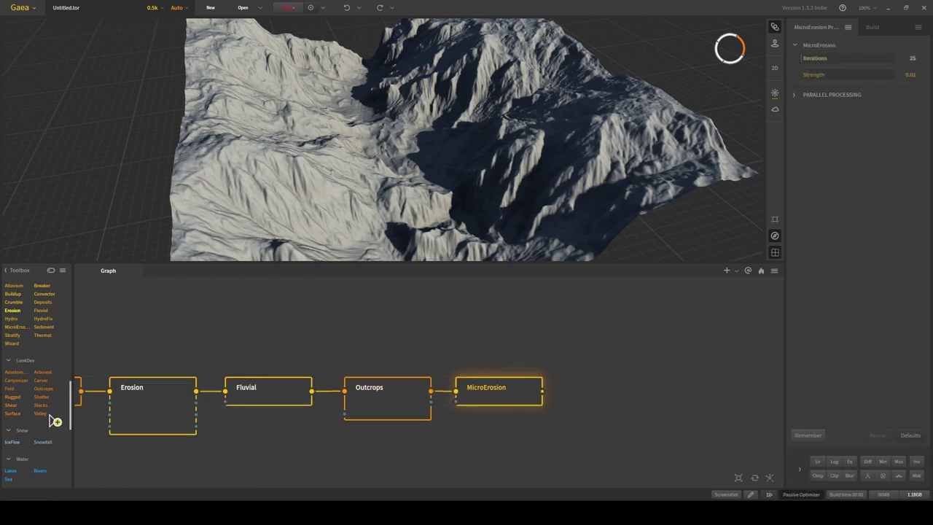
pyautogui.moveTo(55, 421); pyautogui.dragTo(410, 361)
pyautogui.scroll(3, 310, 368)
pyautogui.scroll(-1, 347, 355)
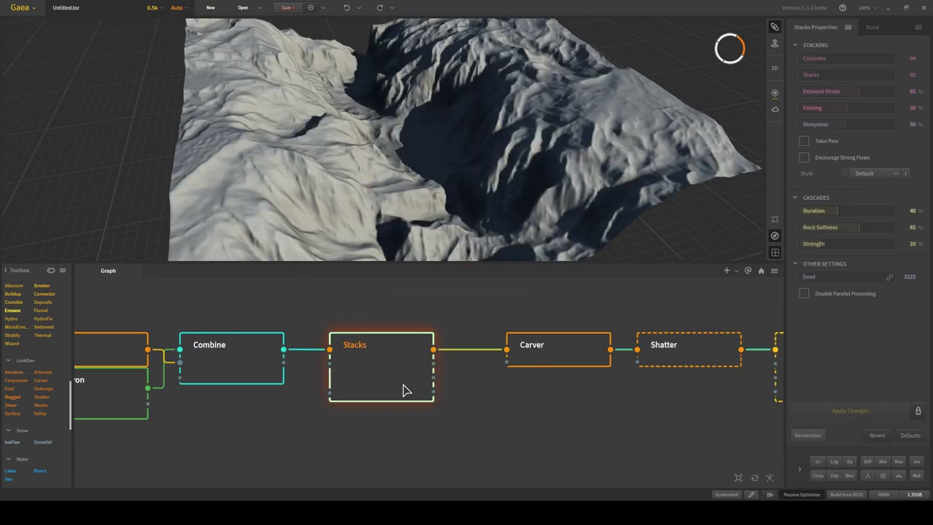
# Step: Step through Carver, Shatter and Erosion to preview MicroErosion at 4k resolution
pyautogui.click(554, 361)
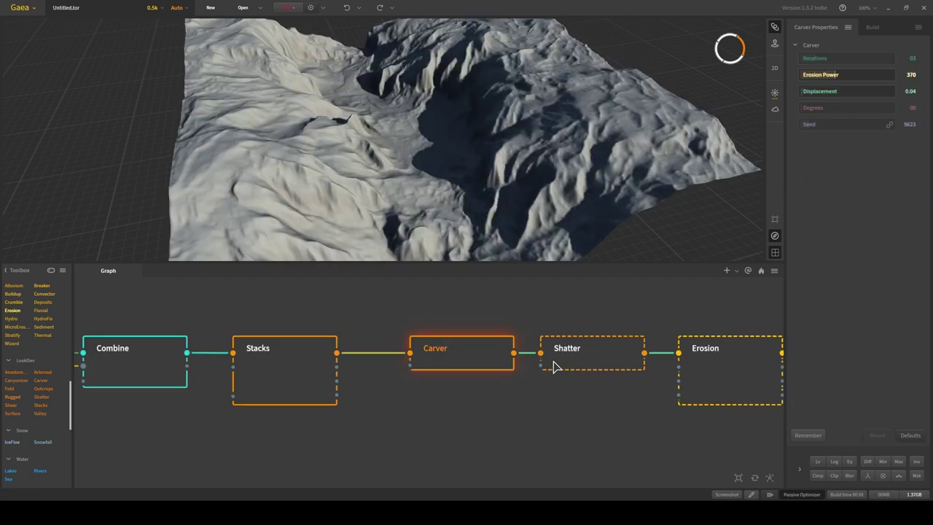
pyautogui.click(550, 346)
pyautogui.click(554, 348)
pyautogui.click(517, 352)
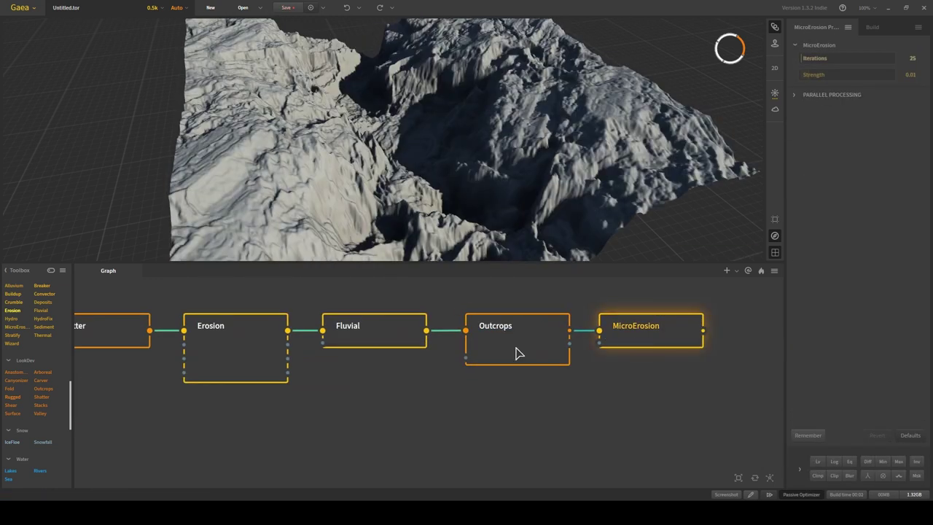
pyautogui.click(152, 8)
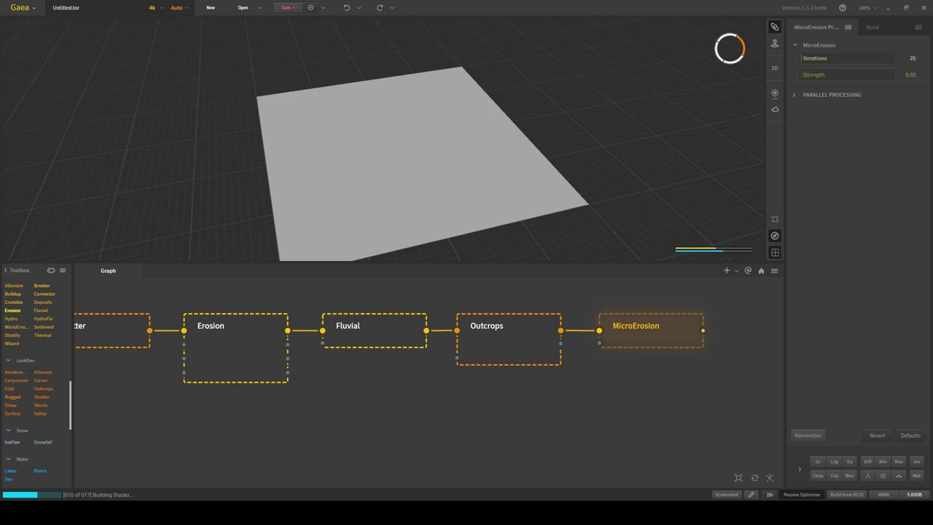
# Step: Zoom out the graph to see the whole node chain while the 4k build finishes
pyautogui.scroll(-2, 531, 417)
pyautogui.scroll(-3, 532, 416)
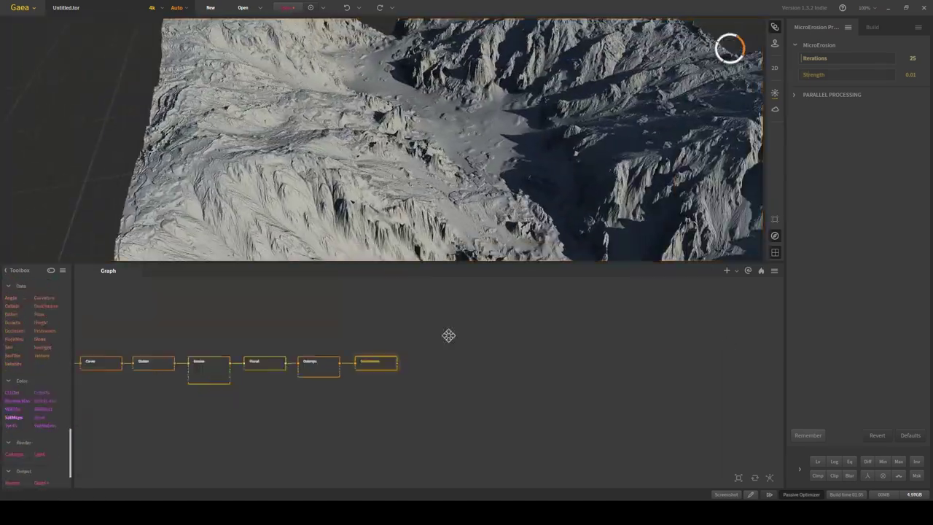
# Step: Add Protrusion, Texture, Occlusion, Flow and Soil nodes fed by MicroErosion
pyautogui.moveTo(42, 356); pyautogui.dragTo(579, 390)
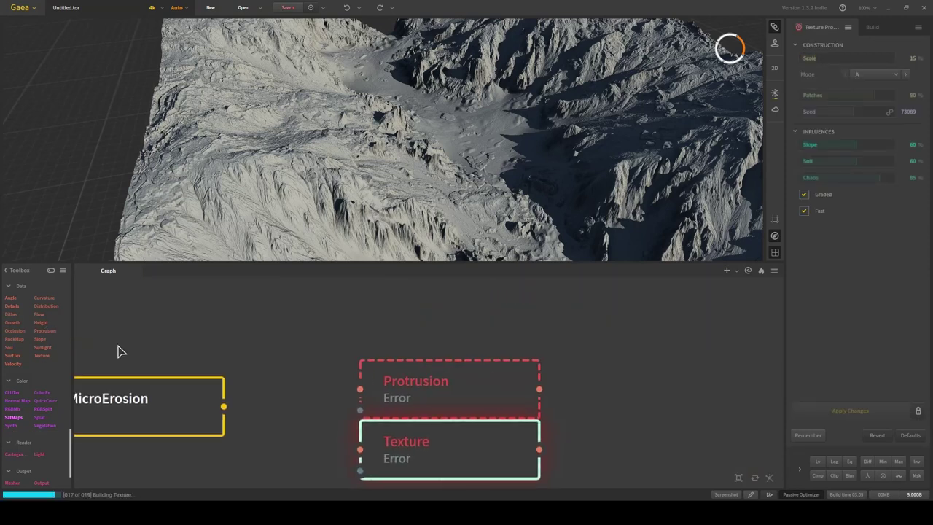
pyautogui.moveTo(223, 351); pyautogui.dragTo(314, 377)
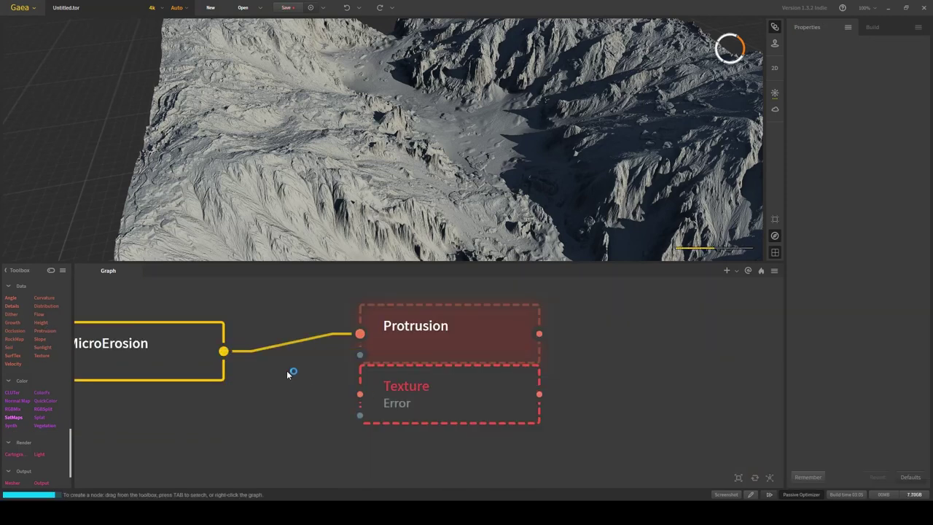
pyautogui.moveTo(223, 351); pyautogui.dragTo(464, 395)
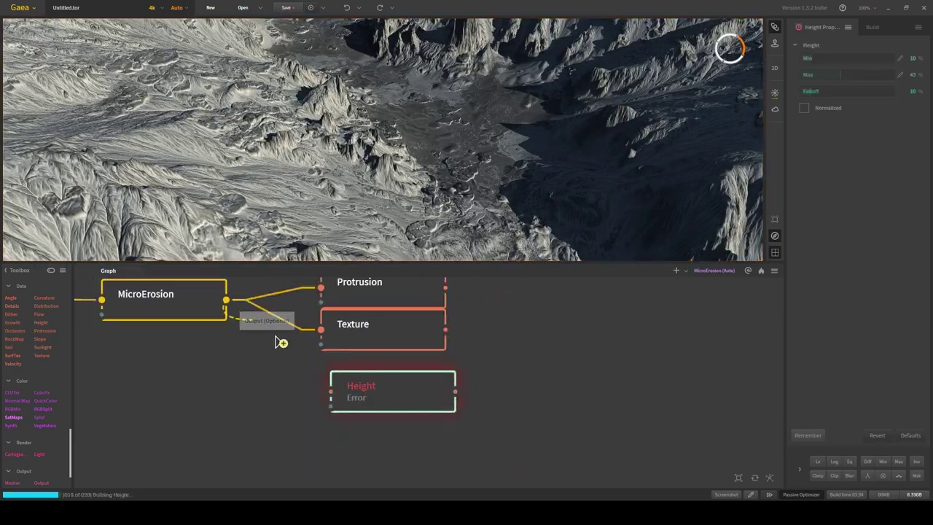
pyautogui.moveTo(41, 323); pyautogui.dragTo(306, 350)
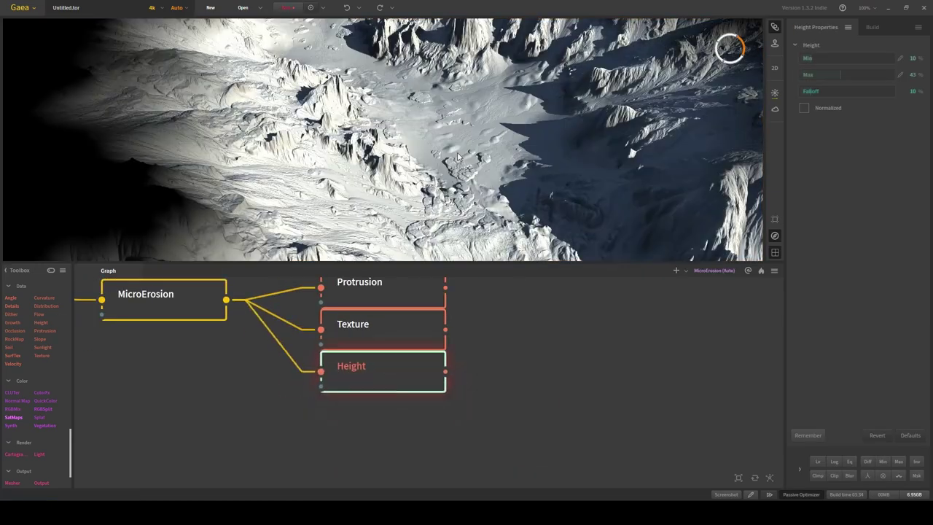
pyautogui.hotkey('ctrl', 'z')
pyautogui.moveTo(364, 385); pyautogui.dragTo(369, 377)
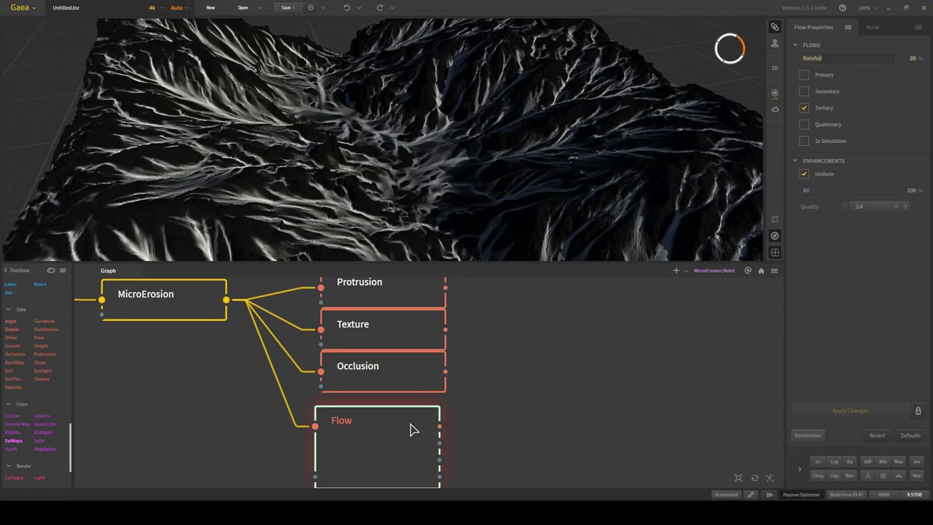
pyautogui.moveTo(412, 429); pyautogui.dragTo(368, 423)
pyautogui.click(9, 370)
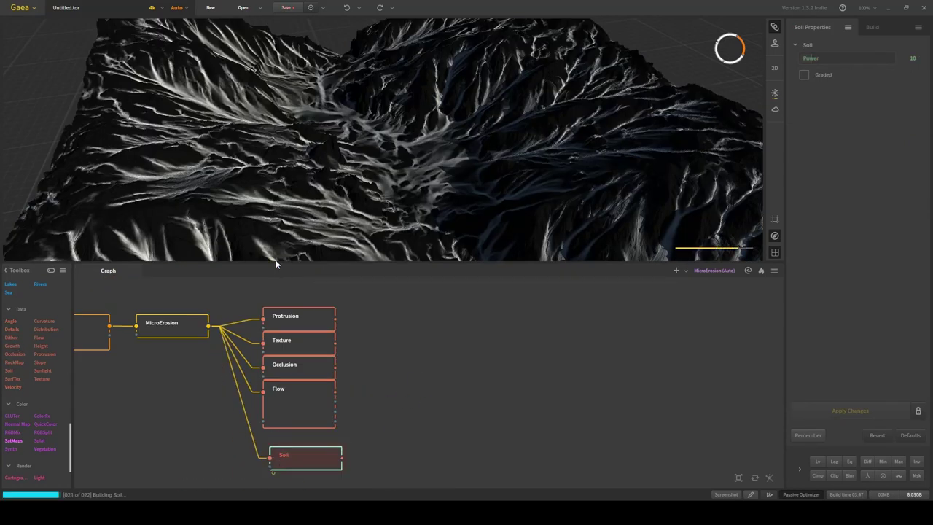
pyautogui.moveTo(317, 438)
pyautogui.mouseDown()
pyautogui.moveTo(294, 307)
pyautogui.moveTo(396, 306)
pyautogui.moveTo(393, 314)
pyautogui.mouseUp()
# Step: Merge the data nodes through two Combines, one in Embed mode, and tweak Texture
pyautogui.rightClick(363, 382)
pyautogui.click(511, 351)
pyautogui.moveTo(859, 80); pyautogui.dragTo(847, 79)
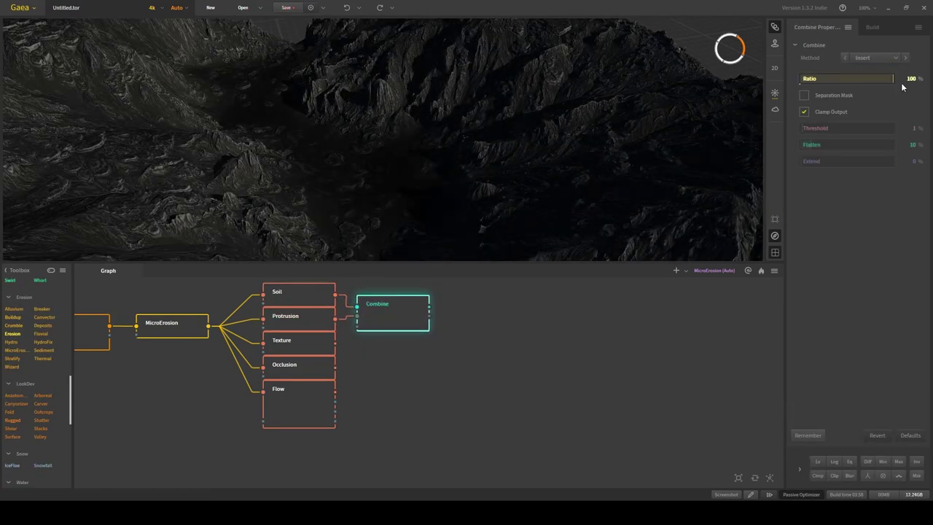
pyautogui.click(337, 370)
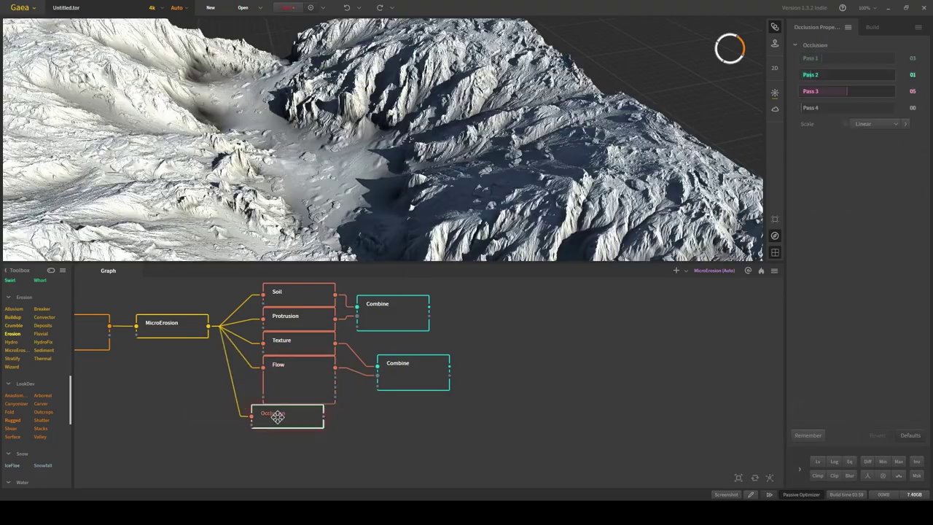
pyautogui.moveTo(401, 376); pyautogui.dragTo(381, 353)
pyautogui.click(864, 223)
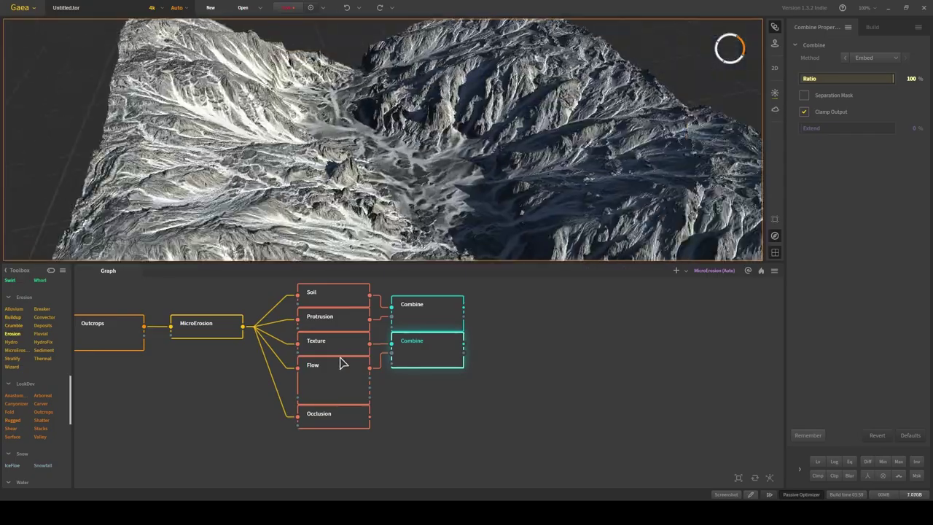
pyautogui.click(335, 343)
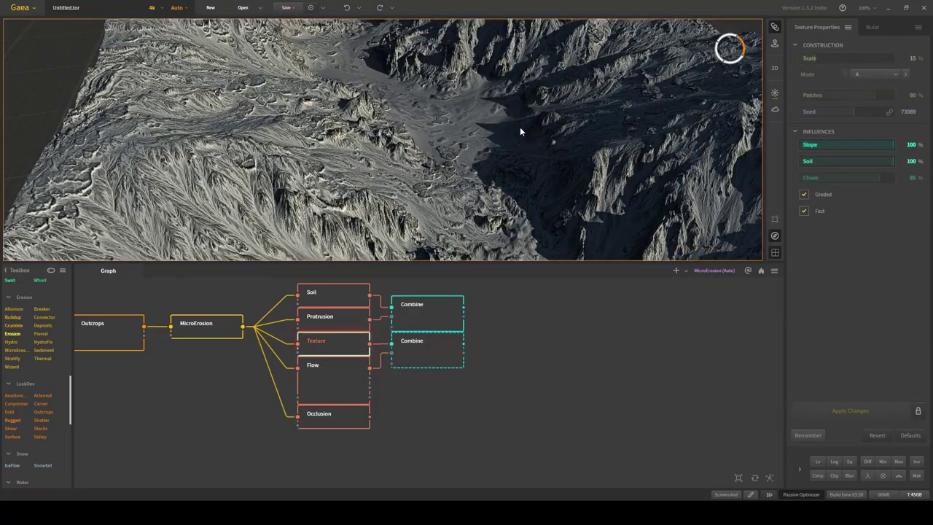
pyautogui.click(379, 401)
# Step: Wire the second Combine into a new downstream Combine and move Occlusion beside it
pyautogui.moveTo(478, 346); pyautogui.dragTo(505, 334)
pyautogui.moveTo(544, 347); pyautogui.dragTo(536, 343)
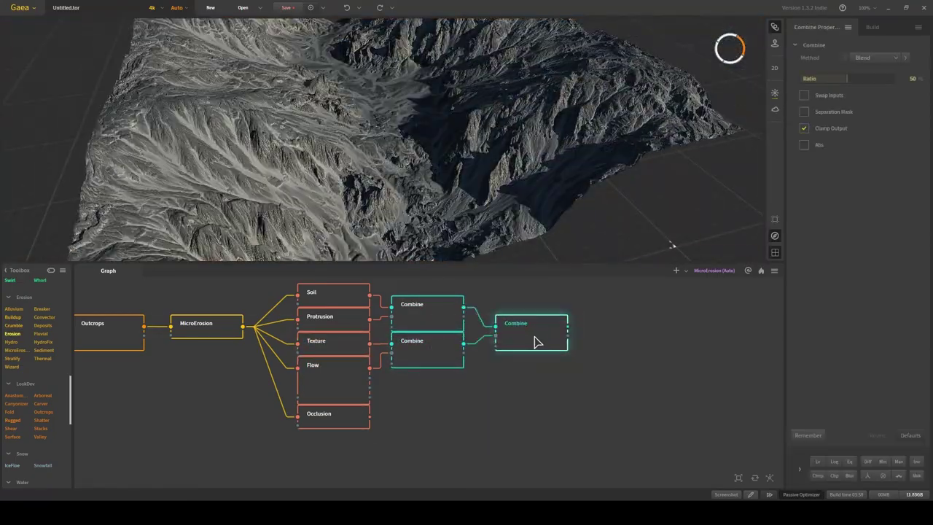
pyautogui.moveTo(312, 416); pyautogui.dragTo(428, 379)
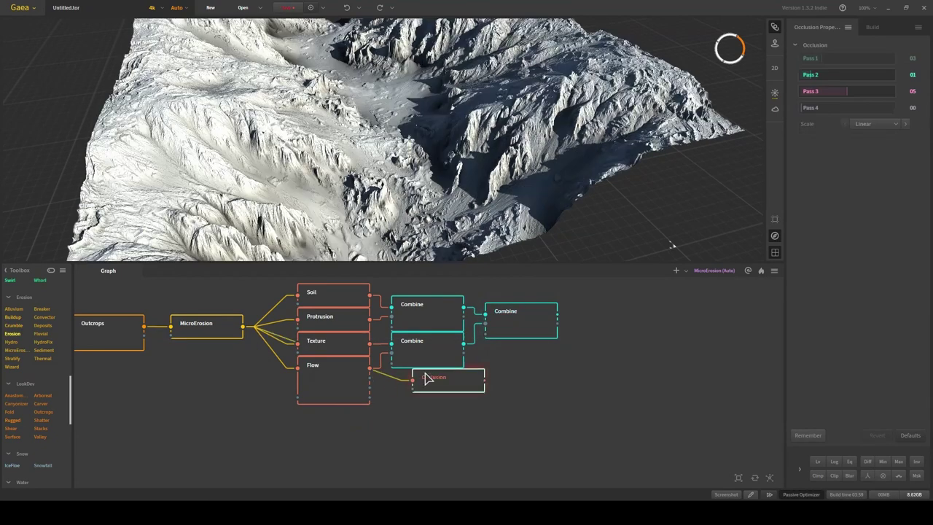
pyautogui.moveTo(604, 327); pyautogui.dragTo(605, 329)
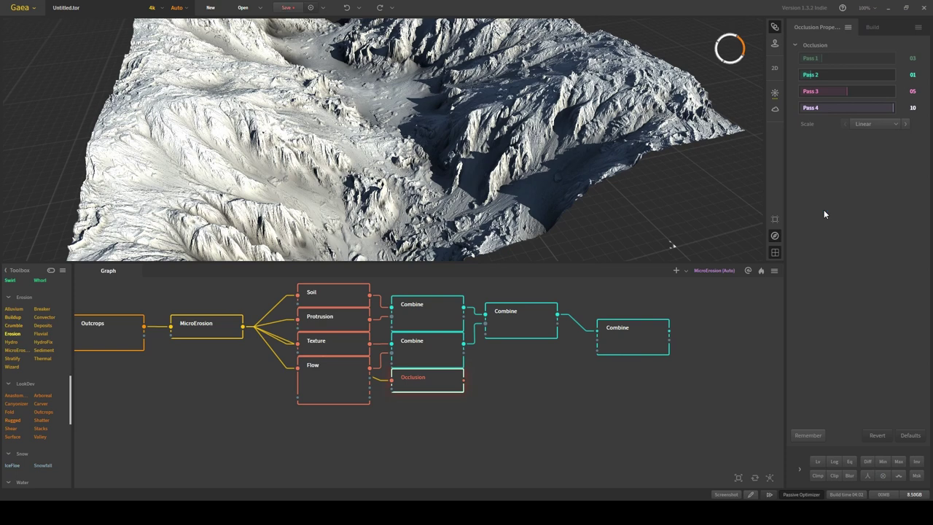
# Step: Save the terrain as landingoad
pyautogui.hotkey('ctrl', 's')
pyautogui.write('la')
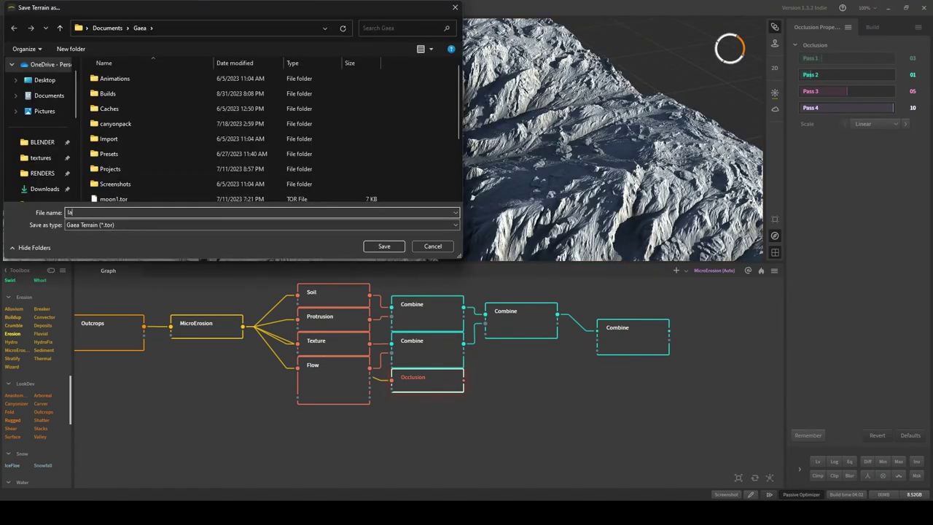
pyautogui.write('ndingoad')
pyautogui.press('Return')
# Step: Multiply Occlusion into the final Combine and add a SatMaps node after it
pyautogui.rightClick(597, 343)
pyautogui.click(603, 364)
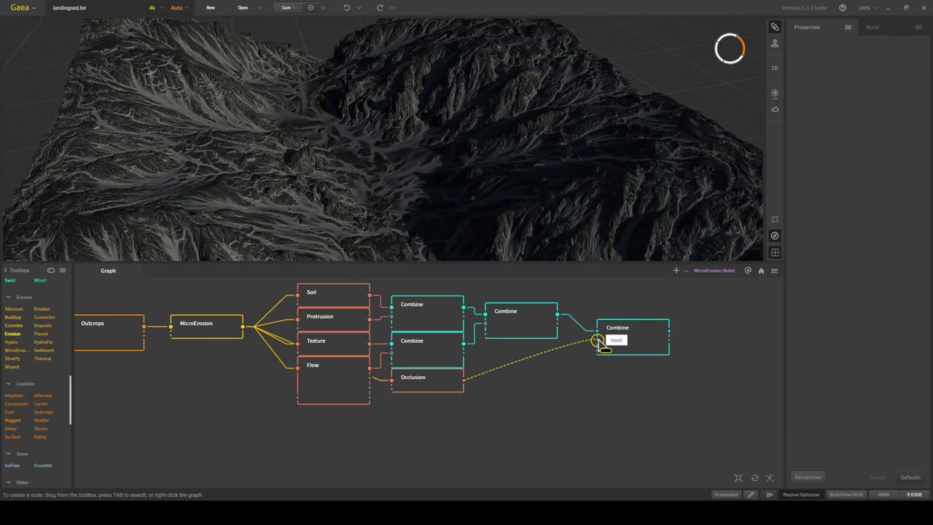
pyautogui.moveTo(859, 79); pyautogui.dragTo(854, 83)
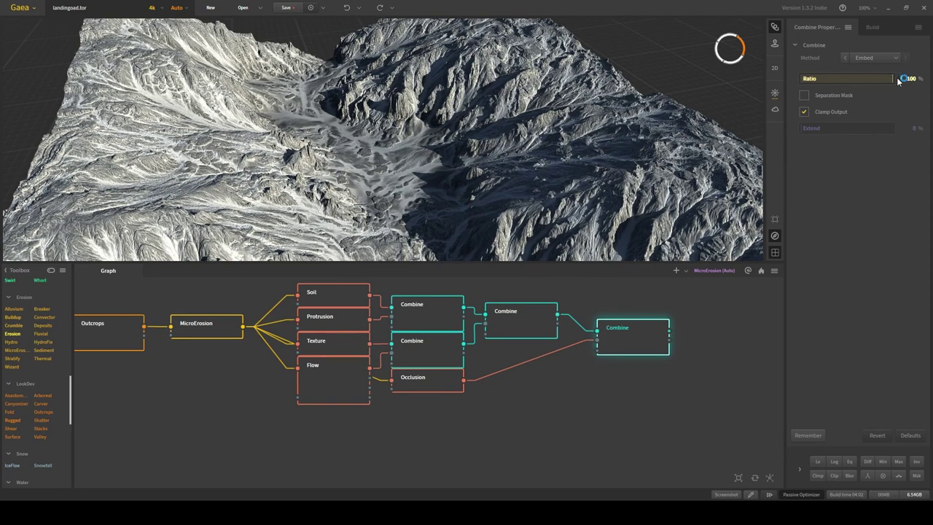
pyautogui.click(875, 58)
pyautogui.click(865, 135)
pyautogui.click(875, 58)
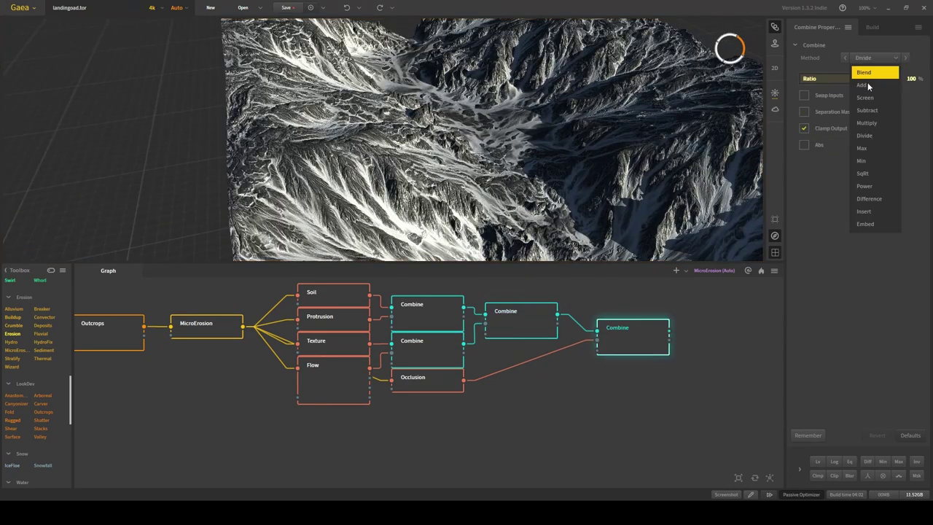
pyautogui.moveTo(510, 376); pyautogui.dragTo(226, 404, button='middle')
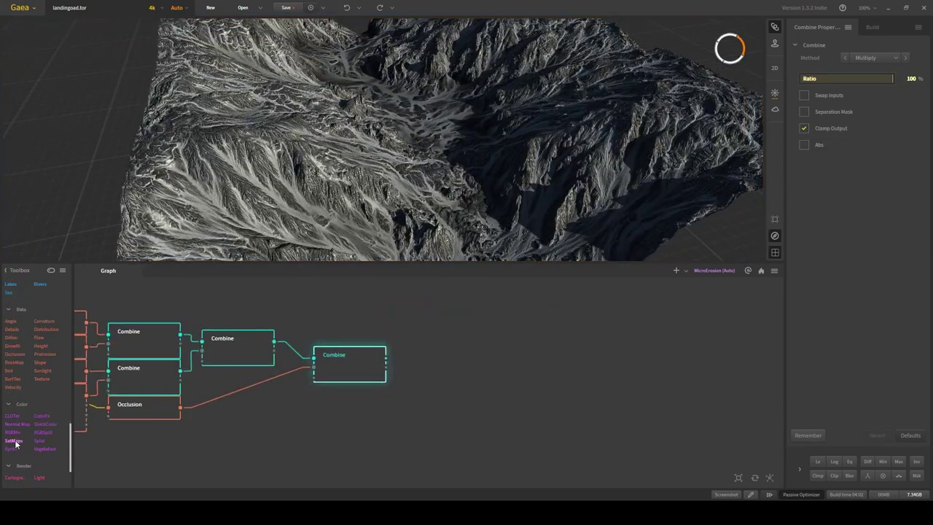
pyautogui.moveTo(16, 442); pyautogui.dragTo(430, 359)
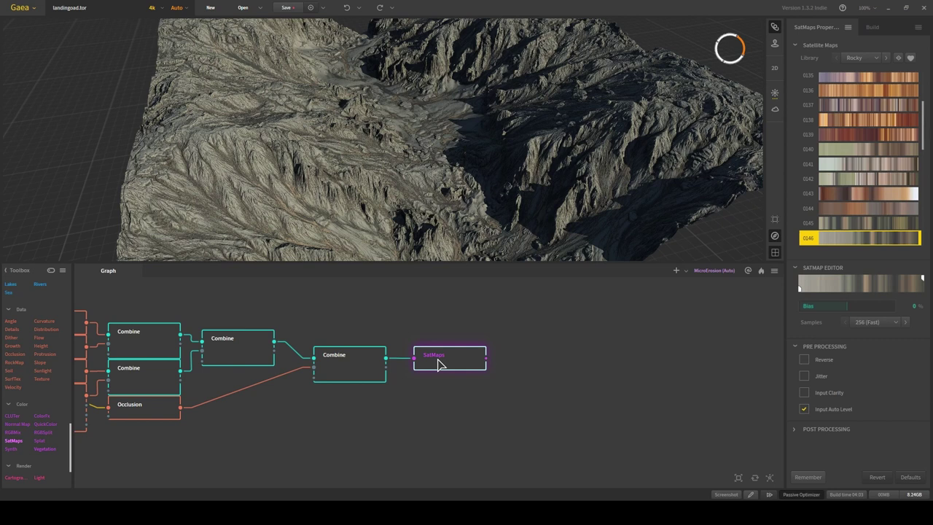
# Step: Apply Rocky satellite map 0440, then 0478, from the SatMaps library
pyautogui.scroll(-5, 875, 161)
pyautogui.scroll(-5, 875, 153)
pyautogui.scroll(-5, 899, 141)
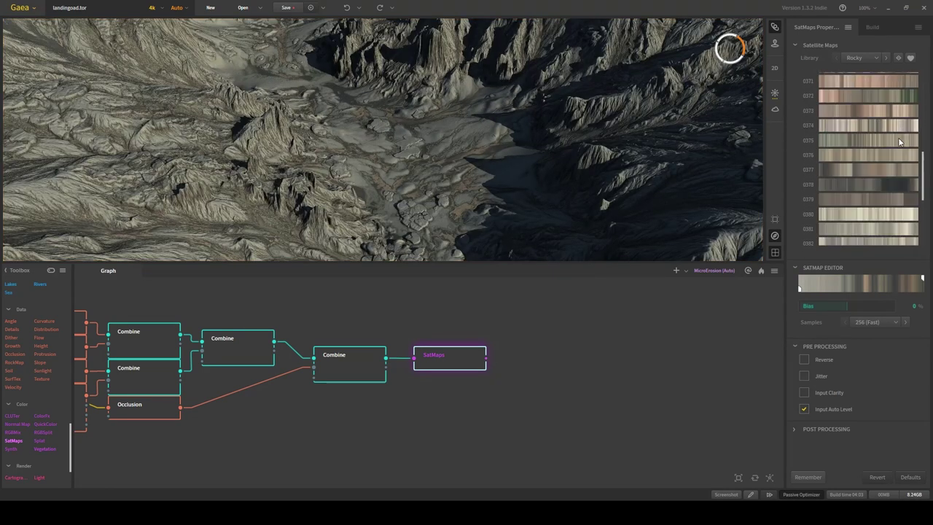
pyautogui.scroll(-3, 897, 142)
pyautogui.scroll(-1, 895, 154)
pyautogui.click(891, 166)
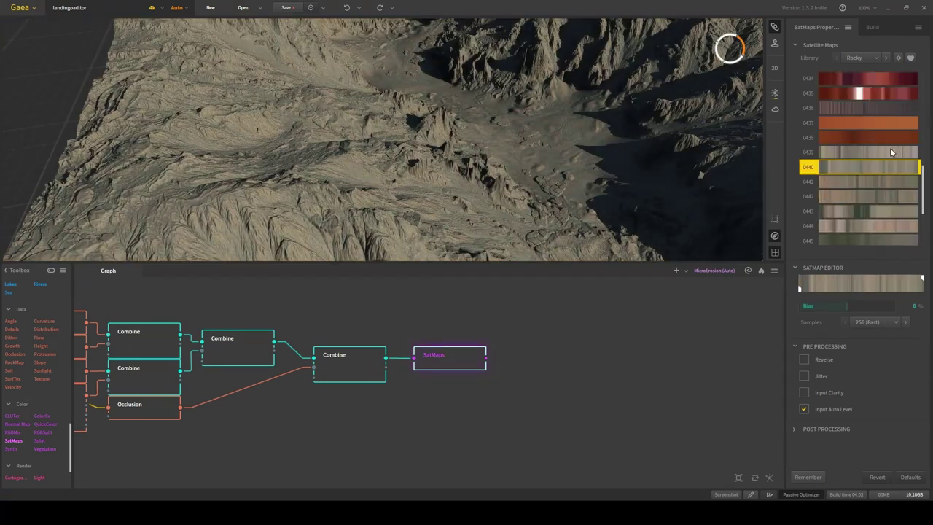
pyautogui.scroll(-1, 890, 168)
pyautogui.scroll(-2, 874, 157)
pyautogui.click(869, 168)
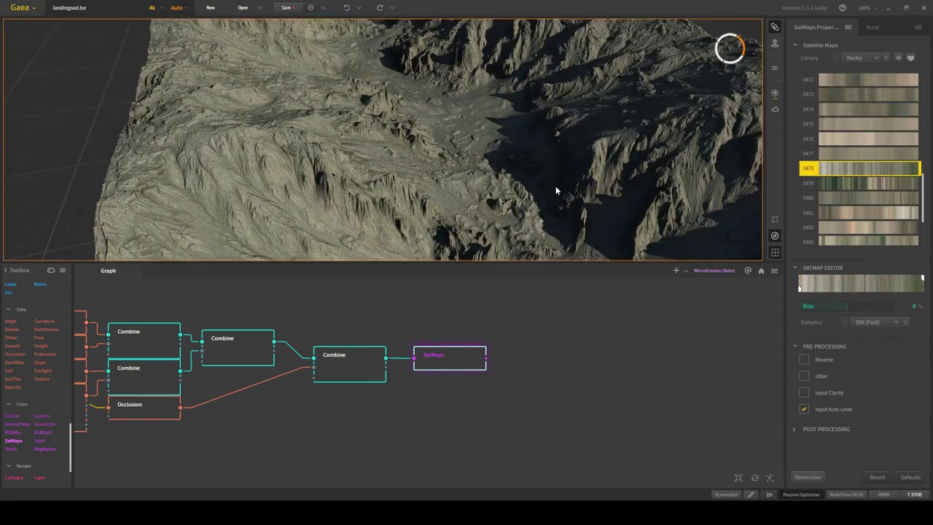
# Step: Compare Rocky satellite map 0443 and another Rocky map on the terrain
pyautogui.scroll(1, 862, 179)
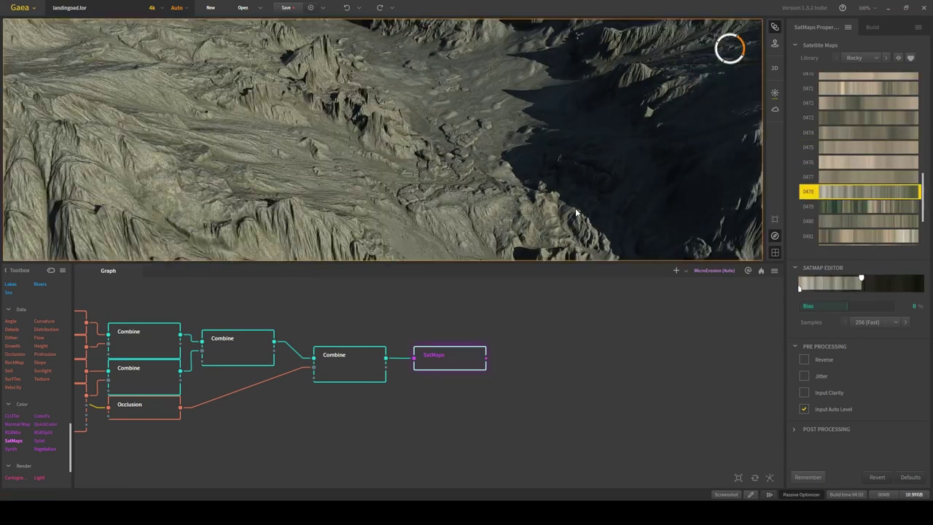
pyautogui.scroll(-2, 576, 212)
pyautogui.scroll(2, 864, 146)
pyautogui.click(860, 142)
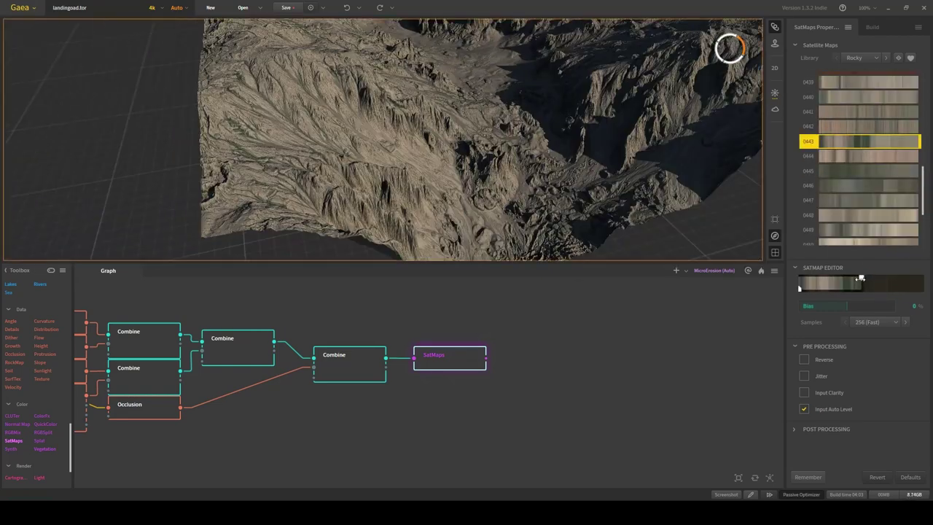
pyautogui.scroll(2, 718, 236)
pyautogui.scroll(2, 725, 232)
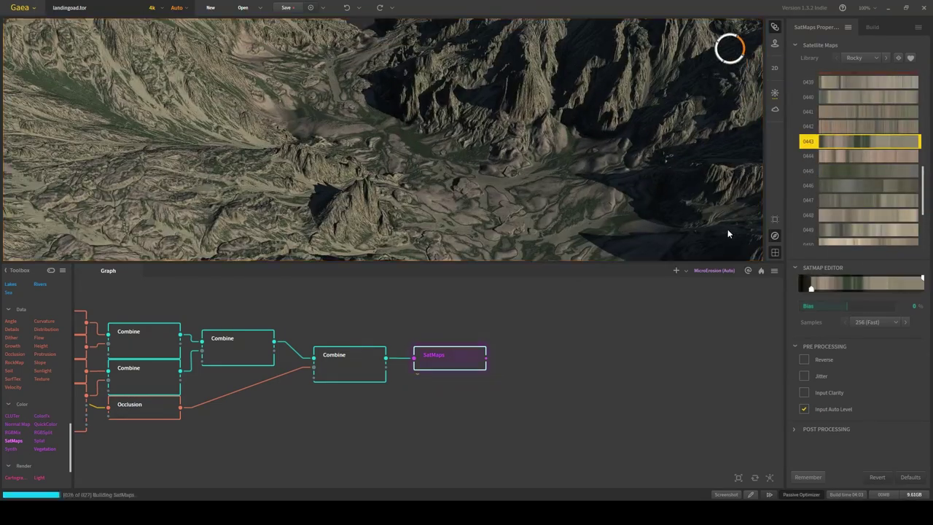
pyautogui.scroll(3, 817, 287)
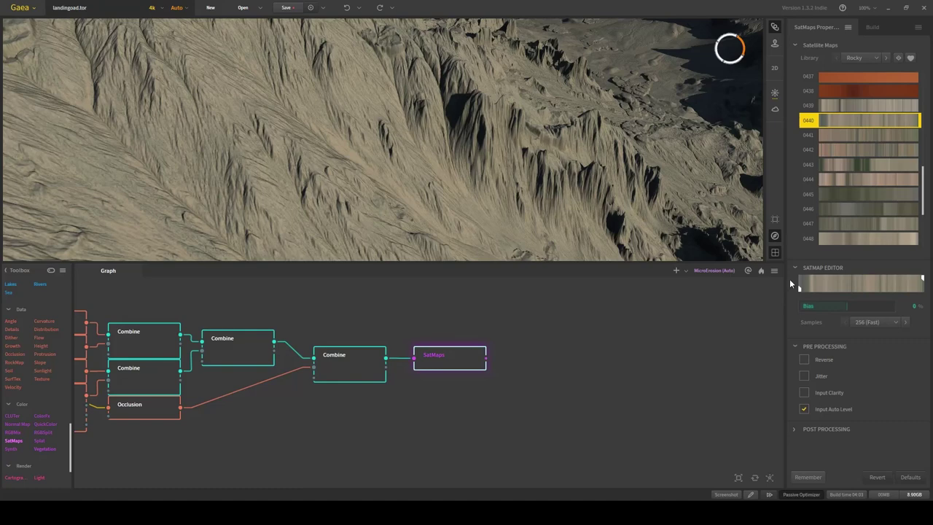
pyautogui.scroll(-1, 868, 153)
pyautogui.click(868, 82)
# Step: Inspect the Combine nodes' blend settings, then return to the SatMaps colouring
pyautogui.scroll(-2, 645, 160)
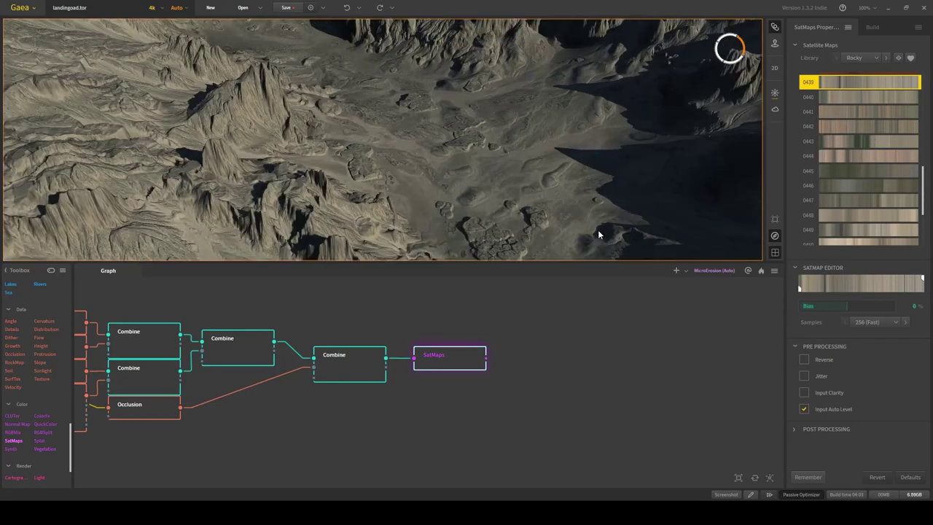
pyautogui.scroll(-3, 849, 139)
pyautogui.click(849, 122)
pyautogui.moveTo(449, 372); pyautogui.dragTo(530, 395, button='middle')
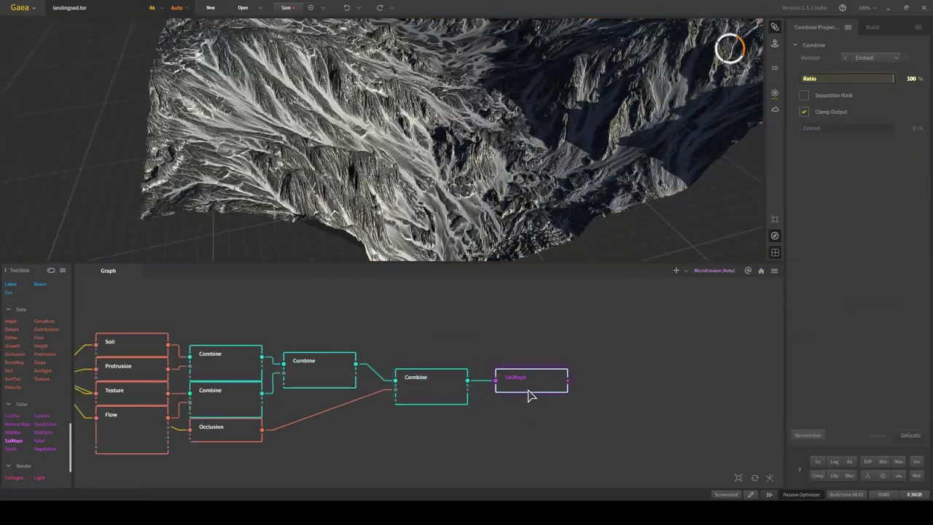
pyautogui.click(425, 395)
pyautogui.click(518, 380)
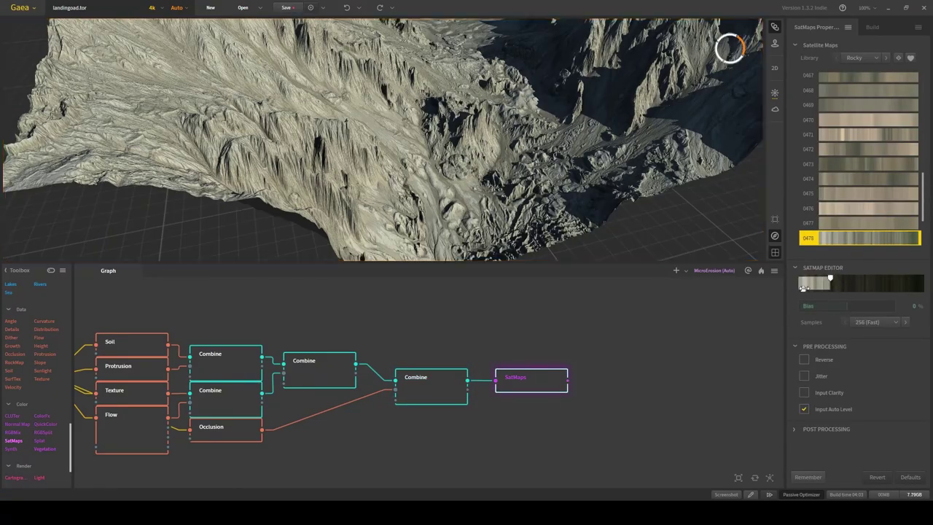
# Step: Stretch the colour gradient and try satellite maps 0483 and 0512
pyautogui.moveTo(594, 191); pyautogui.dragTo(651, 249)
pyautogui.moveTo(623, 207)
pyautogui.mouseDown()
pyautogui.moveTo(580, 192)
pyautogui.moveTo(648, 200)
pyautogui.moveTo(620, 166)
pyautogui.moveTo(502, 135)
pyautogui.mouseUp()
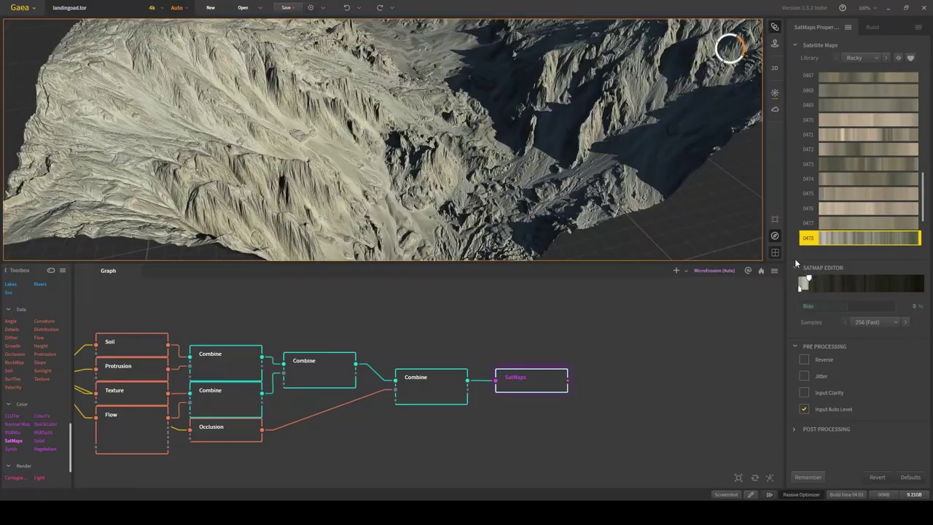
pyautogui.moveTo(808, 281); pyautogui.dragTo(922, 281)
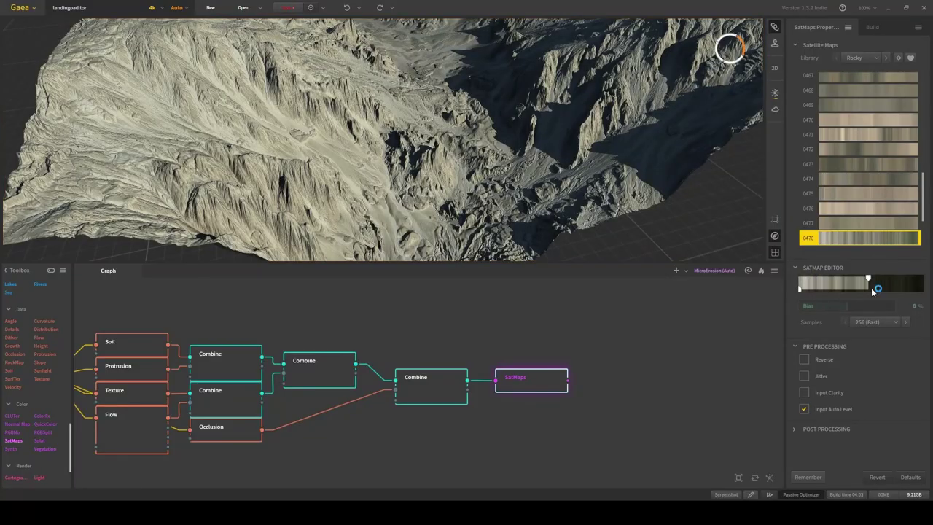
pyautogui.scroll(-2, 867, 160)
pyautogui.scroll(-3, 868, 161)
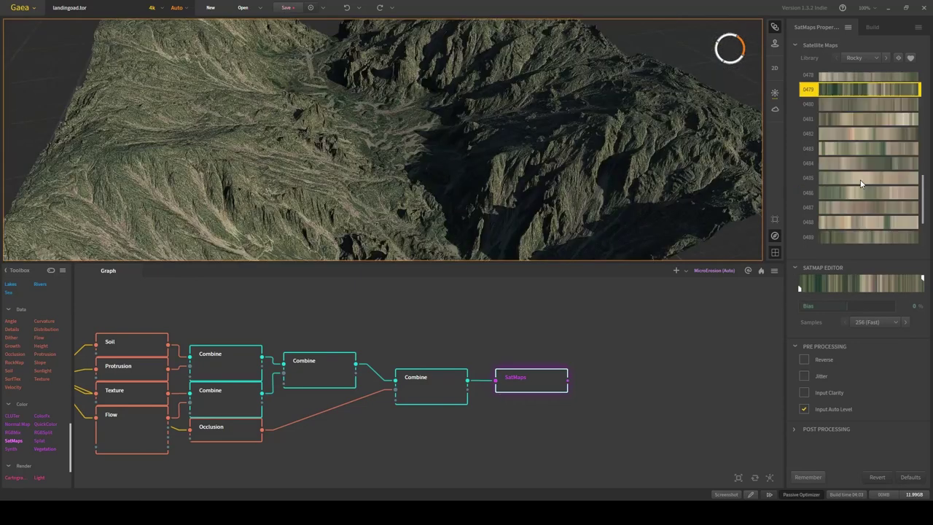
pyautogui.click(891, 151)
pyautogui.scroll(-10, 846, 203)
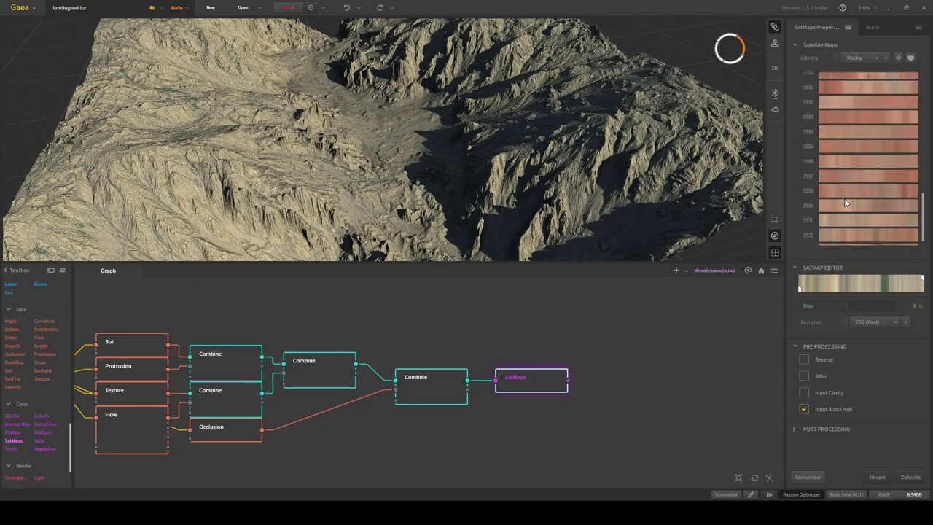
pyautogui.scroll(14, 844, 206)
pyautogui.click(846, 161)
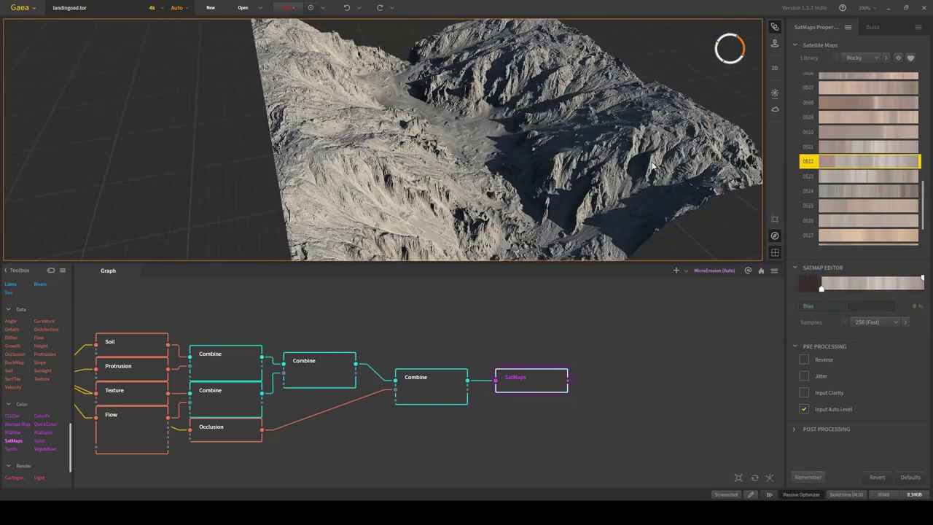
# Step: Try satellite maps 0489, 0483 and 0484 from a closer view
pyautogui.moveTo(654, 166); pyautogui.dragTo(756, 209)
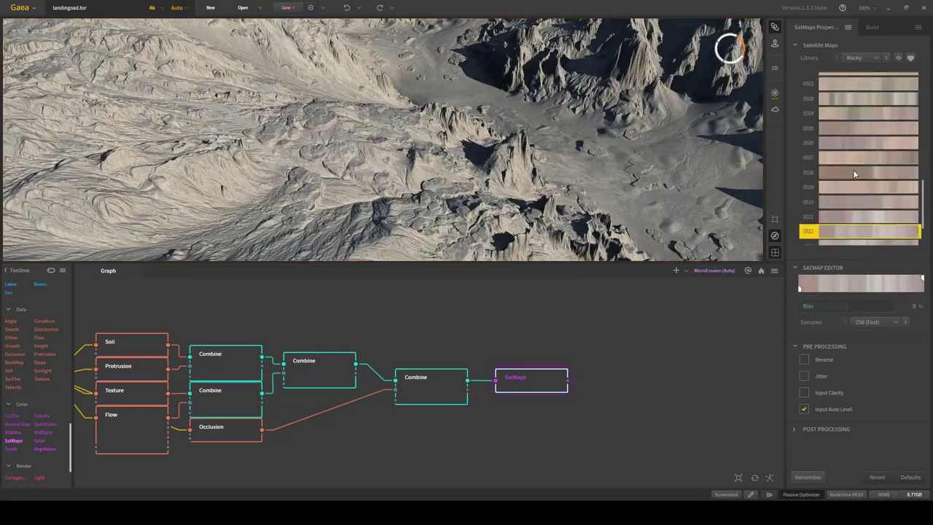
pyautogui.scroll(7, 854, 180)
pyautogui.click(875, 195)
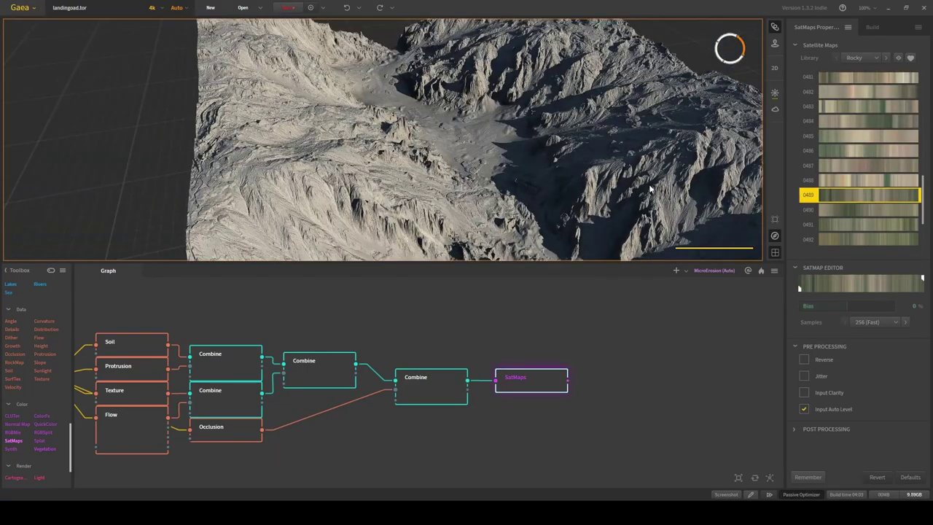
pyautogui.click(889, 110)
pyautogui.click(864, 120)
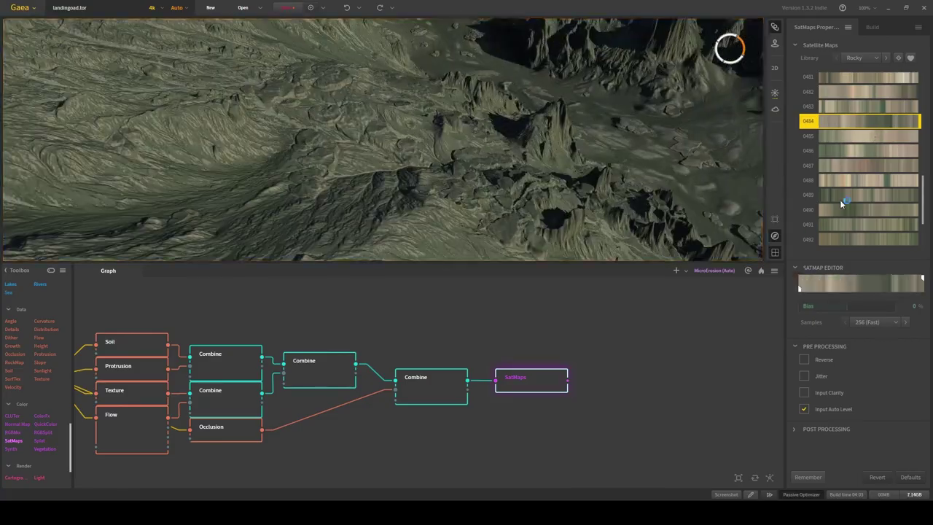
# Step: Settle on Rocky map 0478 after 0479 and add a Normal Map fed by MicroErosion
pyautogui.scroll(3, 843, 202)
pyautogui.click(868, 94)
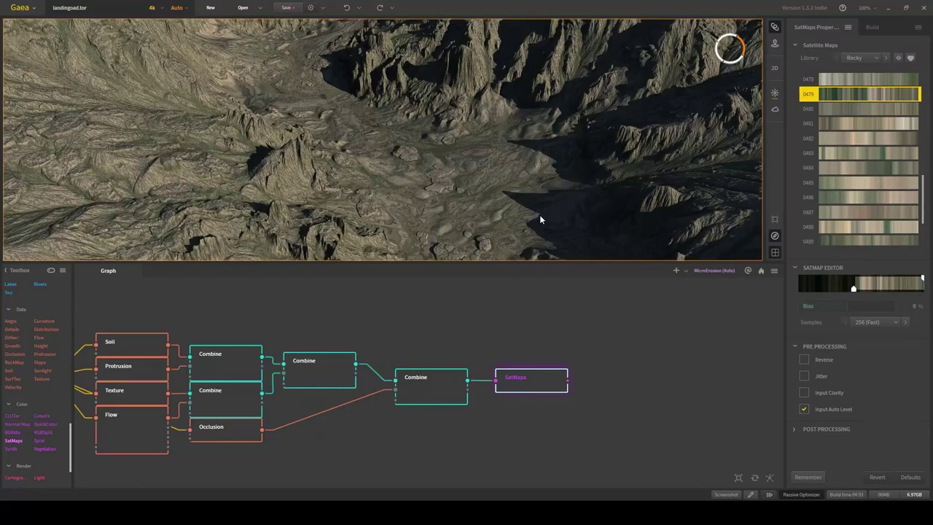
pyautogui.scroll(3, 878, 134)
pyautogui.click(876, 128)
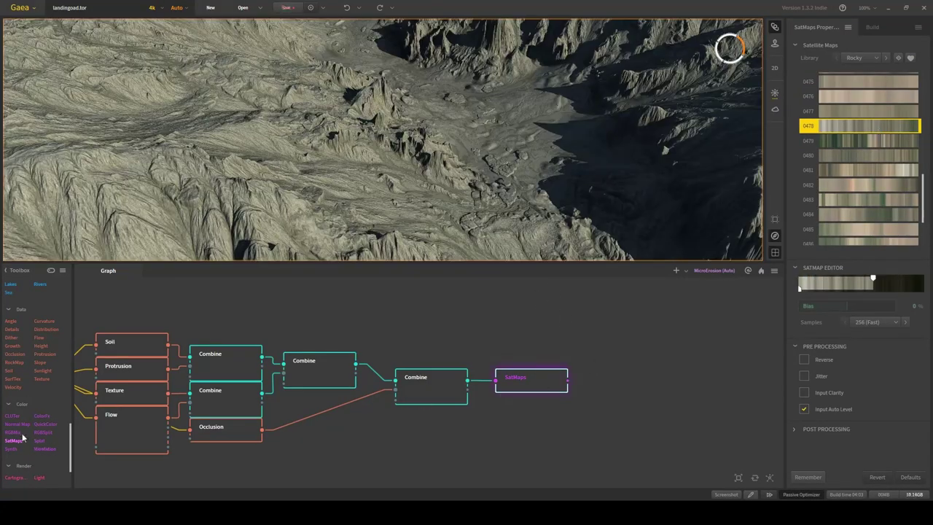
pyautogui.moveTo(17, 423); pyautogui.dragTo(468, 396)
pyautogui.moveTo(359, 339); pyautogui.dragTo(361, 329)
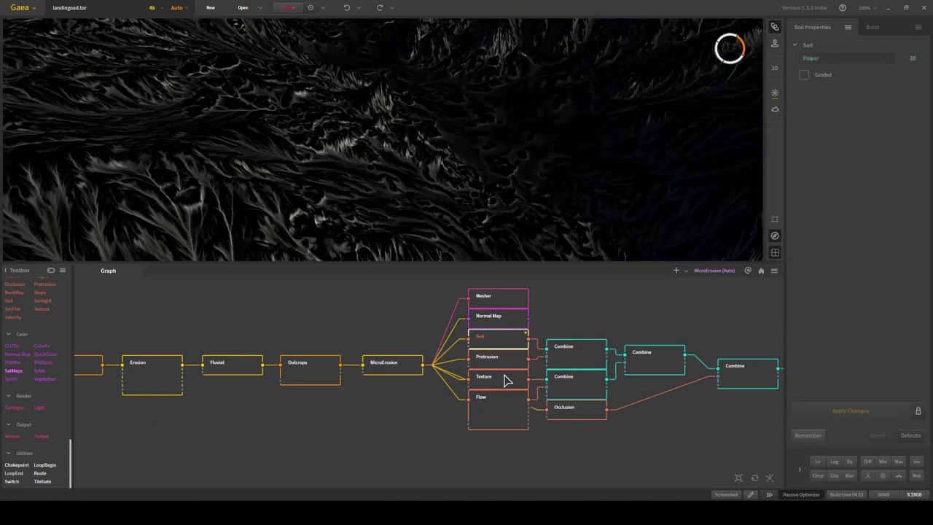
# Step: Preview the Protrusion, Texture, Flow and Occlusion masks, then start the 2048 build
pyautogui.click(504, 379)
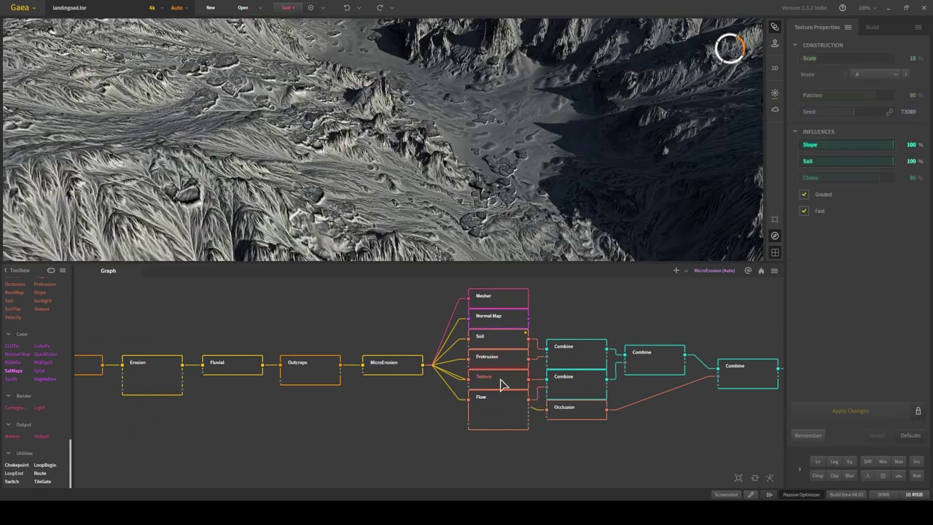
pyautogui.click(495, 411)
pyautogui.click(576, 409)
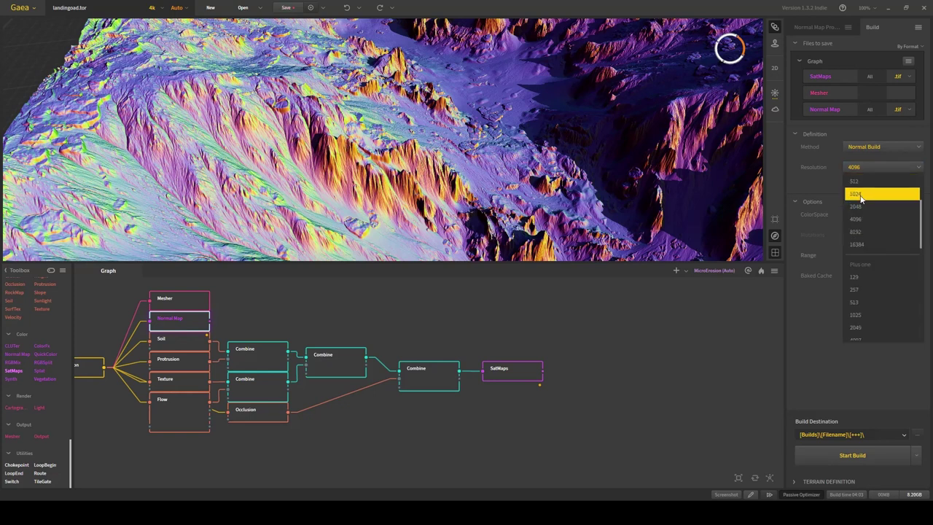
pyautogui.click(850, 455)
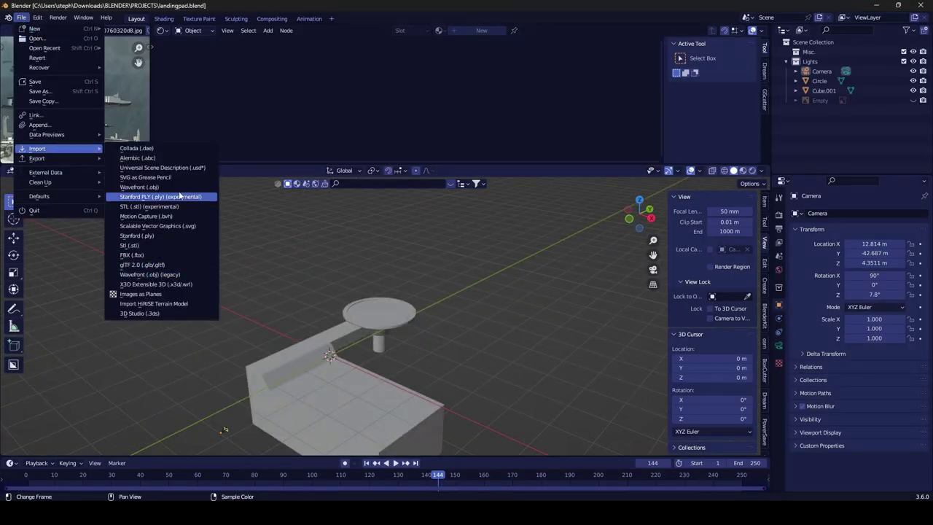
# Step: Import the Gaea terrain PLY, then rotate, stretch and lower it behind the landing pad
pyautogui.click(180, 195)
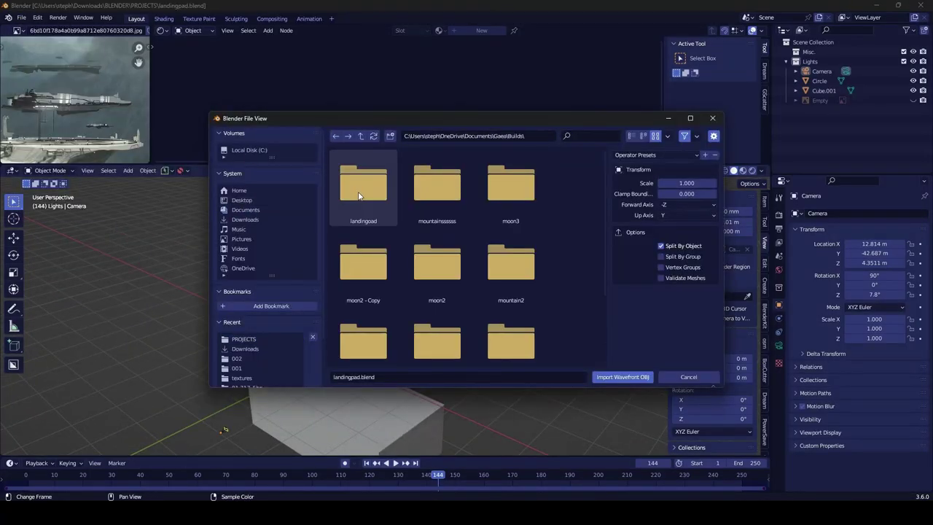
pyautogui.press('Return')
pyautogui.press('s')
pyautogui.press('r')
pyautogui.click(657, 317)
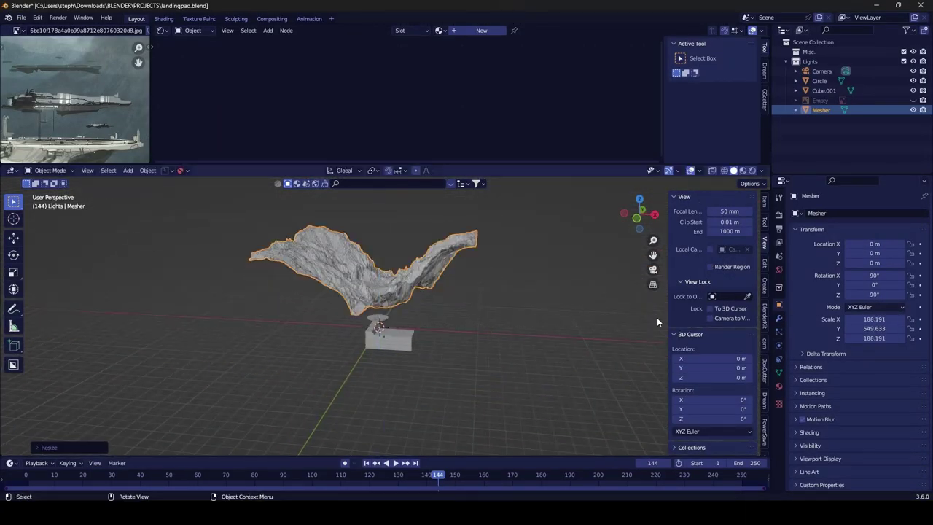
pyautogui.moveTo(657, 317)
pyautogui.mouseDown(button='middle')
pyautogui.moveTo(418, 276)
pyautogui.moveTo(562, 282)
pyautogui.mouseUp(button='middle')
pyautogui.press('KP_0')
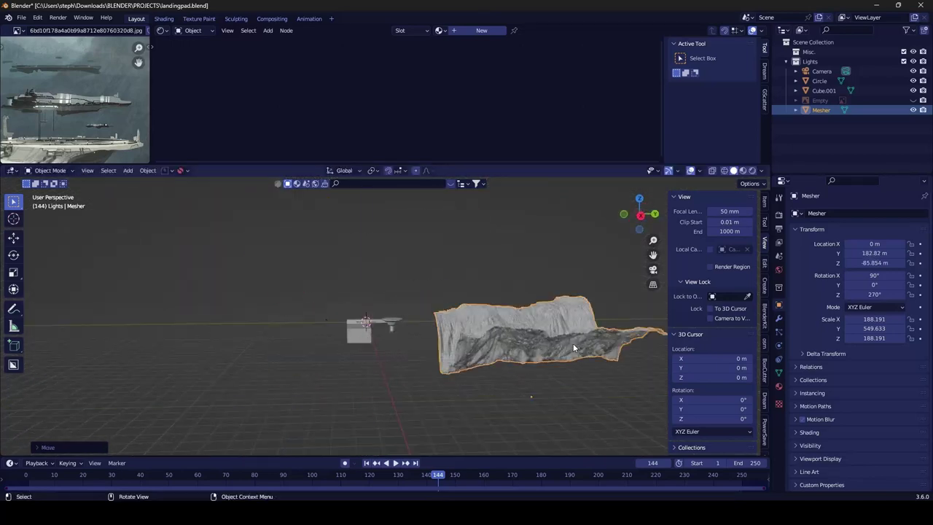
pyautogui.press('s')
pyautogui.press('y')
pyautogui.click(477, 345)
pyautogui.press('g')
pyautogui.click(511, 362)
# Step: Duplicate the terrain as Mesher.001 and place it beside the original at a slight angle
pyautogui.hotkey('shift', 'd')
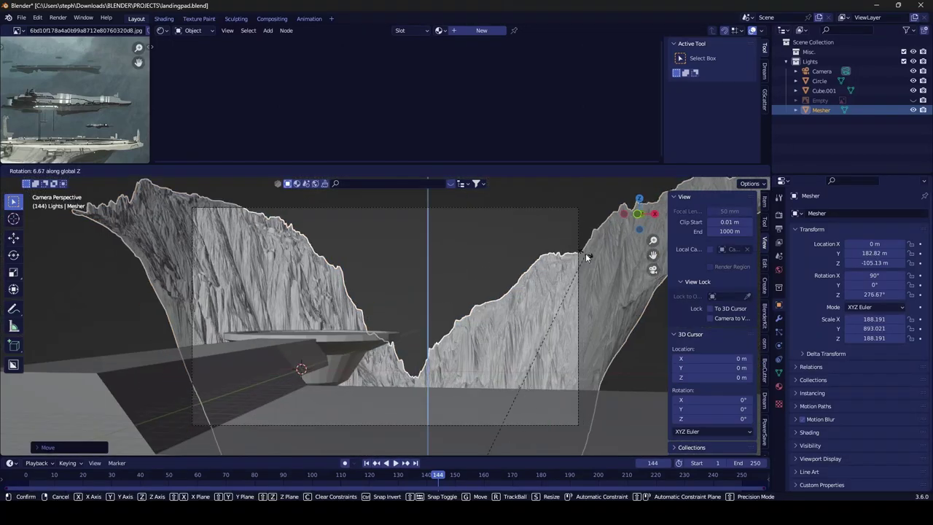
pyautogui.scroll(-2, 586, 254)
pyautogui.click(563, 263)
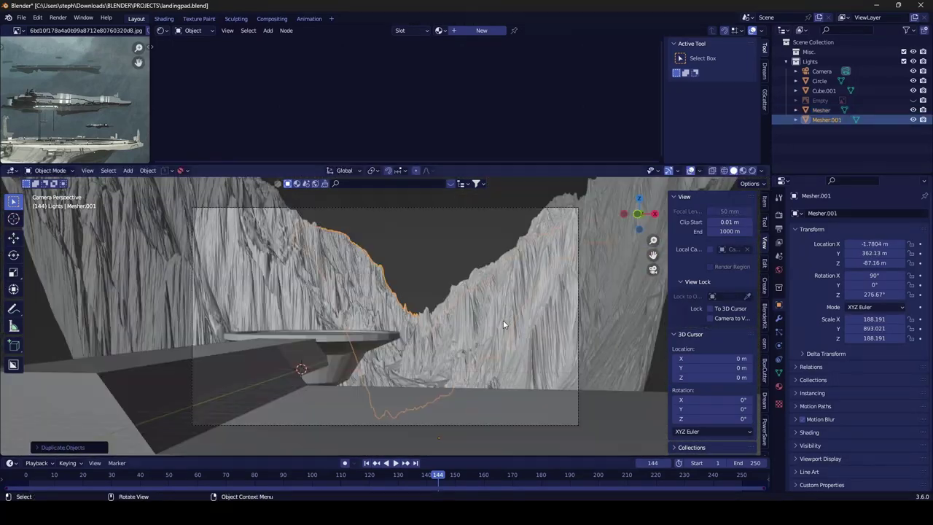
pyautogui.scroll(2, 503, 325)
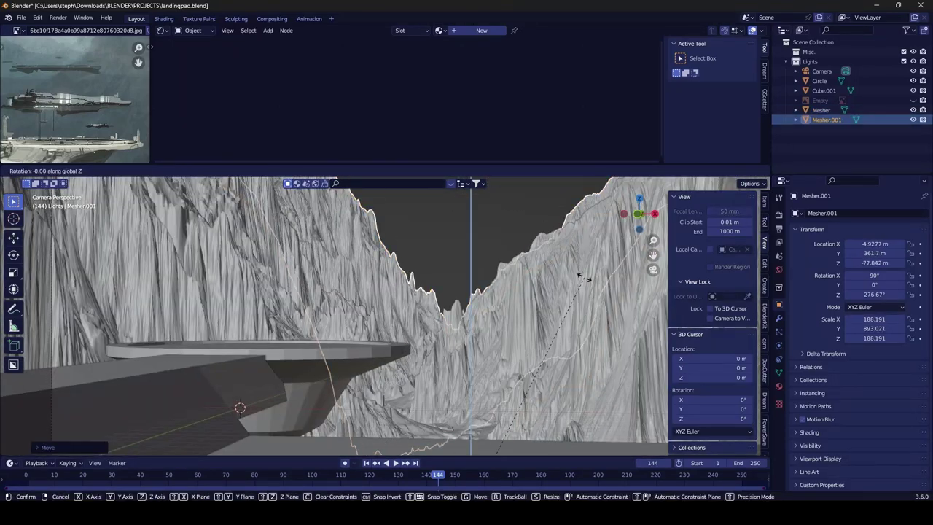
pyautogui.press('g')
pyautogui.click(559, 323)
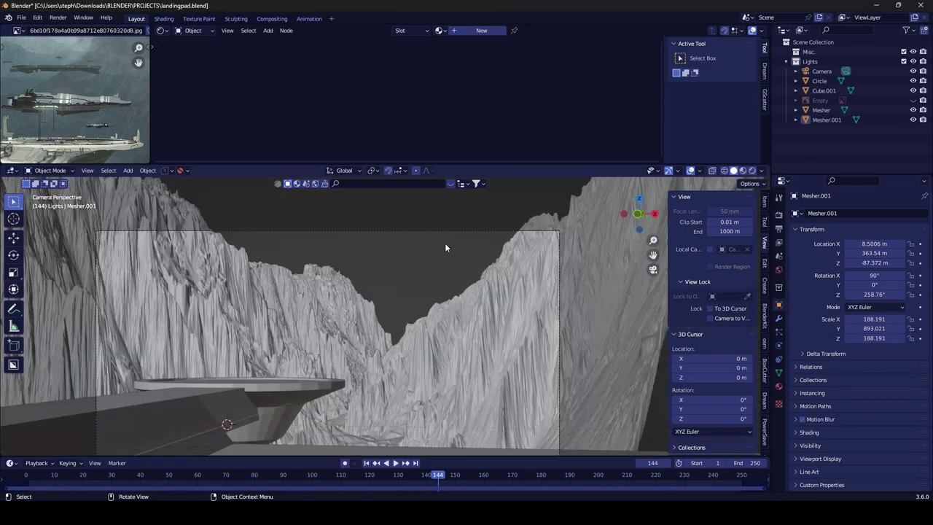
# Step: Load SatMaps.tif into the Mesher terrain's image texture and link its material to the duplicate
pyautogui.click(444, 243)
pyautogui.moveTo(445, 243); pyautogui.dragTo(493, 286, button='middle')
pyautogui.click(246, 135)
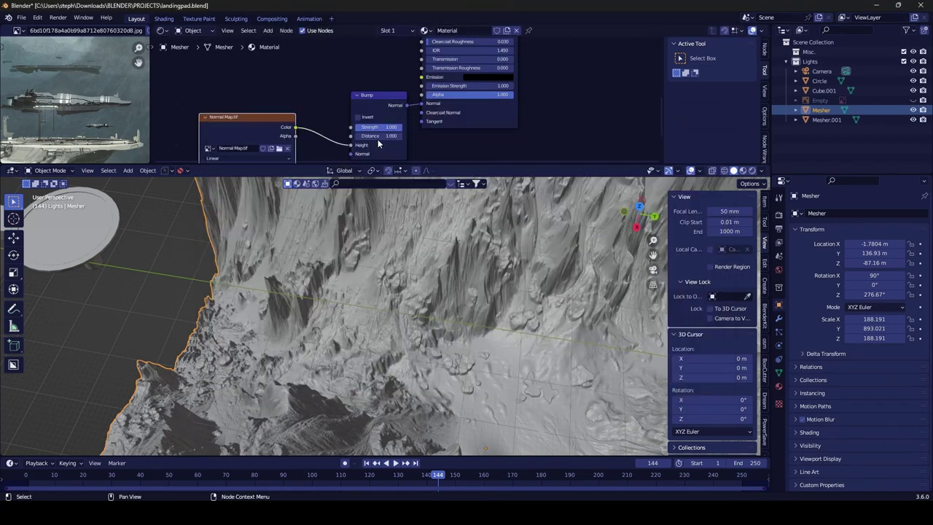
pyautogui.scroll(-4, 363, 292)
pyautogui.rightClick(328, 211)
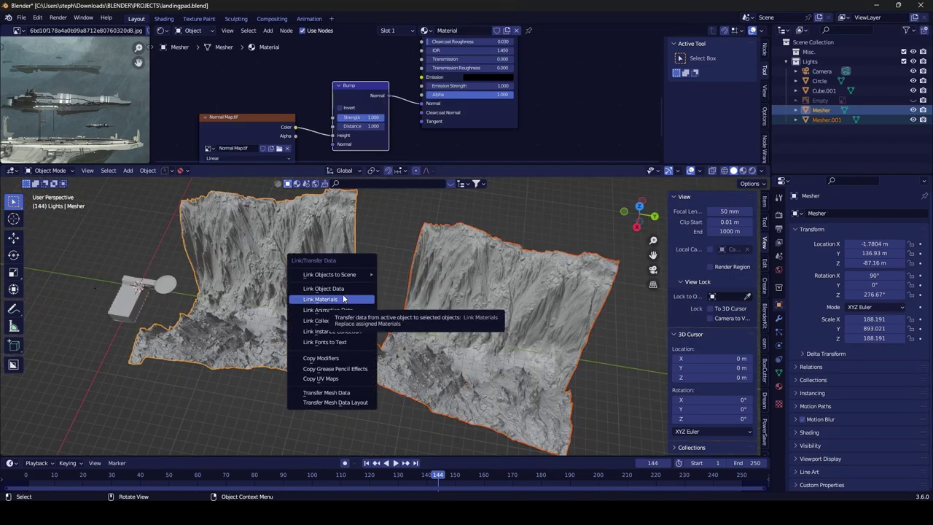
pyautogui.click(364, 283)
# Step: Switch to Rendered preview and enable Physical Atmosphere with a sun
pyautogui.moveTo(363, 284); pyautogui.dragTo(716, 183, button='middle')
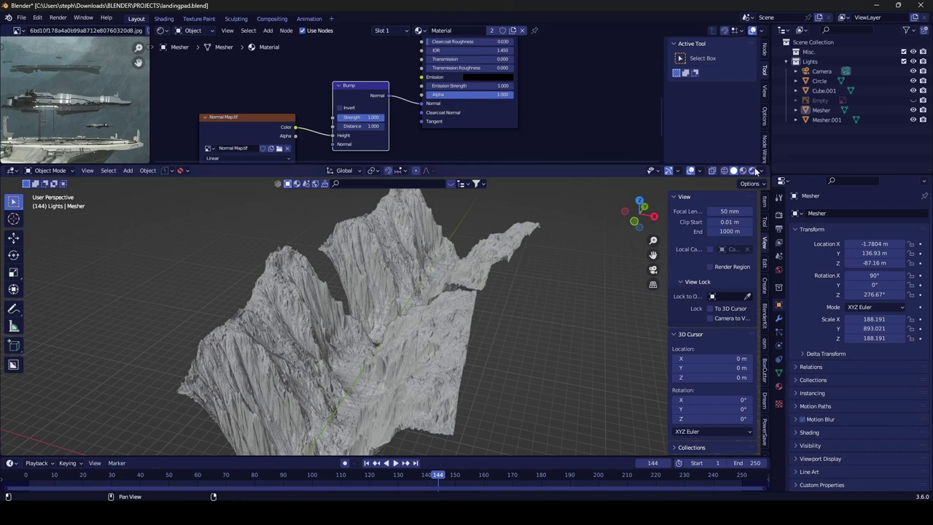
pyautogui.click(751, 171)
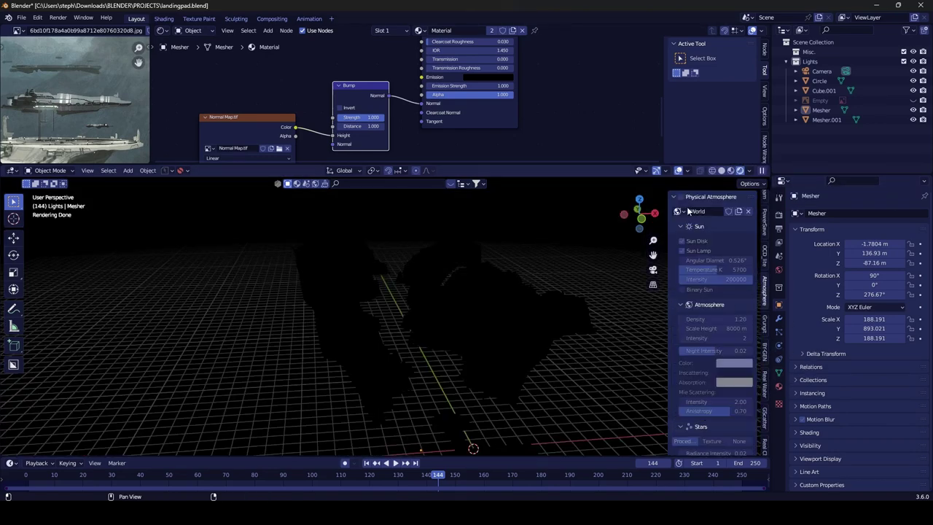
pyautogui.click(688, 212)
pyautogui.scroll(-3, 711, 306)
# Step: Select the Mesher terrain, view through the camera, and apply Object Fog to all materials
pyautogui.moveTo(510, 306); pyautogui.dragTo(585, 311, button='middle')
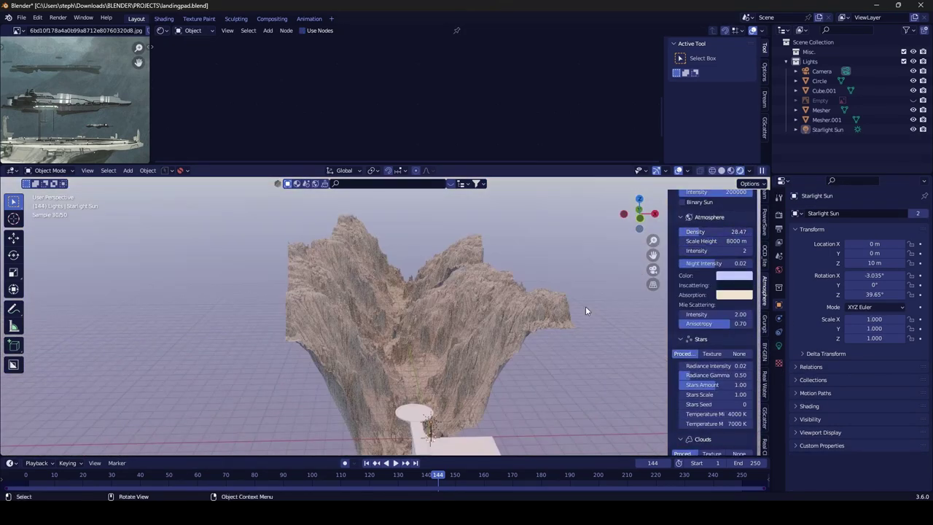
pyautogui.scroll(5, 583, 292)
pyautogui.click(548, 333)
pyautogui.press('KP_Decimal')
pyautogui.scroll(5, 452, 314)
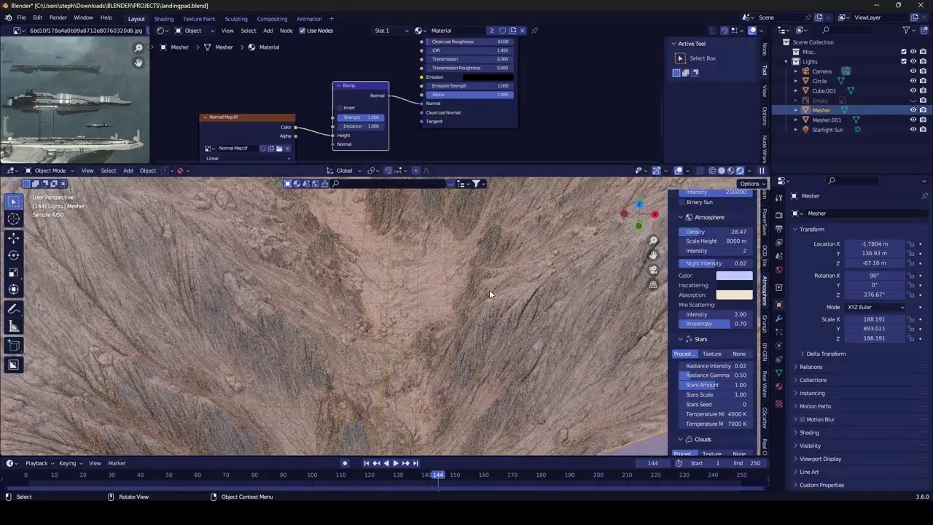
pyautogui.press('KP_0')
pyautogui.scroll(-3, 700, 321)
pyautogui.scroll(-3, 715, 306)
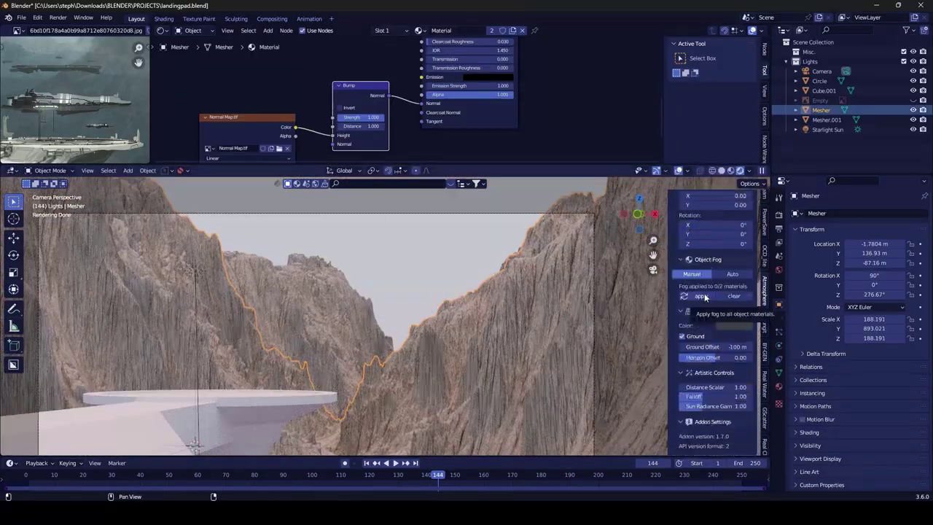
pyautogui.click(701, 296)
pyautogui.scroll(-3, 562, 316)
pyautogui.scroll(-2, 563, 317)
pyautogui.click(470, 269)
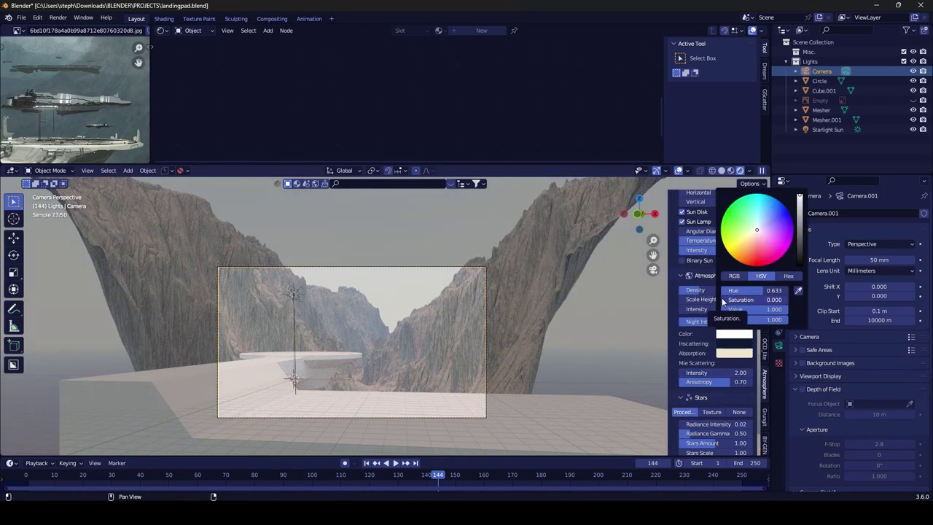
# Step: Set atmosphere colour saturation to 0, Clouds to None, and Scale Height to 8000 m
pyautogui.doubleClick(763, 301)
pyautogui.write('0')
pyautogui.press('Return')
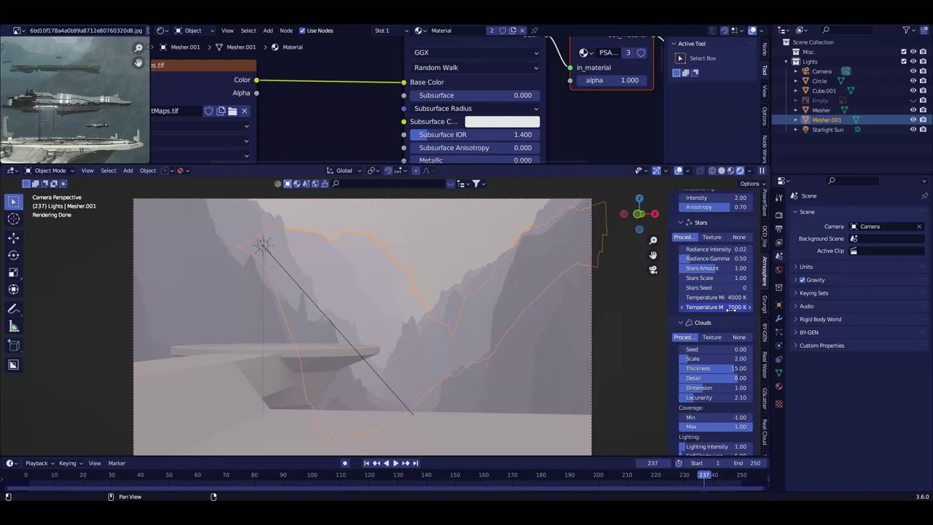
pyautogui.click(739, 337)
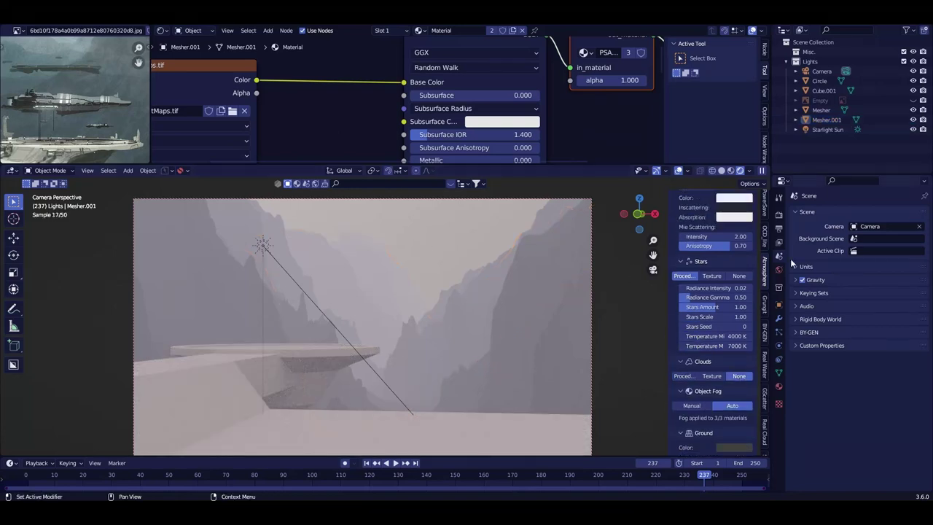
pyautogui.moveTo(714, 299)
pyautogui.mouseDown()
pyautogui.moveTo(693, 299)
pyautogui.moveTo(729, 289)
pyautogui.mouseUp()
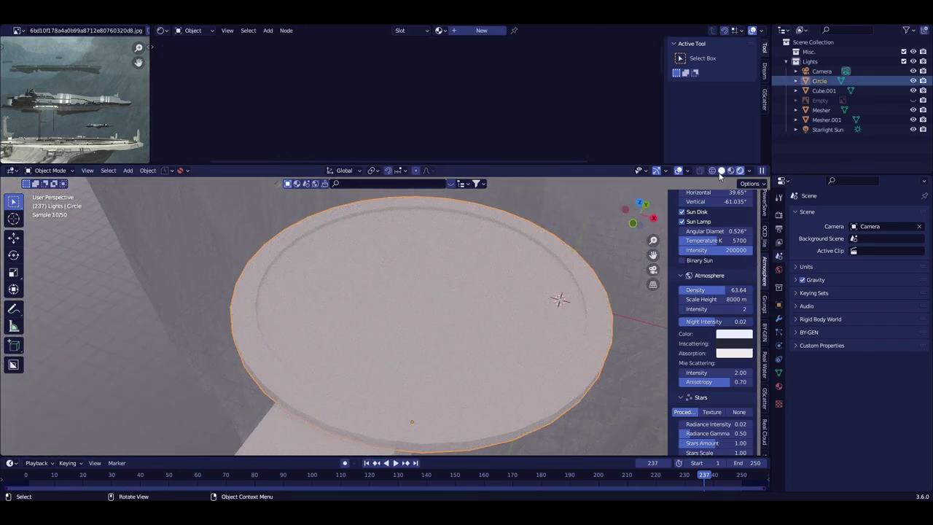
# Step: Extrude the Cube.001 walkway face downward, inset its top face, and scale the inset along X
pyautogui.moveTo(445, 307)
pyautogui.mouseDown(button='middle')
pyautogui.moveTo(351, 276)
pyautogui.moveTo(593, 292)
pyautogui.mouseUp(button='middle')
pyautogui.click(350, 275)
pyautogui.press('Tab')
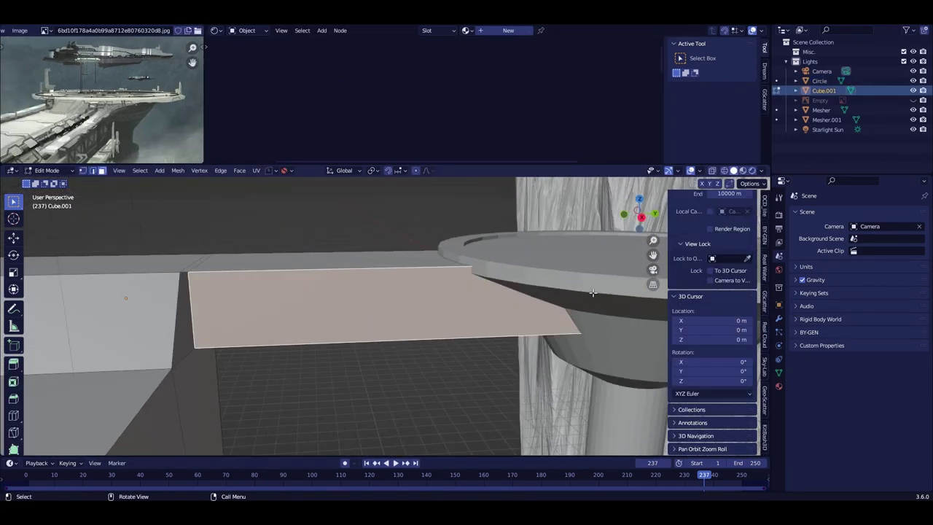
pyautogui.click(407, 294)
pyautogui.press('e')
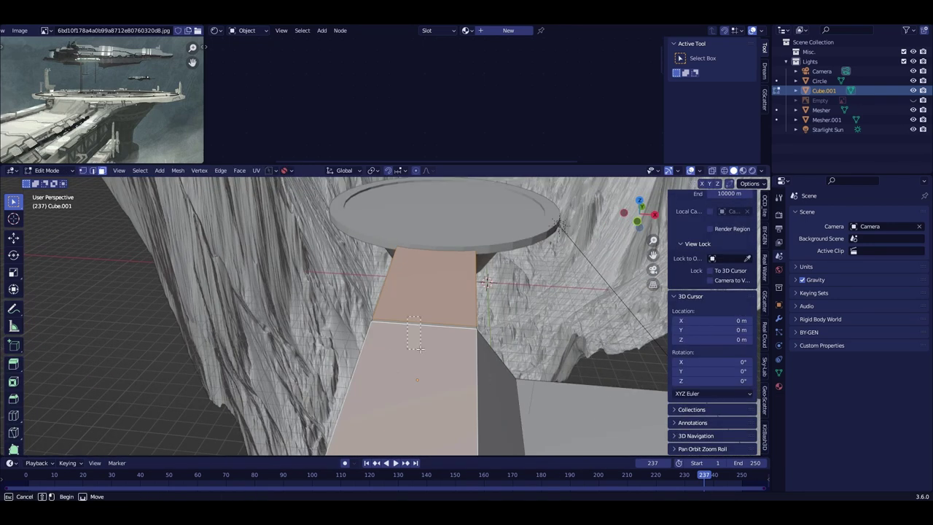
pyautogui.moveTo(466, 282)
pyautogui.mouseDown(button='middle')
pyautogui.moveTo(532, 278)
pyautogui.moveTo(497, 296)
pyautogui.moveTo(541, 283)
pyautogui.moveTo(535, 323)
pyautogui.moveTo(598, 358)
pyautogui.moveTo(354, 317)
pyautogui.moveTo(433, 235)
pyautogui.moveTo(482, 289)
pyautogui.mouseUp(button='middle')
pyautogui.press('i')
pyautogui.click(532, 278)
pyautogui.press('c')
pyautogui.click(503, 278)
pyautogui.press('Tab')
pyautogui.press('Tab')
pyautogui.press('Tab')
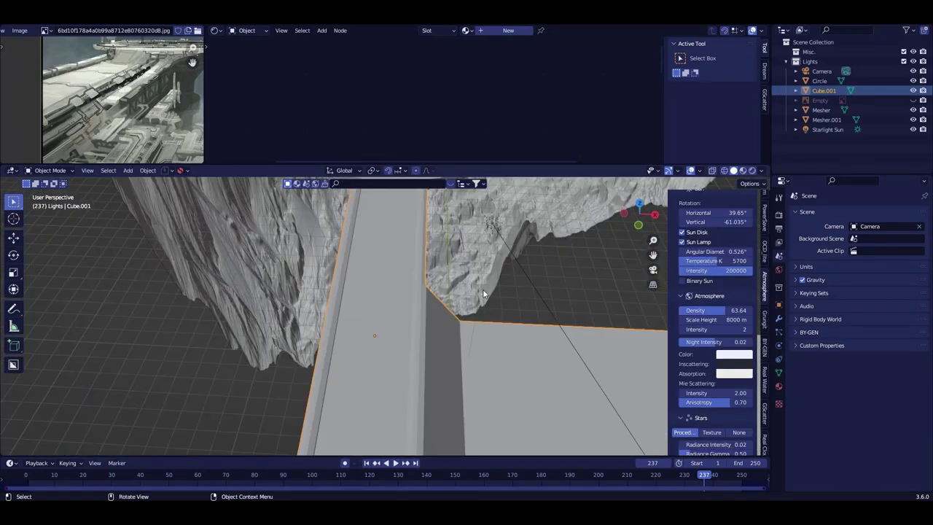
# Step: Drop the X-braced Cube.017 panel from the asset library under the walkway, scaling and positioning it
pyautogui.hotkey('shift', 'F1')
pyautogui.scroll(3, 617, 110)
pyautogui.moveTo(348, 65); pyautogui.dragTo(350, 270)
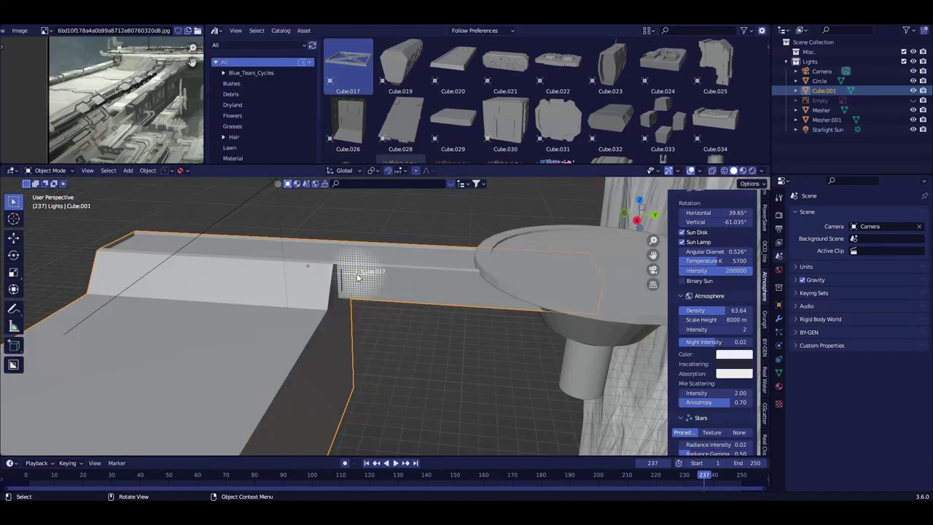
pyautogui.press('s')
pyautogui.press('g')
pyautogui.press('y')
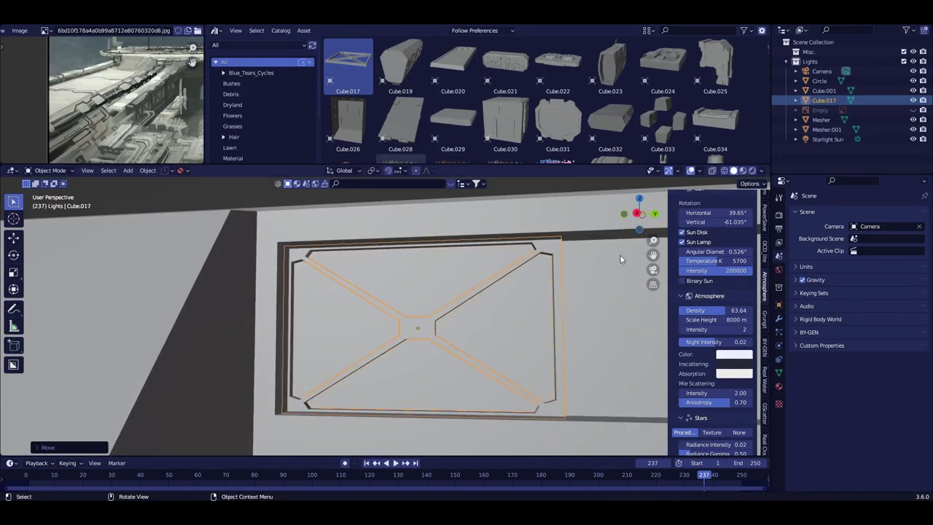
pyautogui.click(556, 285)
pyautogui.moveTo(556, 285); pyautogui.dragTo(547, 317, button='middle')
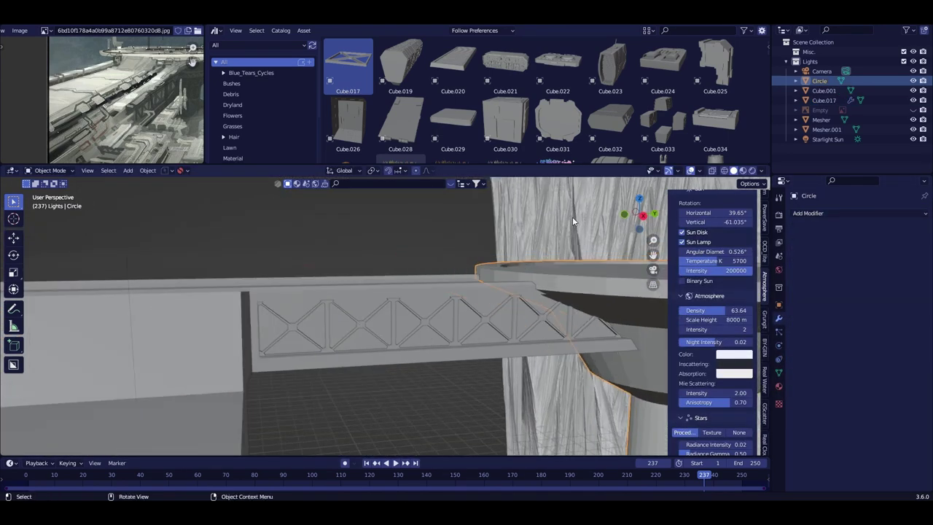
pyautogui.moveTo(573, 221); pyautogui.dragTo(514, 266, button='middle')
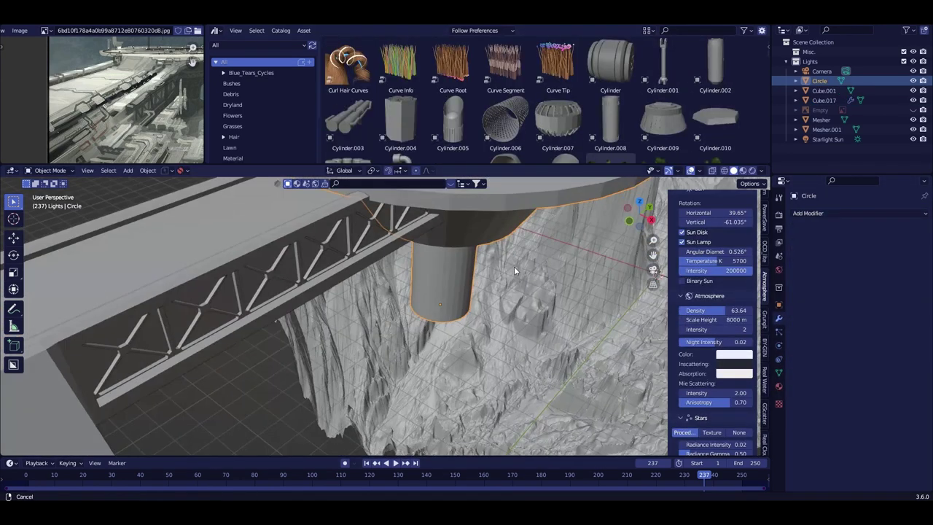
pyautogui.scroll(-3, 594, 115)
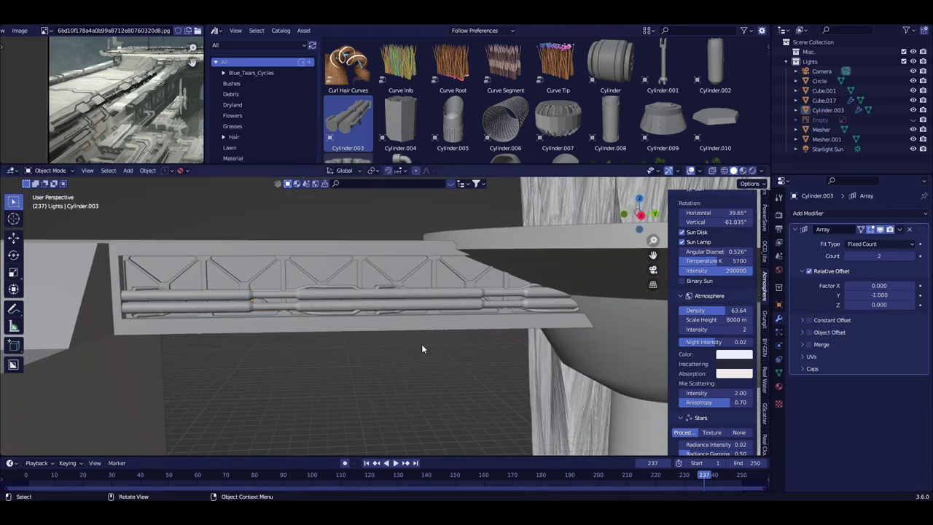
# Step: Drop the discombobulated_mesh.005 greeble panel beside the pipes and slide it along X
pyautogui.moveTo(421, 348)
pyautogui.mouseDown(button='middle')
pyautogui.moveTo(460, 250)
pyautogui.moveTo(432, 252)
pyautogui.mouseUp(button='middle')
pyautogui.click(432, 252)
pyautogui.scroll(-2, 634, 82)
pyautogui.scroll(-1, 634, 79)
pyautogui.moveTo(663, 128); pyautogui.dragTo(452, 270)
pyautogui.press('g')
pyautogui.press('x')
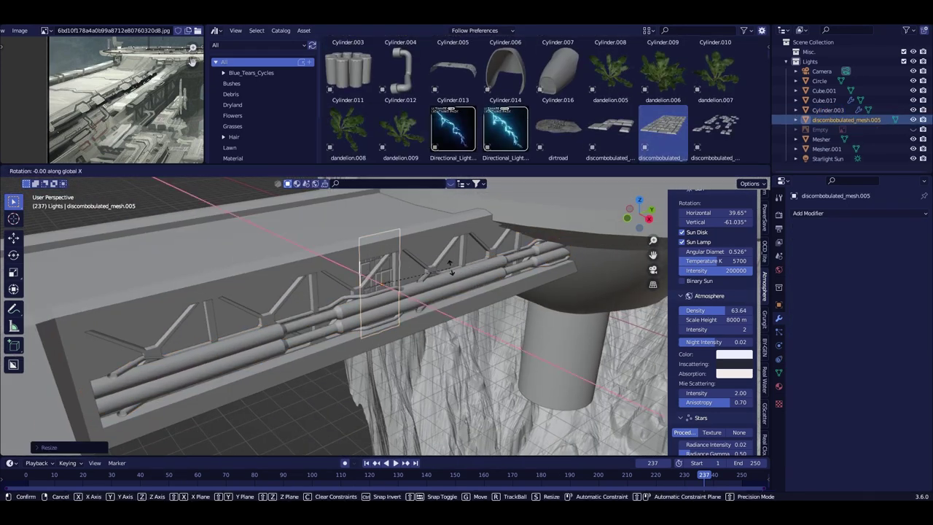
pyautogui.scroll(3, 452, 270)
pyautogui.click(496, 280)
# Step: Add an Array modifier to repeat the greeble panel three times
pyautogui.click(815, 213)
pyautogui.click(731, 242)
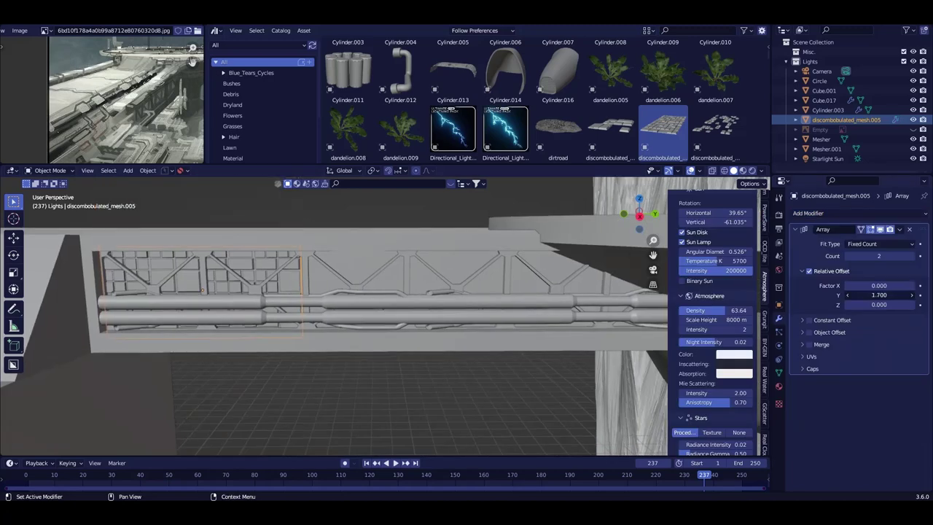
pyautogui.moveTo(899, 255); pyautogui.dragTo(917, 255)
pyautogui.moveTo(532, 270)
pyautogui.mouseDown(button='middle')
pyautogui.moveTo(510, 240)
pyautogui.moveTo(544, 183)
pyautogui.mouseUp(button='middle')
pyautogui.scroll(-3, 543, 124)
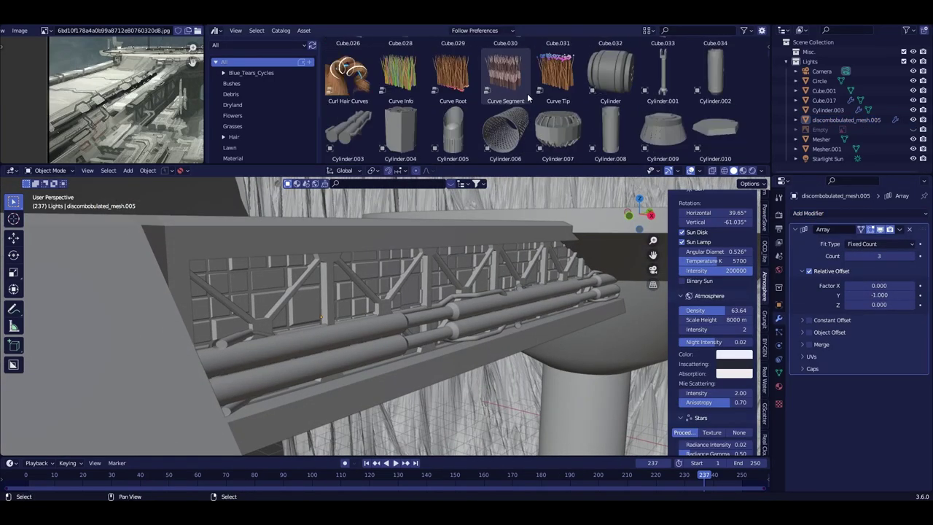
pyautogui.scroll(-3, 622, 115)
pyautogui.scroll(1, 622, 115)
# Step: Place the angled Cube.019 hull piece under the walkway near the pad, rotated and raised into position
pyautogui.moveTo(400, 129); pyautogui.dragTo(375, 302)
pyautogui.press('r')
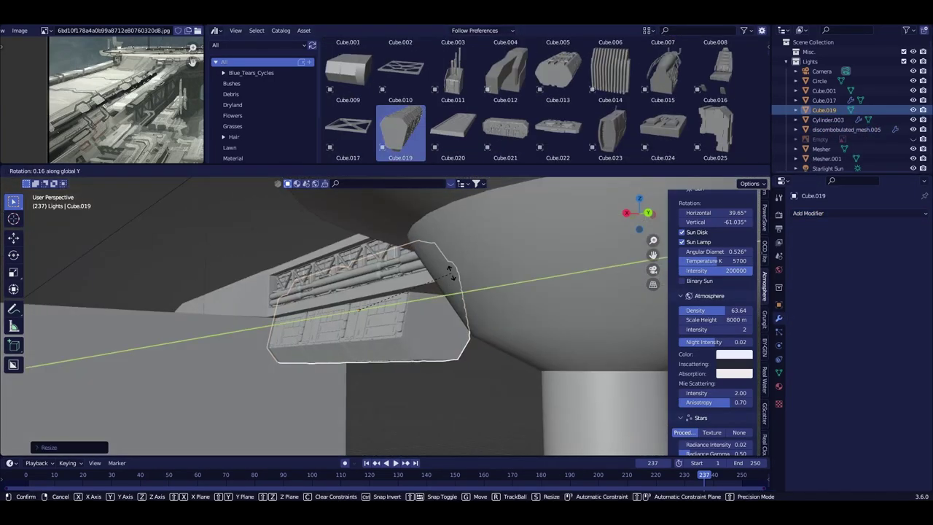
pyautogui.click(514, 273)
pyautogui.press('s')
pyautogui.rightClick(514, 273)
pyautogui.moveTo(482, 273); pyautogui.dragTo(427, 262, button='middle')
pyautogui.press('g')
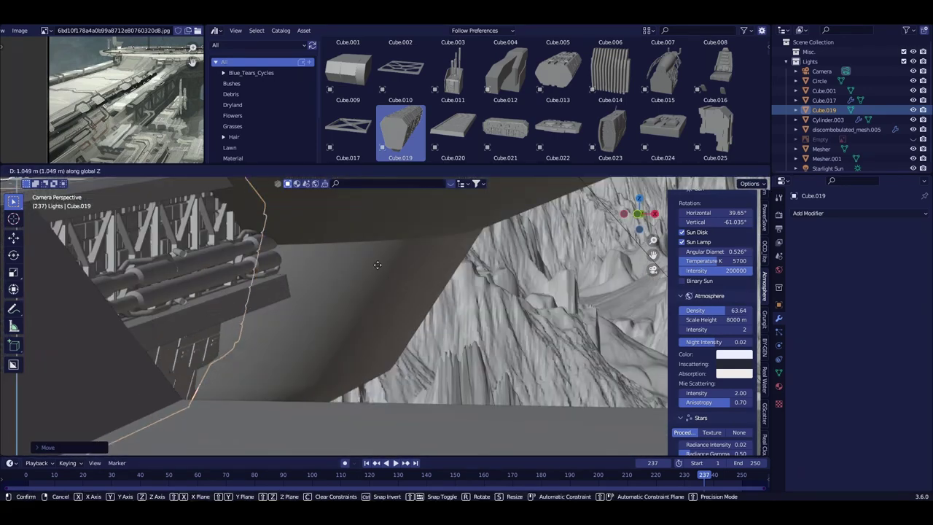
pyautogui.click(435, 353)
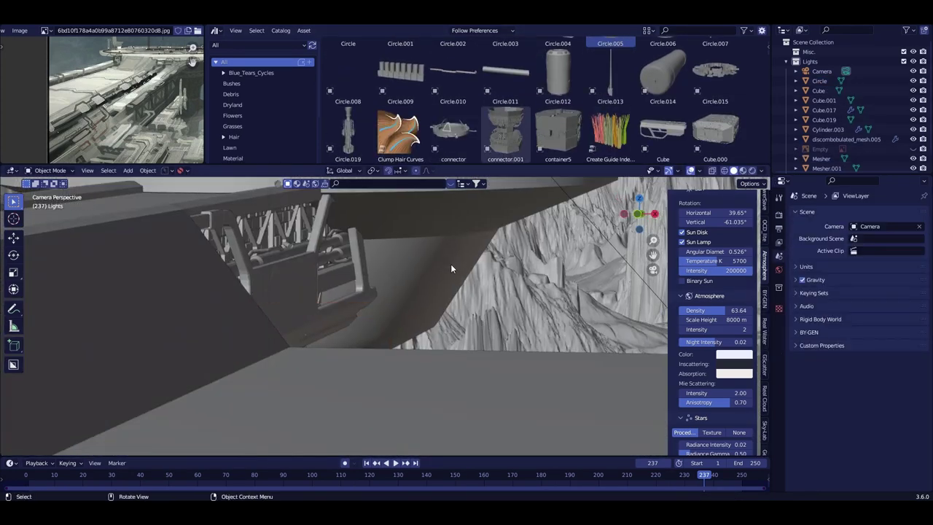
# Step: Select the Circle's ring faces around the pad's bowl in Edit Mode to form ridge bands
pyautogui.scroll(-5, 462, 106)
pyautogui.scroll(-5, 570, 79)
pyautogui.scroll(-5, 580, 94)
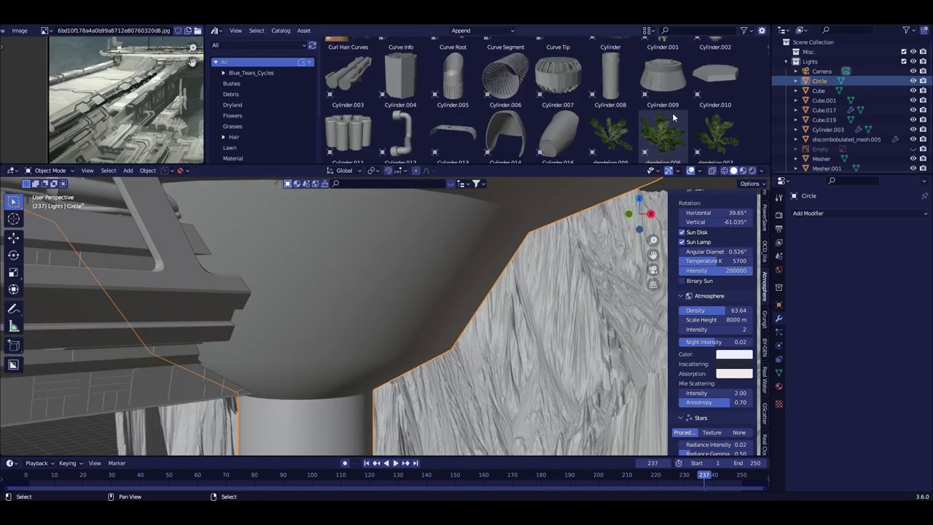
pyautogui.scroll(-5, 673, 112)
pyautogui.scroll(-10, 667, 85)
pyautogui.scroll(-10, 729, 95)
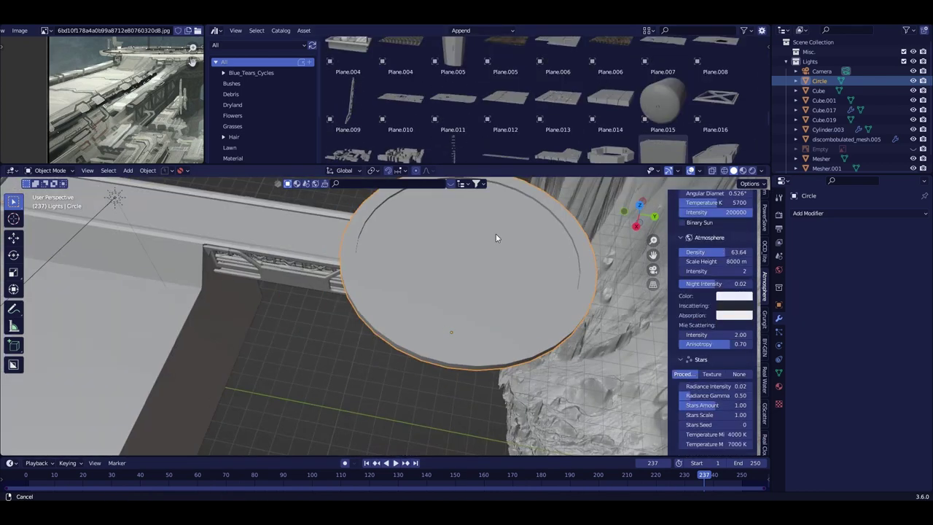
pyautogui.moveTo(496, 233)
pyautogui.mouseDown(button='middle')
pyautogui.moveTo(494, 263)
pyautogui.moveTo(443, 284)
pyautogui.moveTo(472, 311)
pyautogui.moveTo(431, 273)
pyautogui.moveTo(531, 328)
pyautogui.moveTo(501, 362)
pyautogui.moveTo(425, 379)
pyautogui.mouseUp(button='middle')
pyautogui.press('Tab')
pyautogui.keyDown('alt'); pyautogui.click(428, 263); pyautogui.keyUp('alt')
pyautogui.press('Tab')
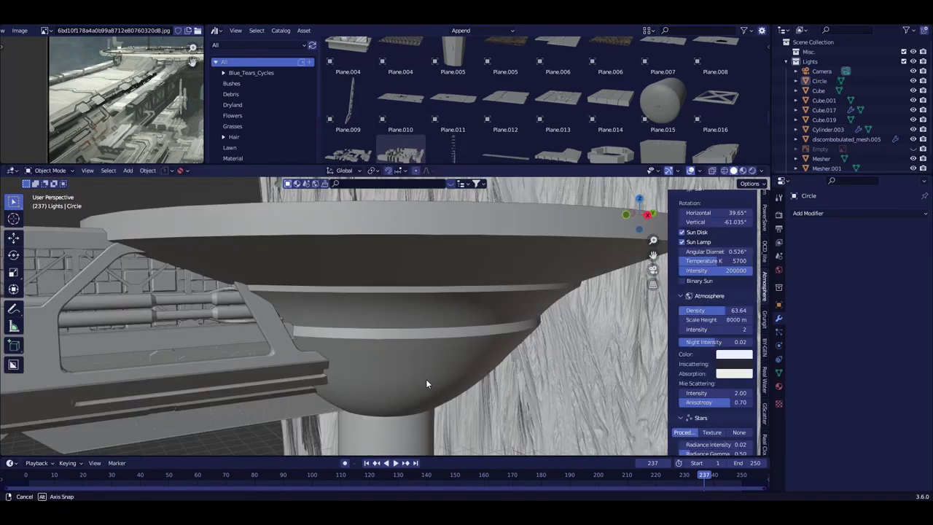
# Step: Try a thin plane asset under the bowl, resize it, then delete it
pyautogui.moveTo(348, 102); pyautogui.dragTo(438, 398)
pyautogui.moveTo(438, 398)
pyautogui.mouseDown(button='middle')
pyautogui.moveTo(541, 349)
pyautogui.moveTo(544, 282)
pyautogui.moveTo(503, 306)
pyautogui.moveTo(536, 326)
pyautogui.moveTo(432, 248)
pyautogui.mouseUp(button='middle')
pyautogui.scroll(4, 487, 314)
pyautogui.press('s')
pyautogui.click(538, 337)
pyautogui.scroll(-3, 474, 292)
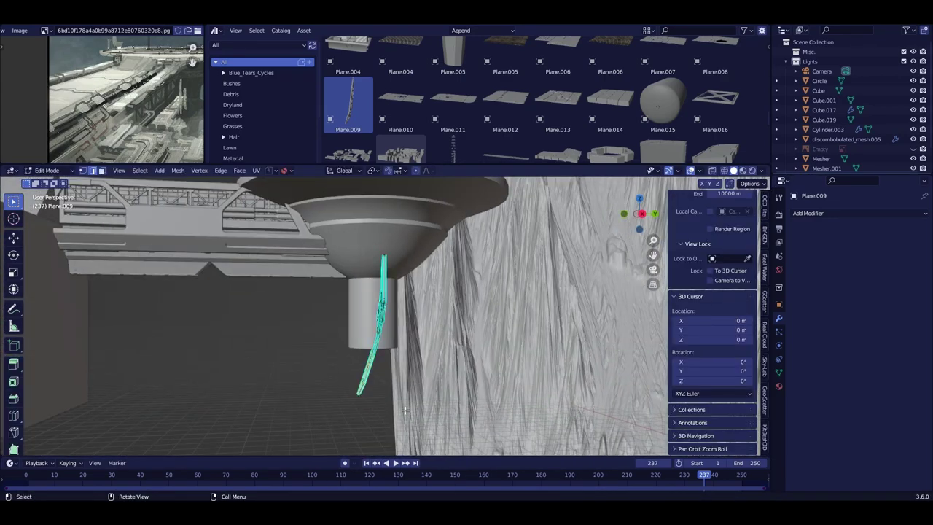
pyautogui.press('x')
pyautogui.click(519, 300)
pyautogui.scroll(5, 517, 128)
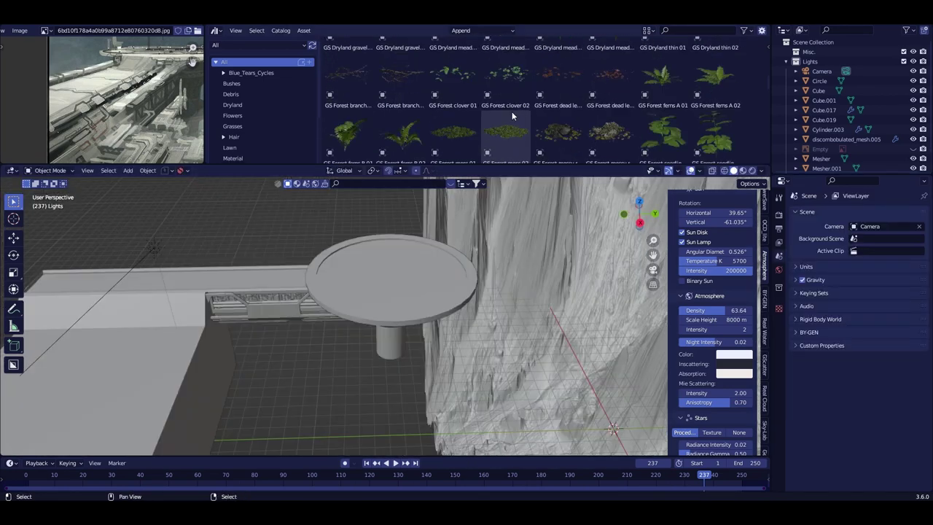
pyautogui.scroll(5, 512, 111)
# Step: Add Cylinder.008 and the vented Cylinder.005 tower onto the pad, sizing, rotating and positioning them
pyautogui.moveTo(611, 124); pyautogui.dragTo(414, 313)
pyautogui.press('KP_Decimal')
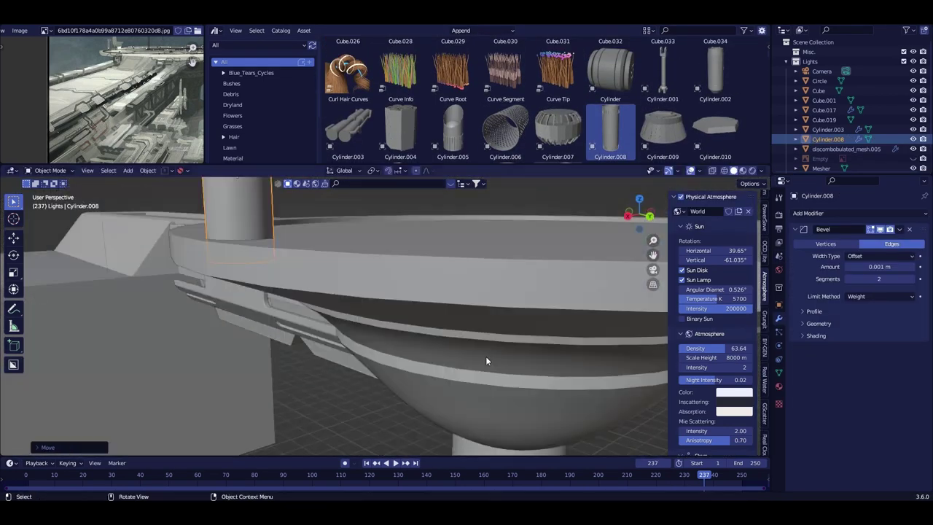
pyautogui.press('s')
pyautogui.click(488, 318)
pyautogui.moveTo(453, 131); pyautogui.dragTo(386, 299)
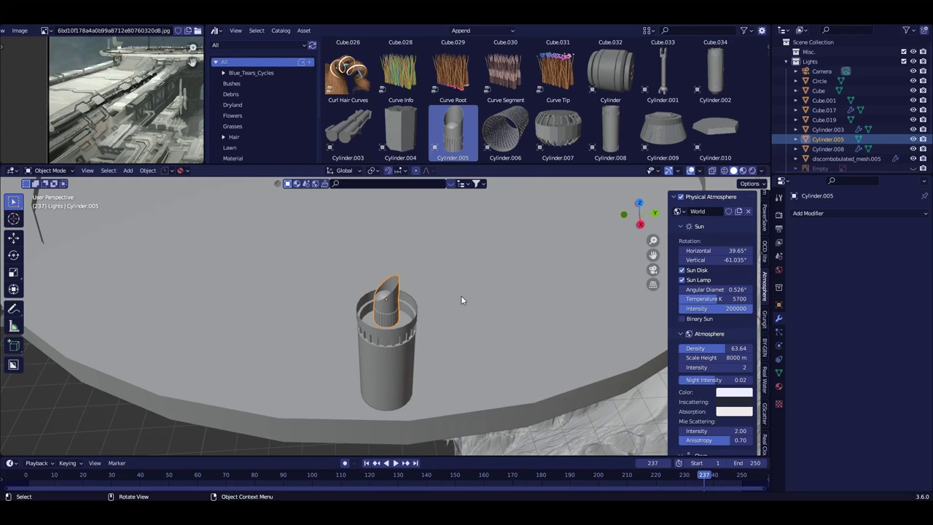
pyautogui.click(471, 223)
pyautogui.moveTo(470, 223); pyautogui.dragTo(420, 285, button='middle')
pyautogui.click(410, 276)
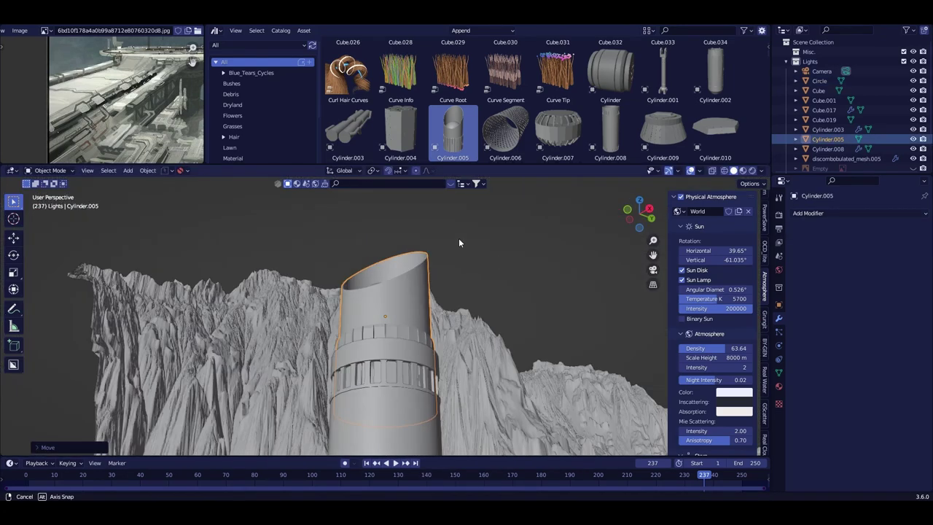
# Step: Drop the thin Circle.013 antenna on the tower, then select the pad's large disc
pyautogui.moveTo(459, 238); pyautogui.dragTo(510, 218, button='middle')
pyautogui.scroll(-3, 533, 102)
pyautogui.scroll(8, 533, 102)
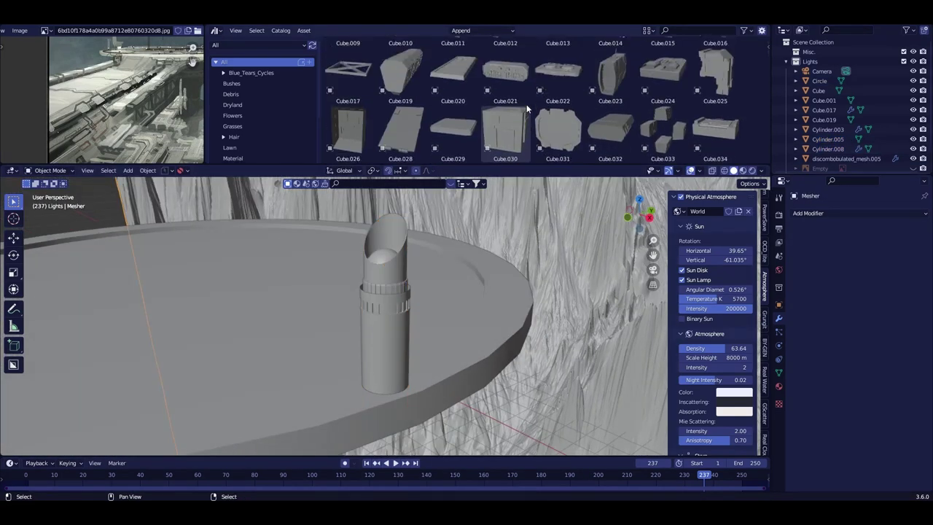
pyautogui.moveTo(610, 69); pyautogui.dragTo(392, 317)
pyautogui.moveTo(391, 317)
pyautogui.mouseDown(button='middle')
pyautogui.moveTo(443, 230)
pyautogui.moveTo(391, 391)
pyautogui.moveTo(450, 332)
pyautogui.moveTo(455, 307)
pyautogui.mouseUp(button='middle')
pyautogui.click(456, 308)
# Step: Apply Random Loop Extrude to the landing pad disc, keeping a 0.050 inset depth
pyautogui.press('Tab')
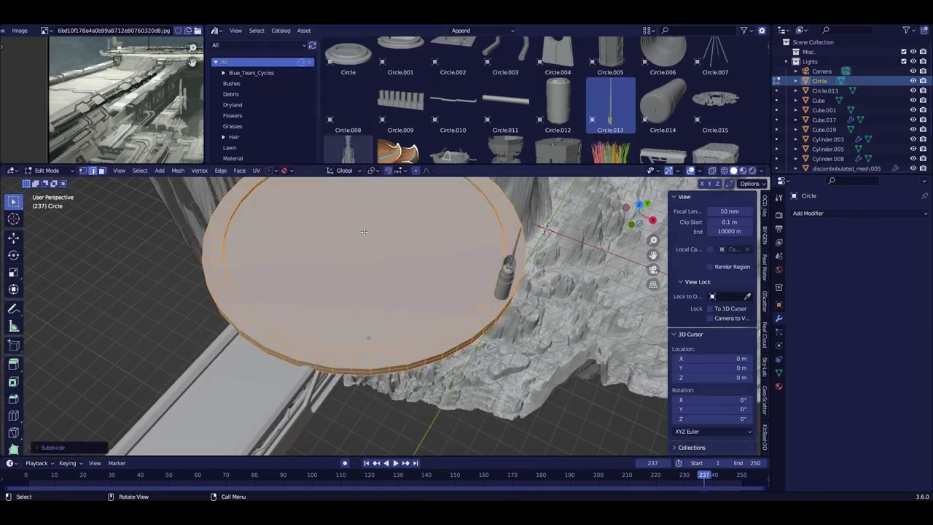
pyautogui.rightClick(365, 209)
pyautogui.click(357, 211)
pyautogui.moveTo(530, 109); pyautogui.dragTo(653, 94)
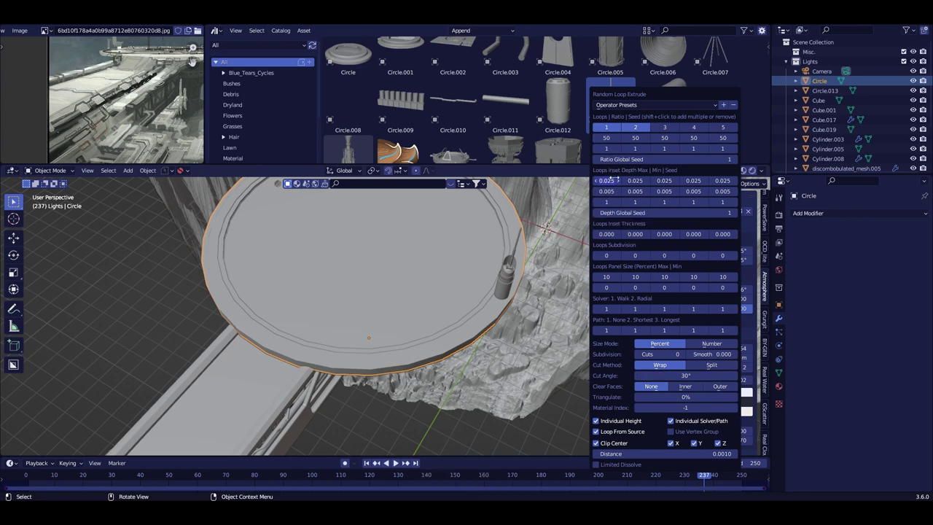
pyautogui.press('Return')
pyautogui.write('0.050')
# Step: Set the first loop seed to 1913, panel size maximum to 1, and minimum inset depth 0.010
pyautogui.moveTo(609, 148); pyautogui.dragTo(628, 156)
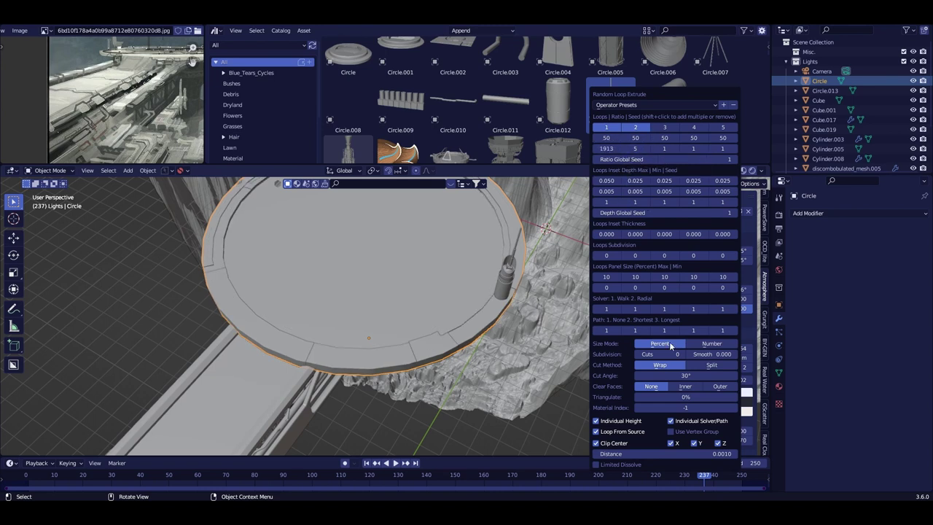
pyautogui.moveTo(609, 277); pyautogui.dragTo(640, 268)
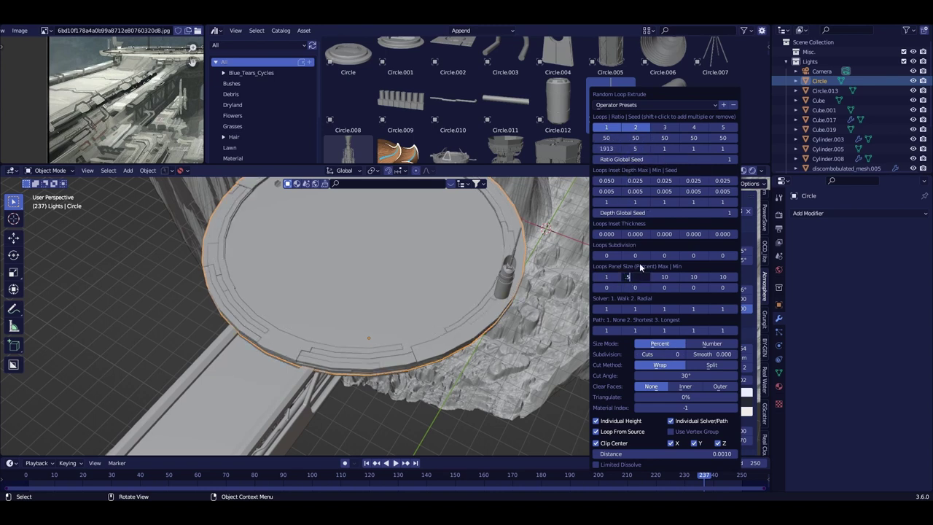
pyautogui.click(606, 191)
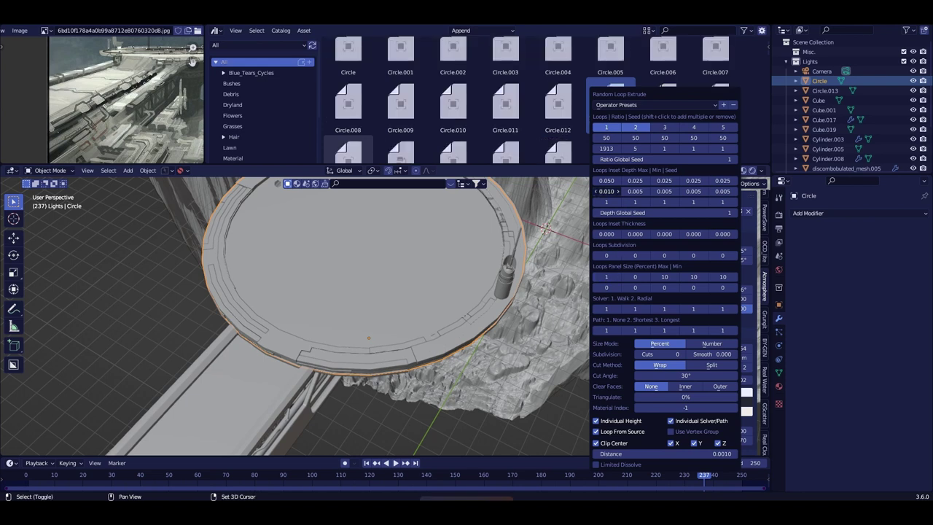
pyautogui.write('1')
pyautogui.press('Return')
pyautogui.hotkey('ctrl', 'z')
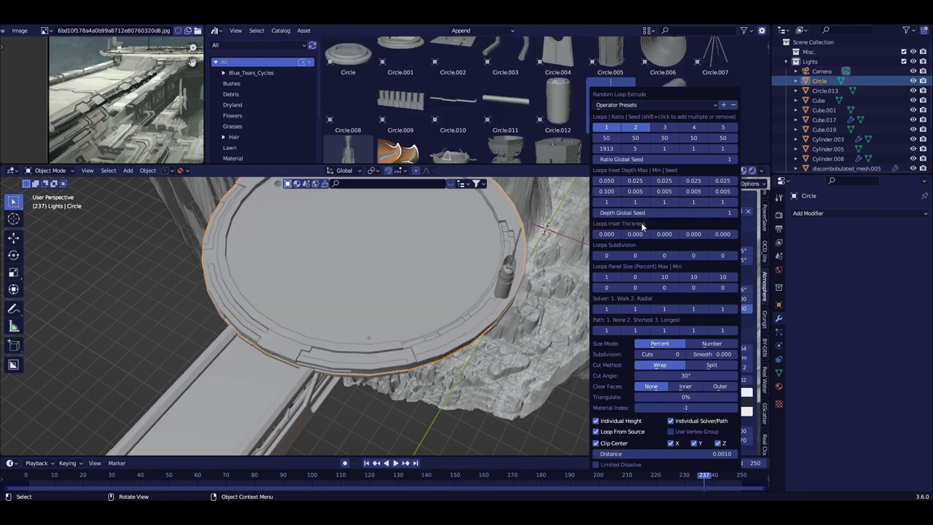
pyautogui.press('Return')
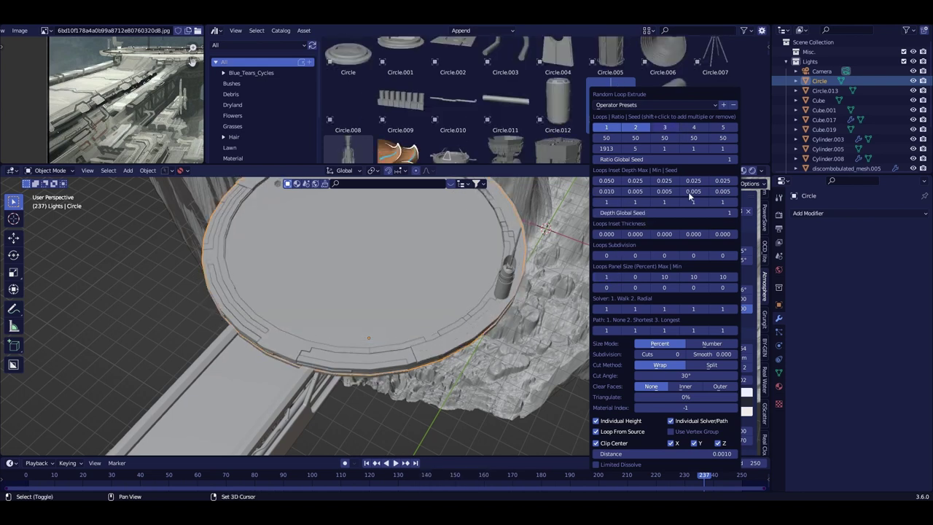
pyautogui.write('24211')
# Step: Change the loop seed to 12421 and set minimum inset depths to 0.001, 0.010 and 0.050
pyautogui.press('BackSpace')
pyautogui.press('Return')
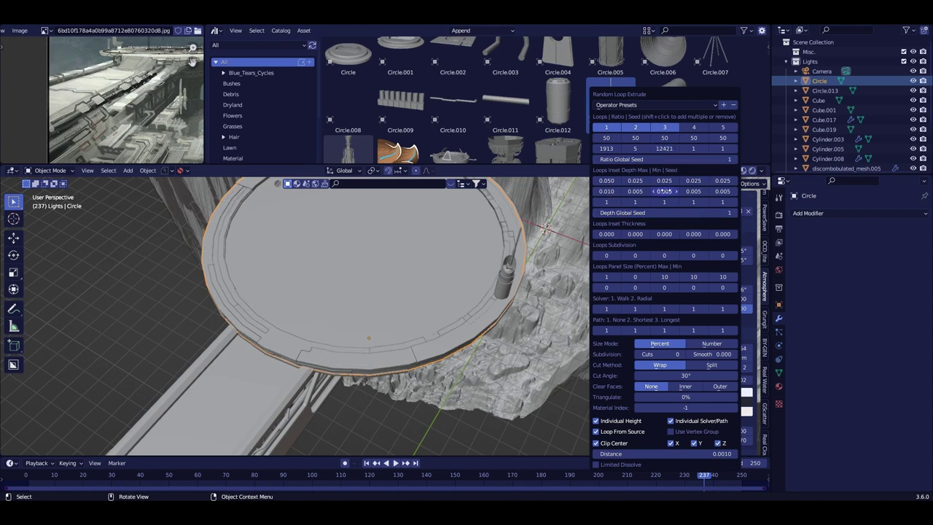
pyautogui.click(641, 191)
pyautogui.write('.0')
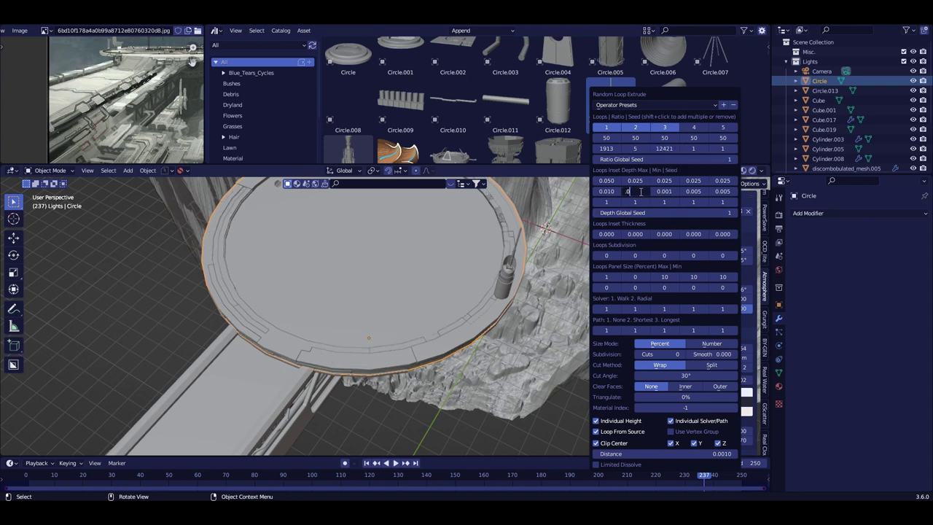
pyautogui.write('01')
pyautogui.hotkey('shift', 'Tab')
pyautogui.write('0.050')
pyautogui.press('Return')
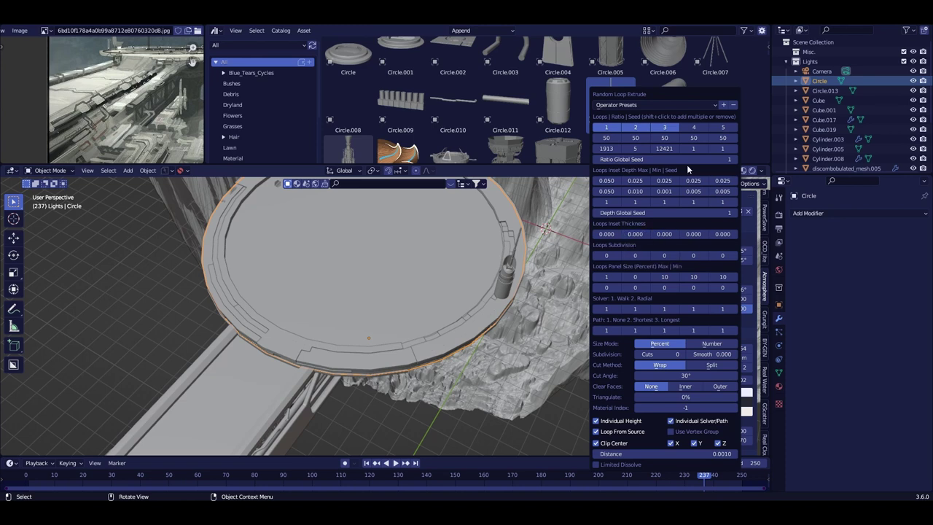
# Step: Raise the third loop ratio to 100, set a panel size of 0, and triangulation to 0%
pyautogui.moveTo(660, 138); pyautogui.dragTo(669, 158)
pyautogui.click(636, 308)
pyautogui.write('2')
pyautogui.click(625, 308)
pyautogui.press('Return')
pyautogui.click(664, 397)
pyautogui.write('1')
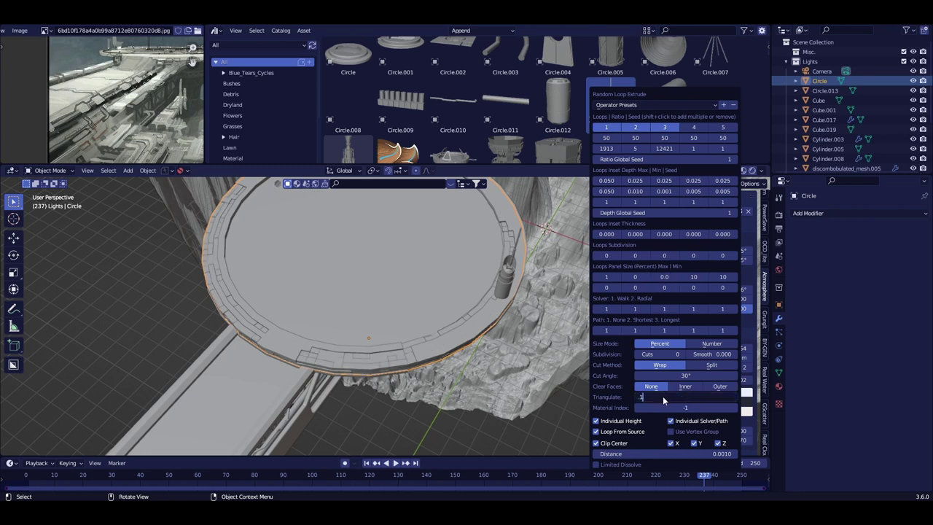
pyautogui.press('Return')
# Step: Set the second panel size maximum to 0.5, triangulation to 10%, and the third path value to 3
pyautogui.click(635, 234)
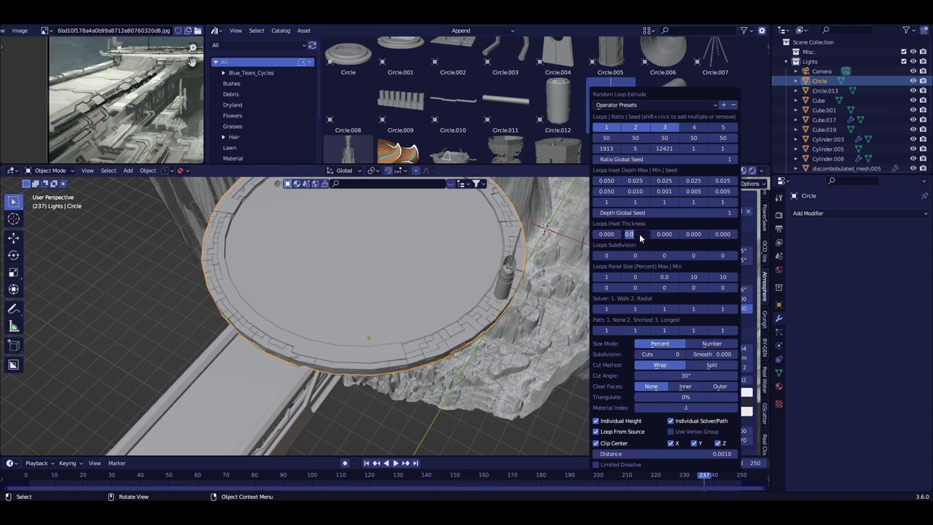
pyautogui.click(635, 276)
pyautogui.write('0.5')
pyautogui.click(693, 398)
pyautogui.write('15')
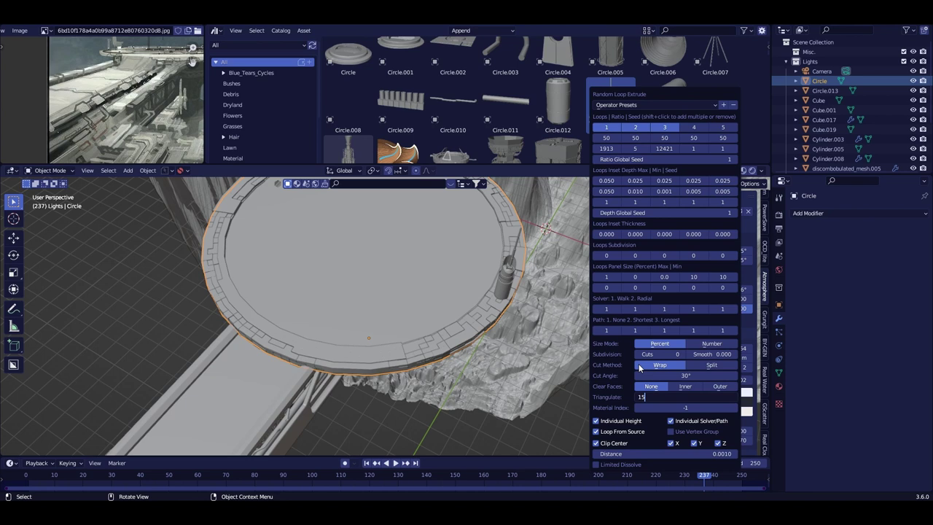
pyautogui.press('BackSpace')
pyautogui.write('0')
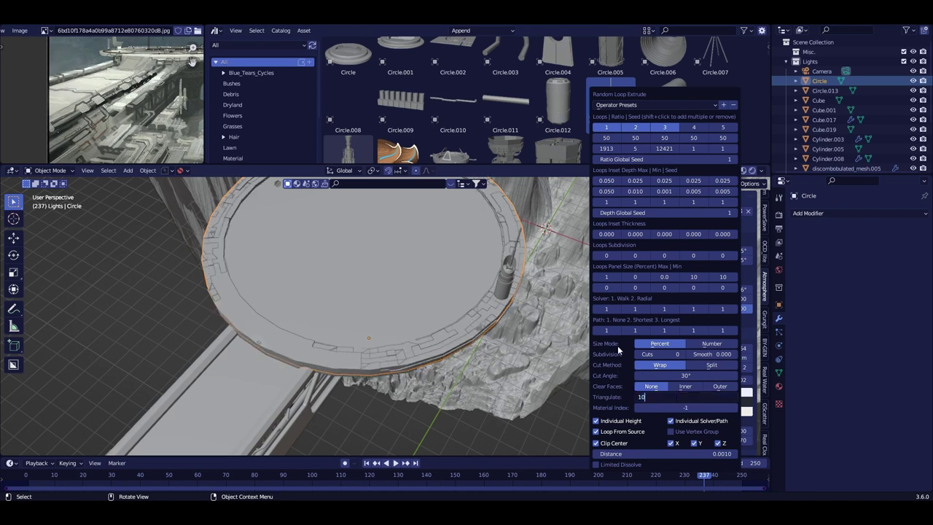
pyautogui.click(666, 331)
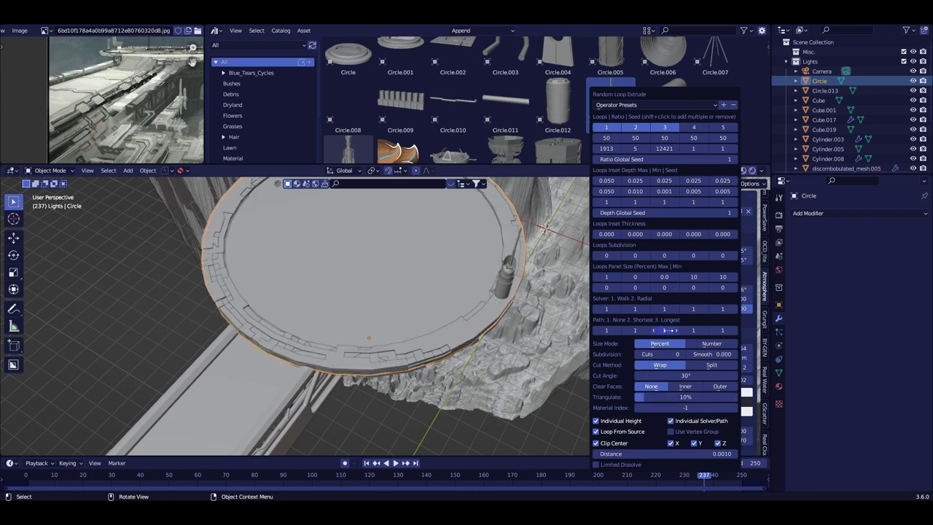
pyautogui.write('5')
pyautogui.press('Return')
pyautogui.moveTo(681, 103); pyautogui.dragTo(586, 89)
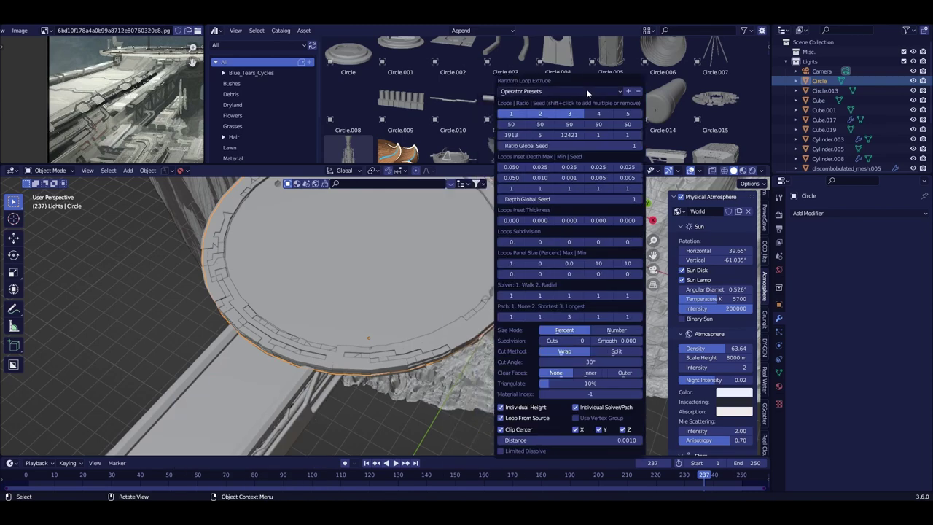
pyautogui.moveTo(578, 372)
pyautogui.mouseDown(button='middle')
pyautogui.moveTo(417, 233)
pyautogui.moveTo(456, 405)
pyautogui.mouseUp(button='middle')
# Step: Duplicate the antenna cylinder on the pad and rotate the copy around the Z axis
pyautogui.scroll(4, 437, 365)
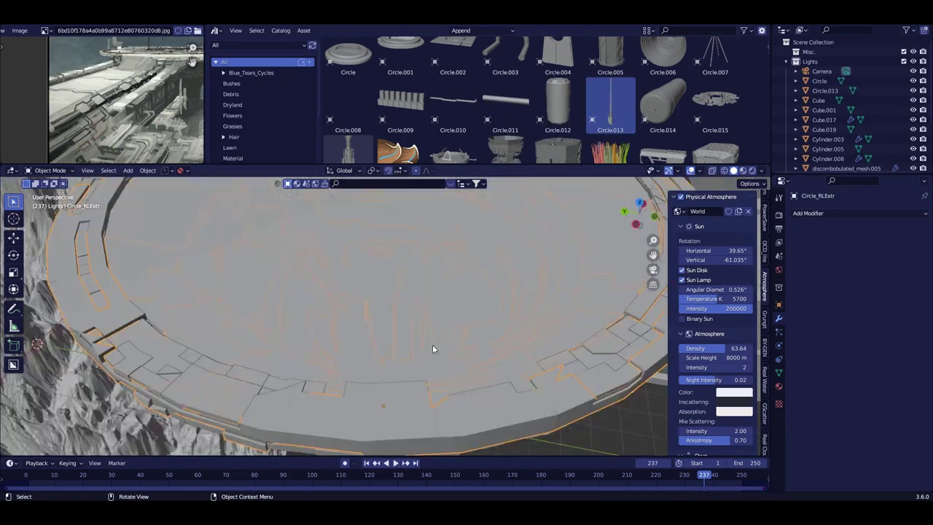
pyautogui.moveTo(433, 344)
pyautogui.mouseDown(button='middle')
pyautogui.moveTo(412, 291)
pyautogui.moveTo(454, 322)
pyautogui.moveTo(425, 332)
pyautogui.mouseUp(button='middle')
pyautogui.scroll(-5, 657, 95)
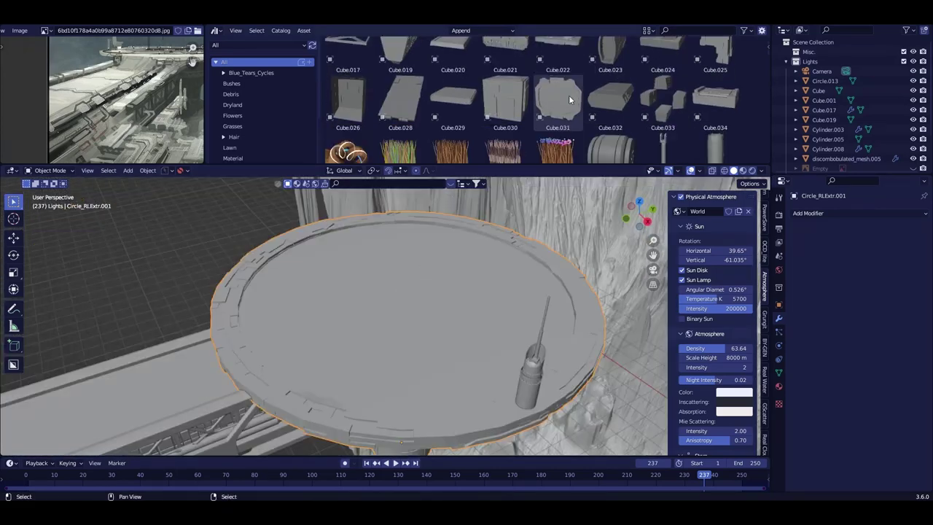
pyautogui.scroll(-2, 702, 86)
pyautogui.scroll(-5, 702, 85)
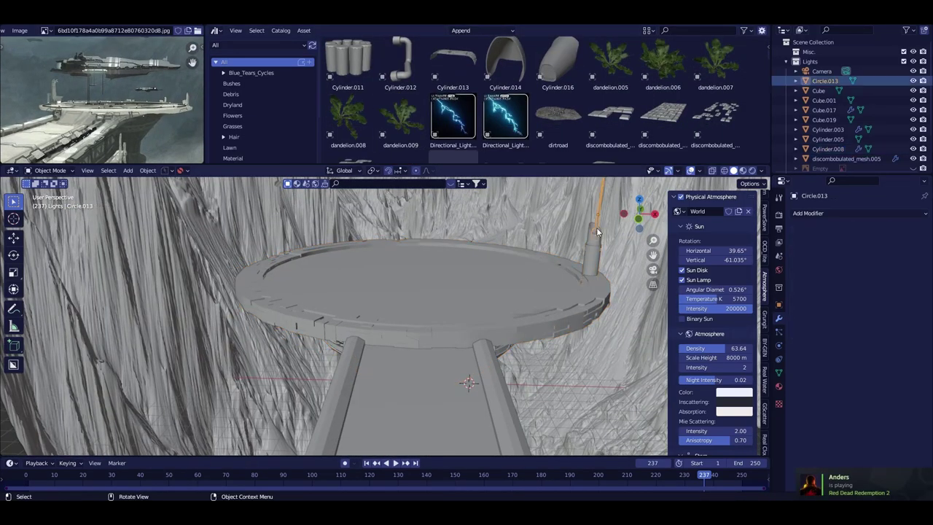
pyautogui.click(584, 256)
pyautogui.press('Tab')
pyautogui.hotkey('shift', 'd')
pyautogui.press('r')
pyautogui.press('z')
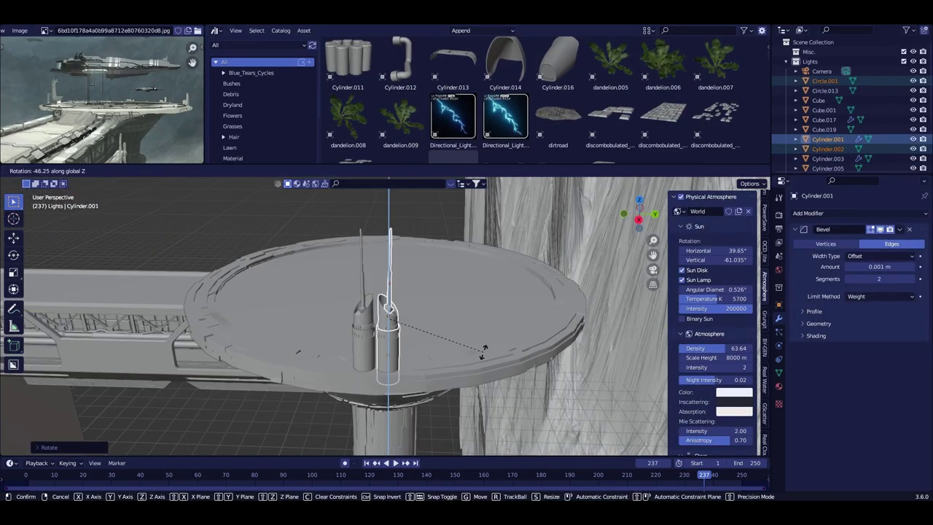
pyautogui.hotkey('shift', '`')
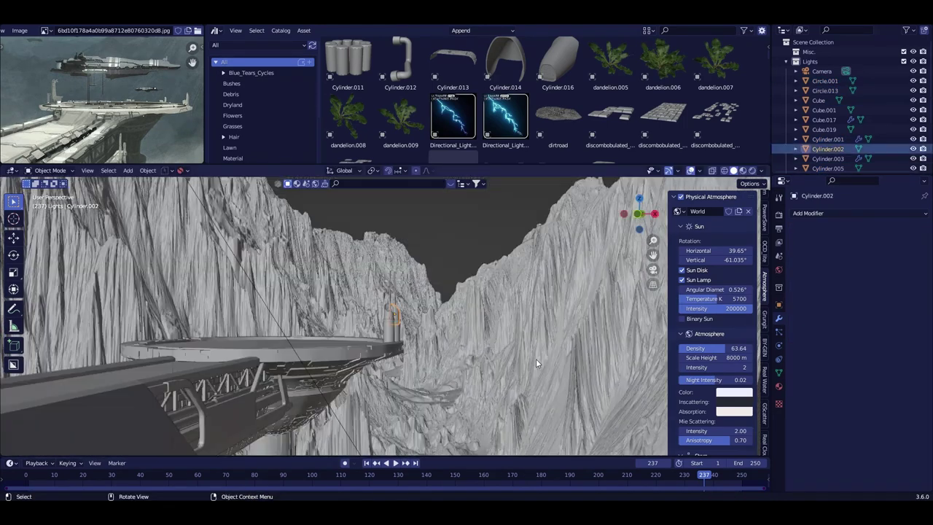
# Step: Drag the hexagonal Cylinder.004 prop from the Asset Browser onto the pad and fit it in place
pyautogui.click(536, 358)
pyautogui.hotkey('shift', '`')
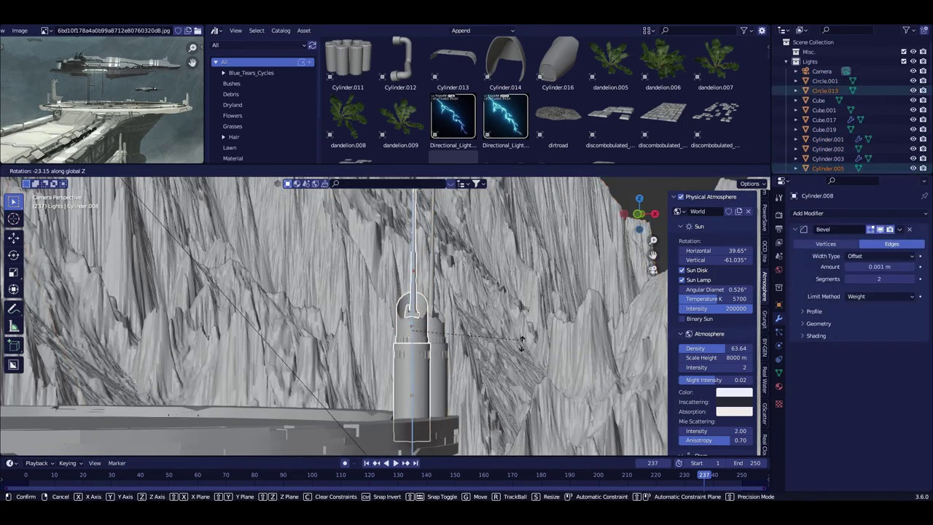
pyautogui.click(472, 348)
pyautogui.scroll(10, 470, 101)
pyautogui.moveTo(400, 132); pyautogui.dragTo(313, 313)
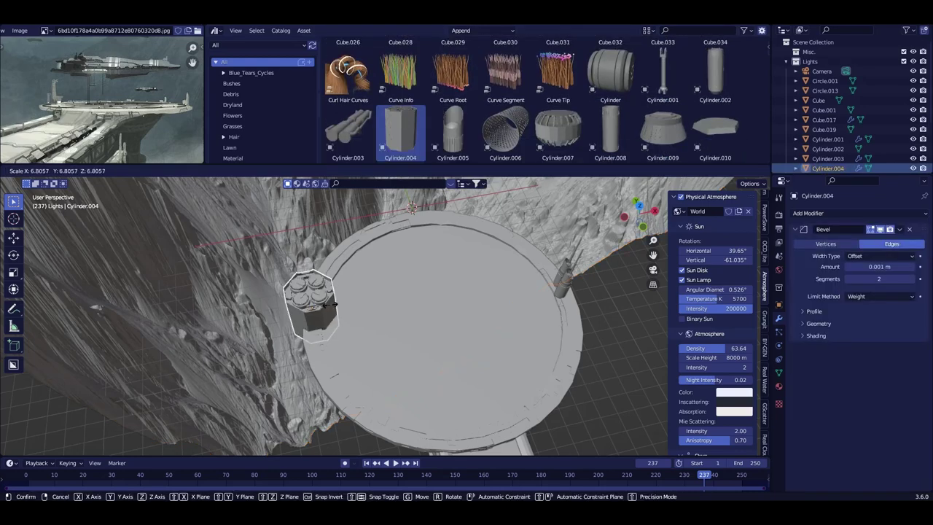
pyautogui.press('g')
pyautogui.press('z')
pyautogui.click(436, 251)
# Step: Drop the capsule-shaped Cylinder.016 prop beside it and nudge it along the Y axis
pyautogui.scroll(-5, 467, 103)
pyautogui.moveTo(558, 91); pyautogui.dragTo(423, 301)
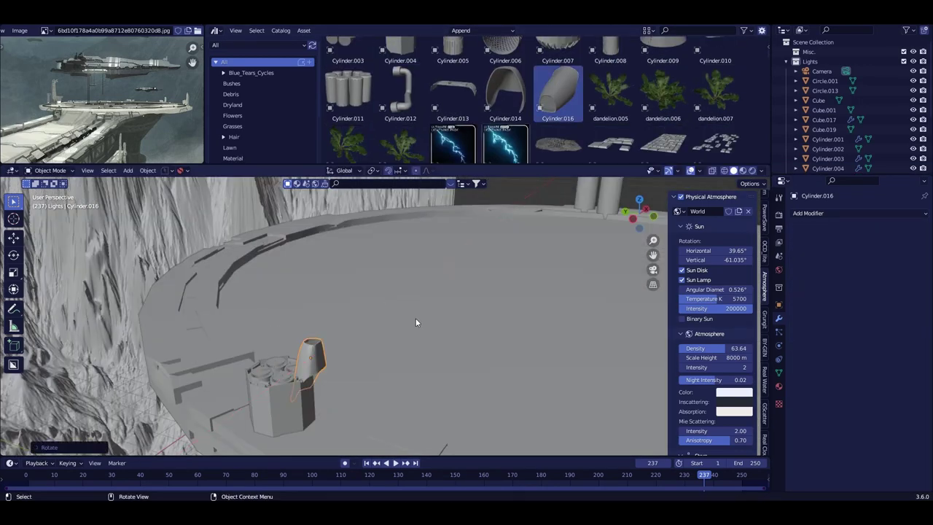
pyautogui.press('g')
pyautogui.press('y')
pyautogui.press('Escape')
pyautogui.hotkey('ctrl', 'z')
pyautogui.scroll(2, 354, 126)
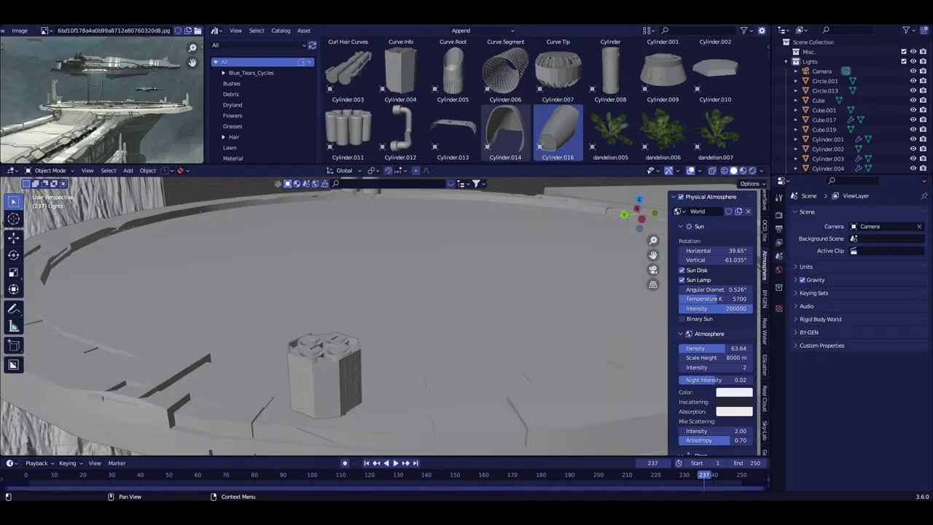
pyautogui.scroll(2, 354, 125)
pyautogui.click(363, 266)
# Step: Run Random Loop Extrude on the saucer support, regenerate its panel seed, and shade it smooth
pyautogui.press('Tab')
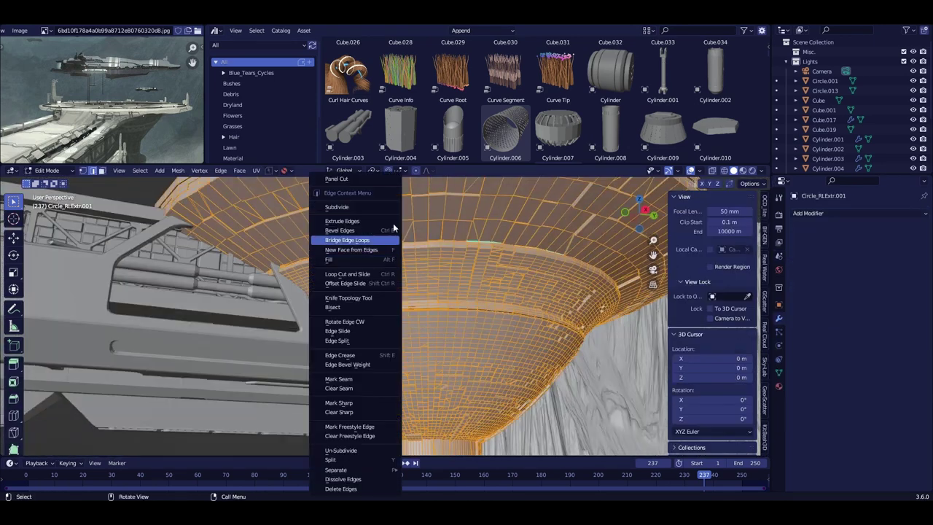
pyautogui.press('a')
pyautogui.press('Tab')
pyautogui.rightClick(506, 239)
pyautogui.click(506, 239)
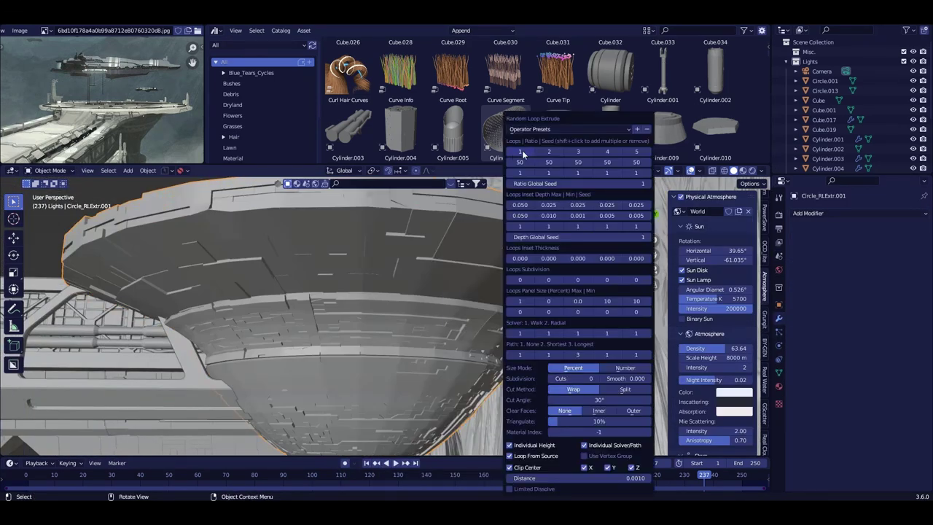
pyautogui.click(522, 150)
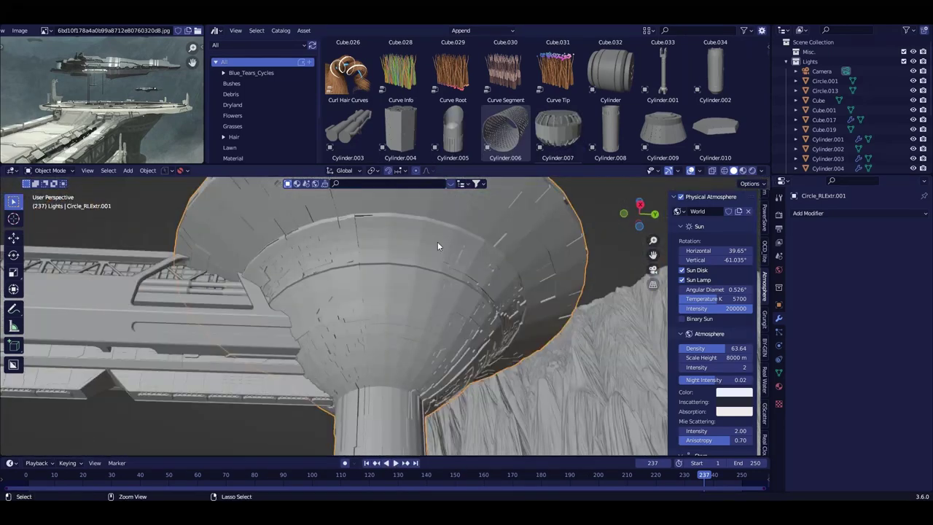
pyautogui.rightClick(452, 248)
pyautogui.click(407, 211)
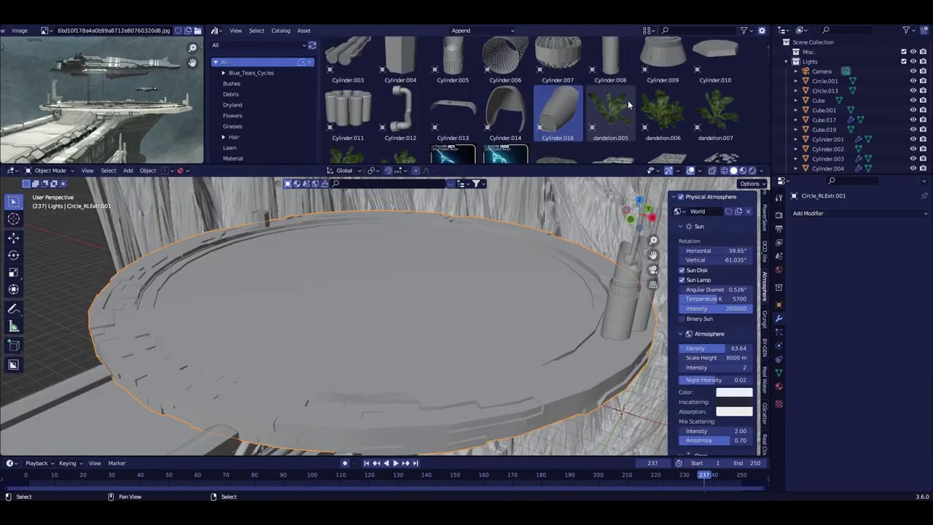
# Step: Drop the Cube.012 wall block from the Asset Browser and slide it along the X axis
pyautogui.scroll(5, 629, 106)
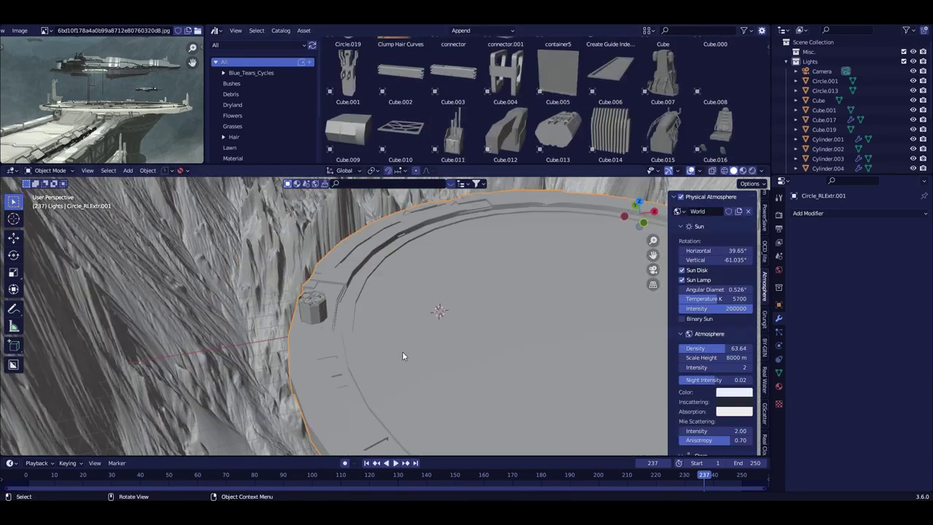
pyautogui.moveTo(453, 132); pyautogui.dragTo(250, 298)
pyautogui.press('g')
pyautogui.press('x')
pyautogui.click(511, 304)
pyautogui.moveTo(510, 304)
pyautogui.mouseDown(button='middle')
pyautogui.moveTo(455, 317)
pyautogui.moveTo(520, 335)
pyautogui.moveTo(606, 300)
pyautogui.moveTo(383, 276)
pyautogui.moveTo(340, 323)
pyautogui.moveTo(528, 219)
pyautogui.mouseUp(button='middle')
# Step: Place another kitbash block on the disc platform, rotated about X and moved into position
pyautogui.moveTo(505, 135); pyautogui.dragTo(586, 244)
pyautogui.press('KP_0')
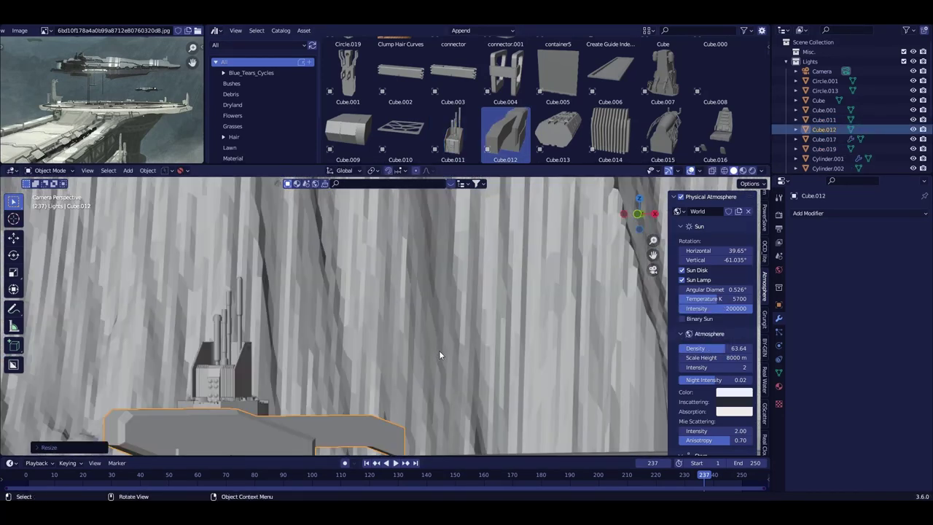
pyautogui.press('x')
pyautogui.press('x')
pyautogui.click(197, 222)
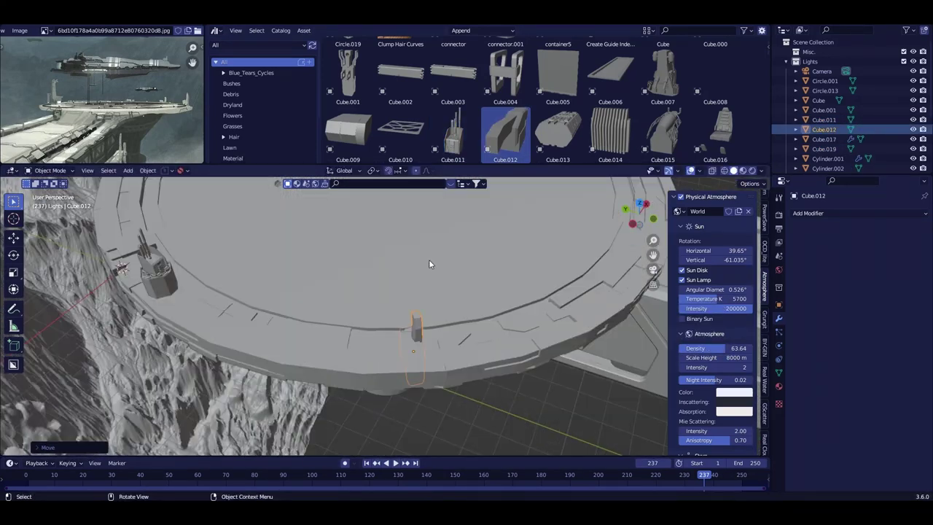
pyautogui.moveTo(197, 222); pyautogui.dragTo(342, 288, button='middle')
pyautogui.press('g')
pyautogui.click(218, 379)
pyautogui.scroll(-3, 633, 105)
pyautogui.scroll(-4, 632, 104)
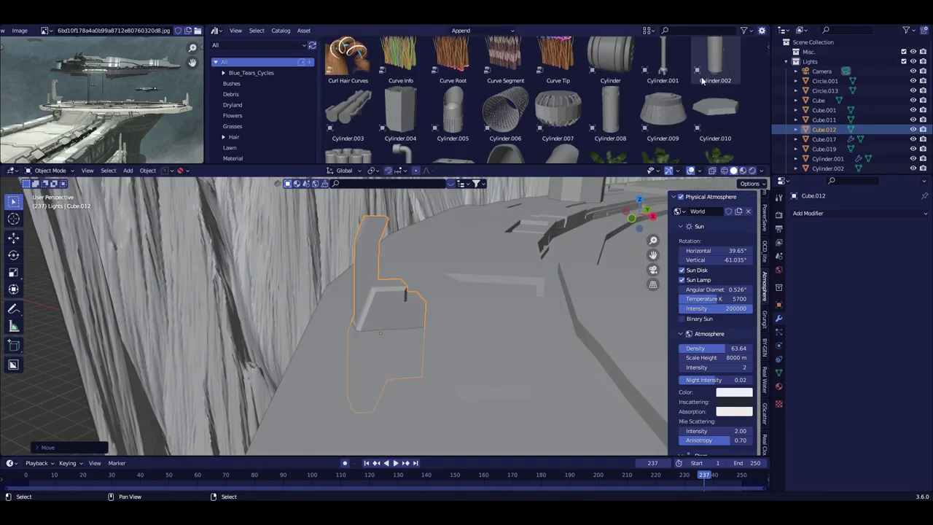
pyautogui.scroll(1, 633, 104)
# Step: Drop a cylinder prop into the scene and move it along its local Y axis
pyautogui.moveTo(716, 95); pyautogui.dragTo(469, 317)
pyautogui.press('KP_Decimal')
pyautogui.press('g')
pyautogui.press('y')
pyautogui.press('y')
pyautogui.click(225, 336)
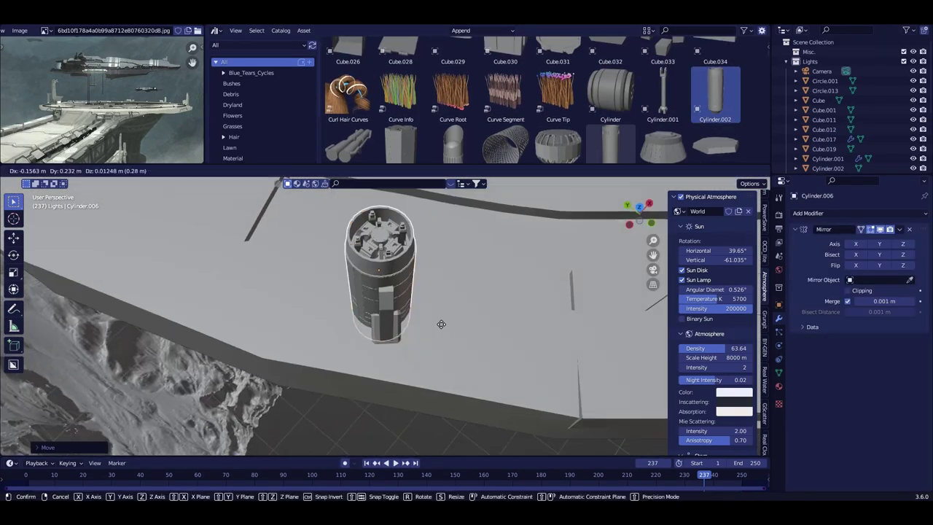
pyautogui.moveTo(224, 336); pyautogui.dragTo(353, 282, button='middle')
pyautogui.press('KP_0')
pyautogui.click(327, 246)
pyautogui.rightClick(326, 245)
pyautogui.click(326, 246)
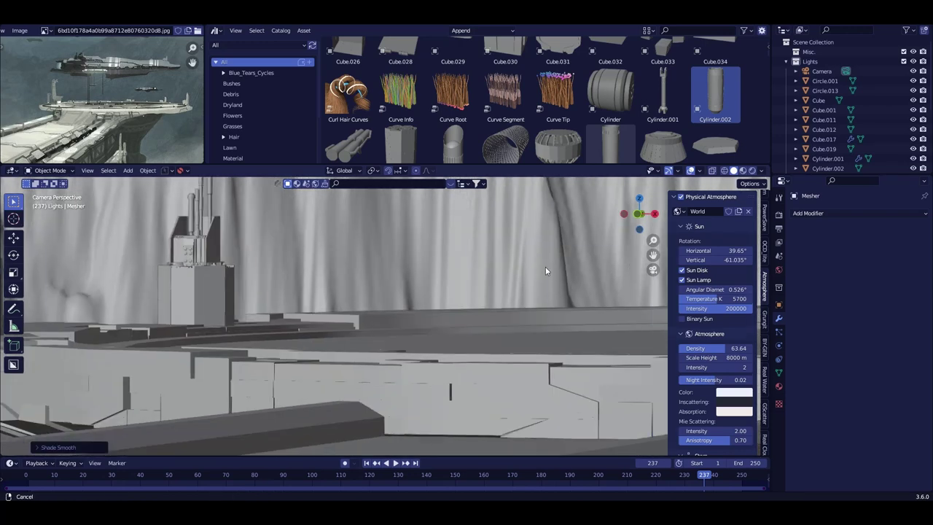
pyautogui.moveTo(545, 266); pyautogui.dragTo(483, 219, button='middle')
# Step: Frame the cylinder prop and position it beneath the landing platform
pyautogui.press('r')
pyautogui.press('x')
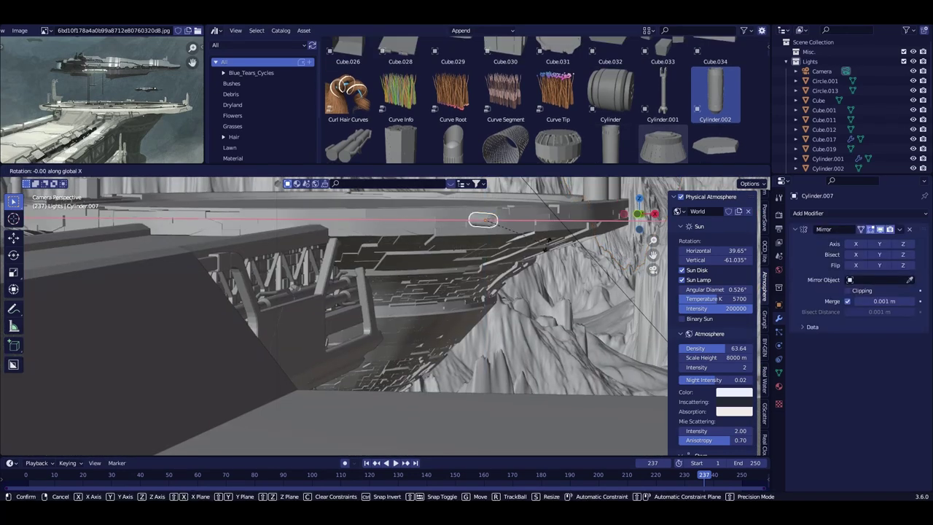
pyautogui.press('Escape')
pyautogui.press('KP_Decimal')
pyautogui.moveTo(572, 289); pyautogui.dragTo(531, 299, button='middle')
pyautogui.scroll(-5, 476, 309)
pyautogui.moveTo(477, 315); pyautogui.dragTo(437, 299, button='middle')
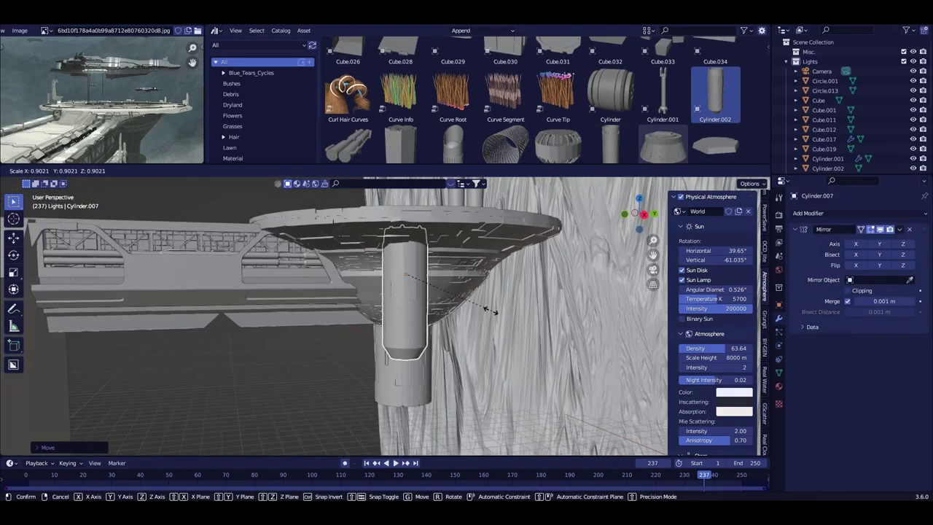
pyautogui.scroll(5, 421, 285)
pyautogui.press('g')
pyautogui.press('Escape')
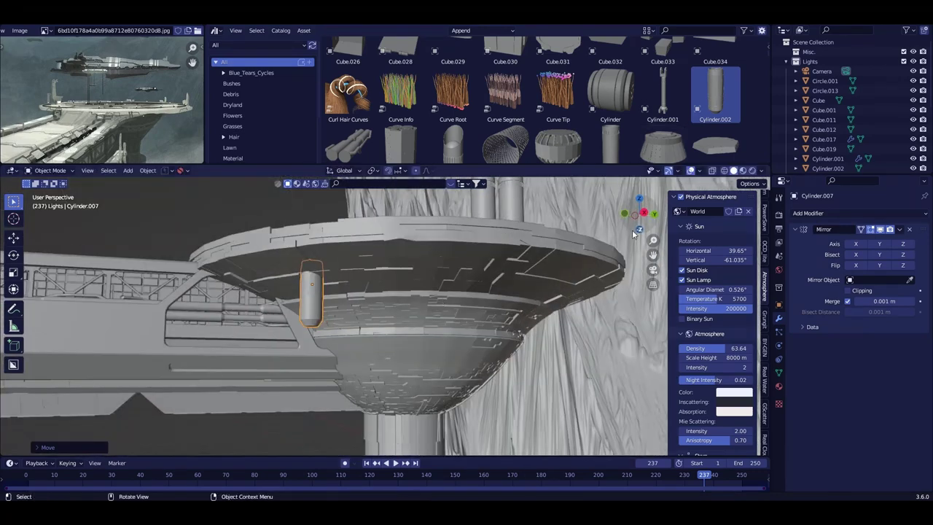
# Step: Duplicate the cylinder with Shift+D and move the copy, viewed from directly below
pyautogui.hotkey('shift', 'd')
pyautogui.press('Escape')
pyautogui.press('KP_0')
pyautogui.moveTo(509, 373); pyautogui.dragTo(501, 318, button='middle')
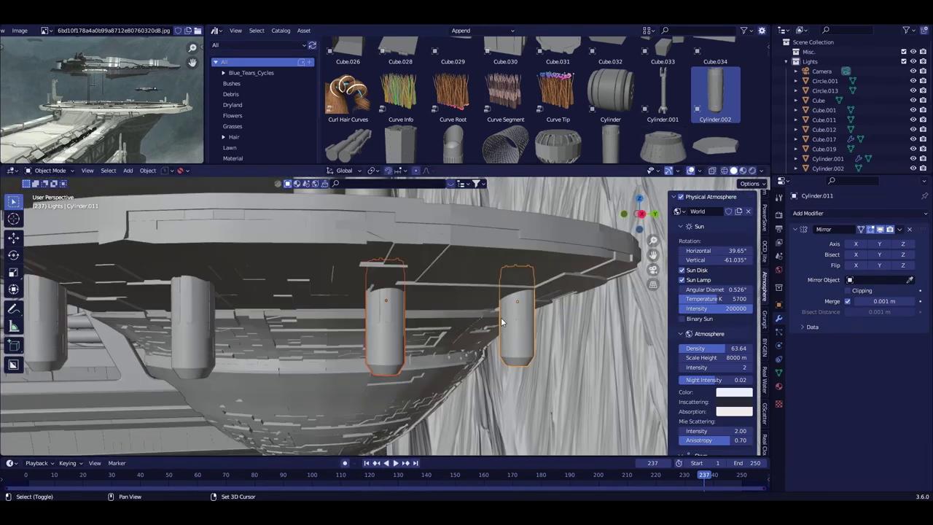
pyautogui.press('ctrl+KP_7')
pyautogui.press('g')
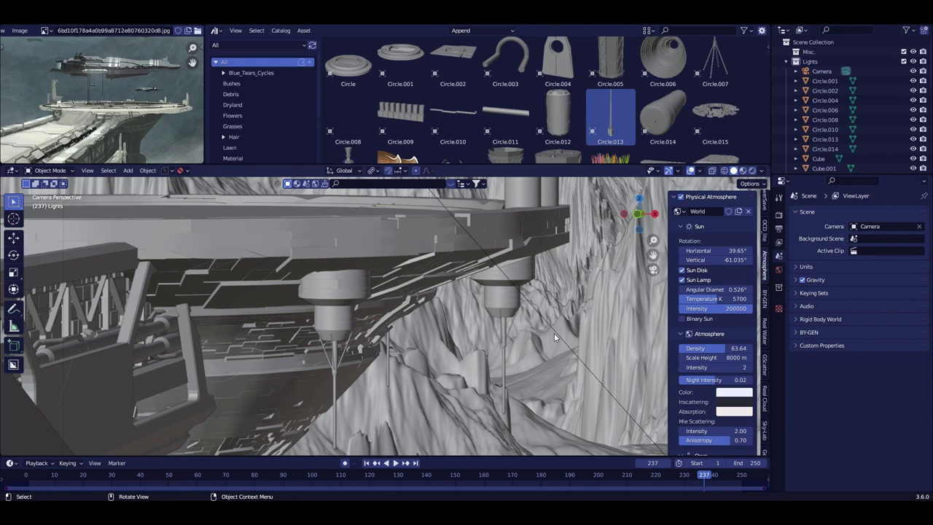
# Step: Drop the Cube.003 trim piece from the Asset Browser onto the walkway edge
pyautogui.scroll(-5, 465, 92)
pyautogui.moveTo(465, 219); pyautogui.dragTo(675, 203, button='middle')
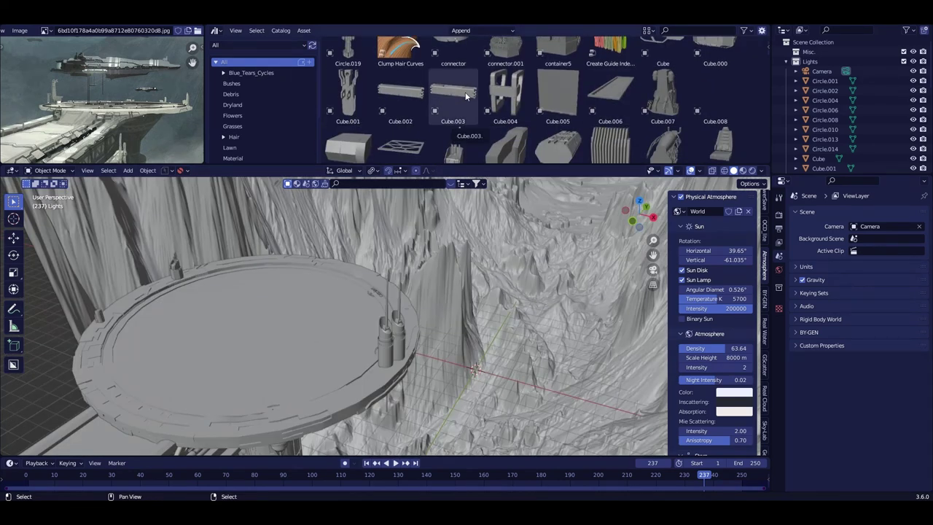
pyautogui.moveTo(453, 92); pyautogui.dragTo(421, 300)
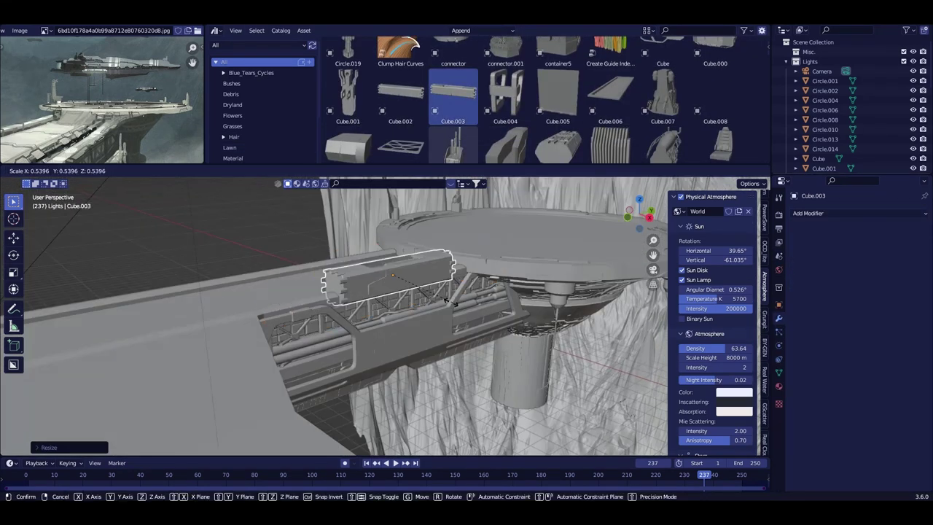
pyautogui.click(421, 301)
pyautogui.moveTo(421, 301); pyautogui.dragTo(244, 361, button='middle')
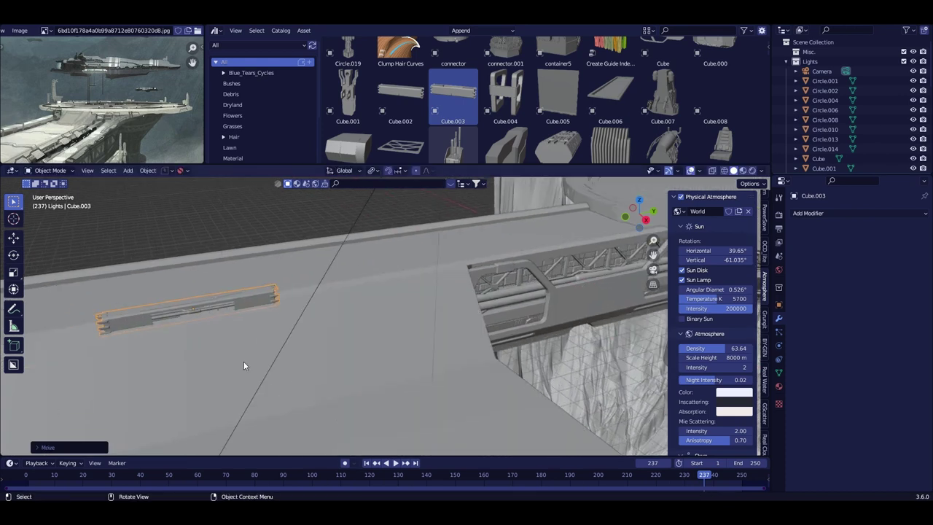
# Step: Place the Cube.002 trim piece on the walkway and position it from top view
pyautogui.moveTo(394, 91); pyautogui.dragTo(240, 315)
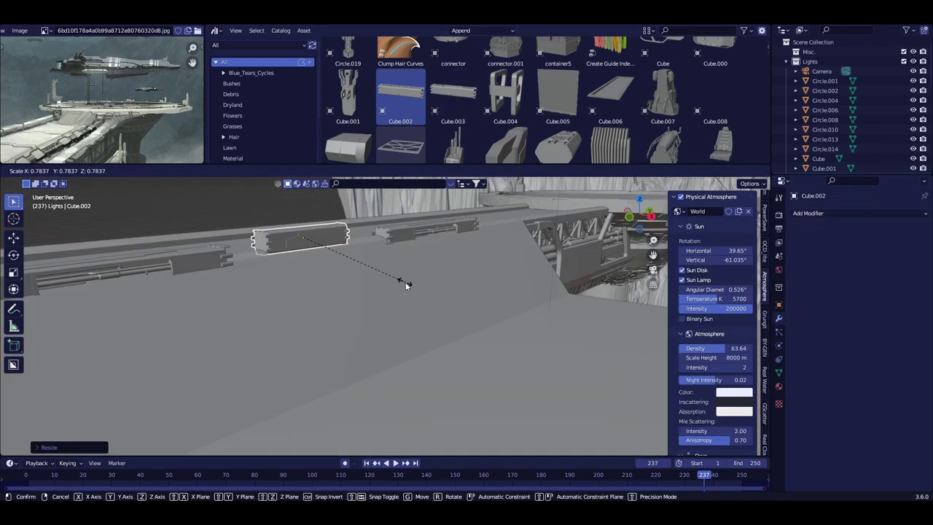
pyautogui.moveTo(301, 317); pyautogui.dragTo(452, 293, button='middle')
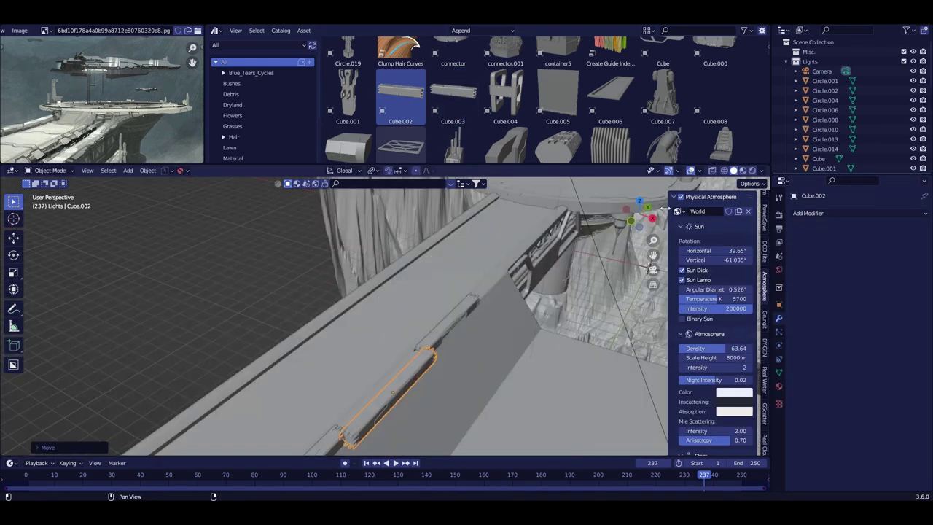
pyautogui.press('KP_7')
pyautogui.press('g')
pyautogui.click(430, 342)
pyautogui.moveTo(430, 341); pyautogui.dragTo(376, 355, button='middle')
# Step: Add an Array modifier with Count 3 and Factor X 1.83, then shift the other trim array along X
pyautogui.click(817, 212)
pyautogui.click(719, 242)
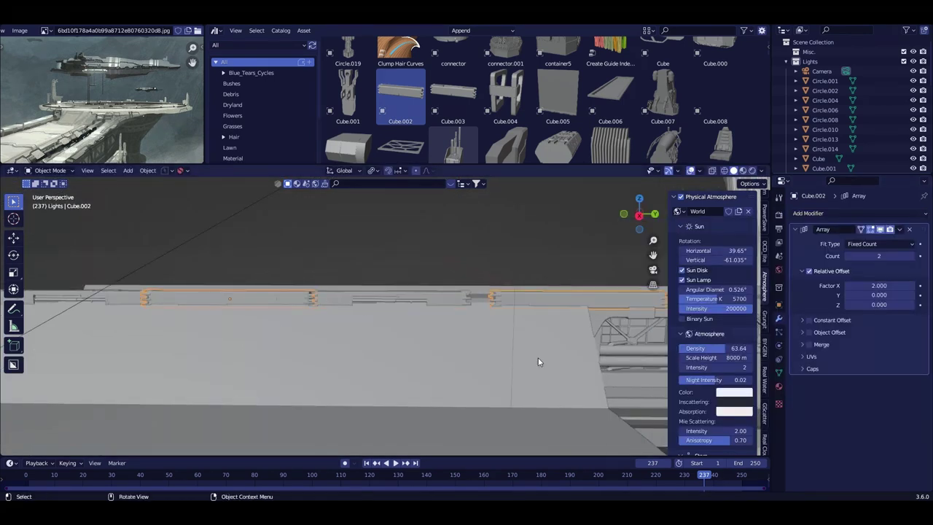
pyautogui.moveTo(879, 286); pyautogui.dragTo(905, 286)
pyautogui.moveTo(330, 299); pyautogui.dragTo(421, 305, button='middle')
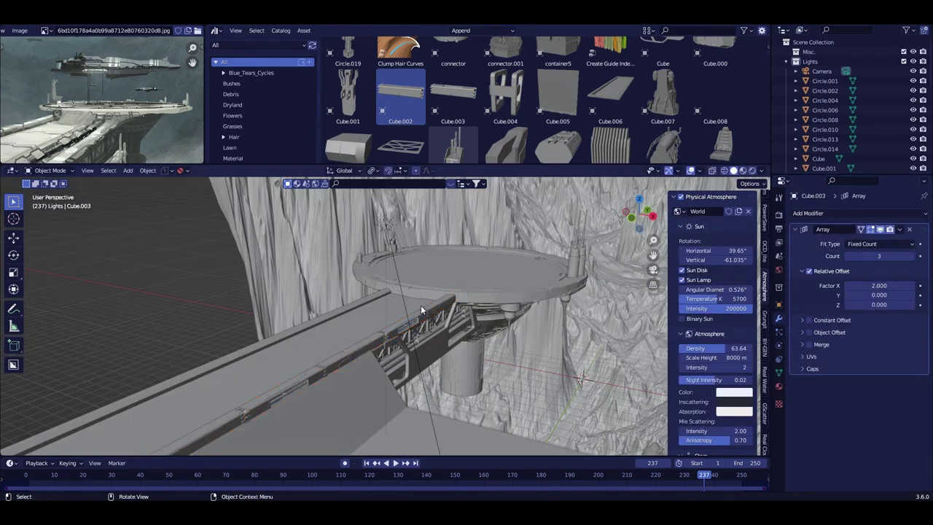
pyautogui.click(420, 305)
pyautogui.press('g')
pyautogui.press('x')
pyautogui.press('KP_0')
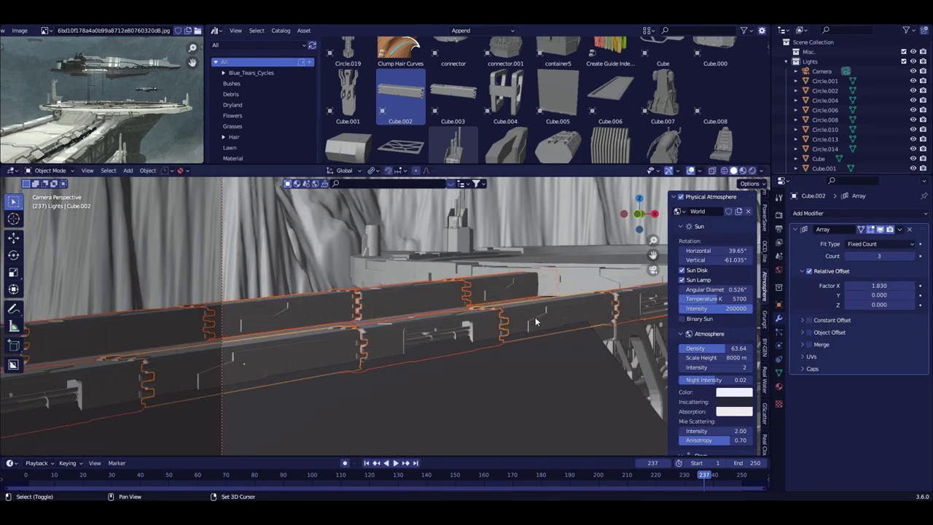
pyautogui.click(469, 262)
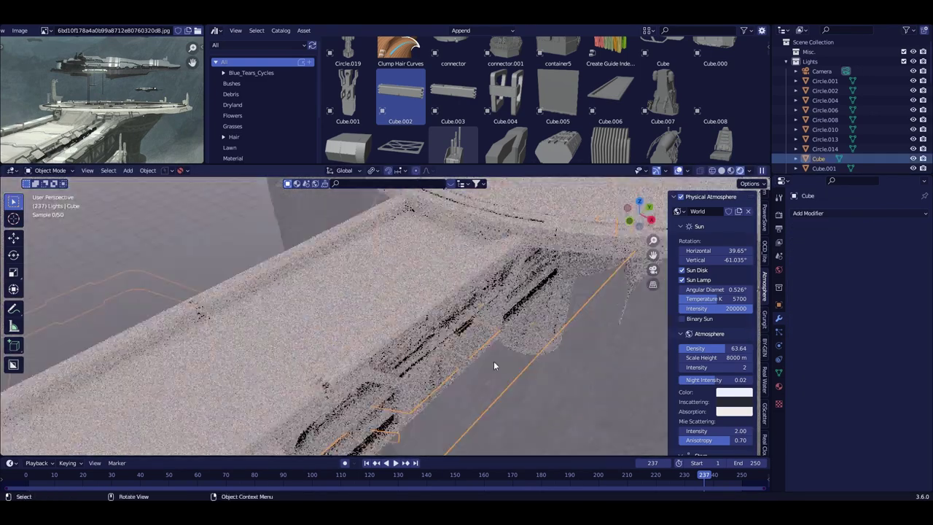
# Step: Edge-slide a panel edge in Edit Mode to reshape the panel on the pad
pyautogui.moveTo(545, 264)
pyautogui.mouseDown(button='middle')
pyautogui.moveTo(380, 364)
pyautogui.moveTo(245, 306)
pyautogui.mouseUp(button='middle')
pyautogui.press('Tab')
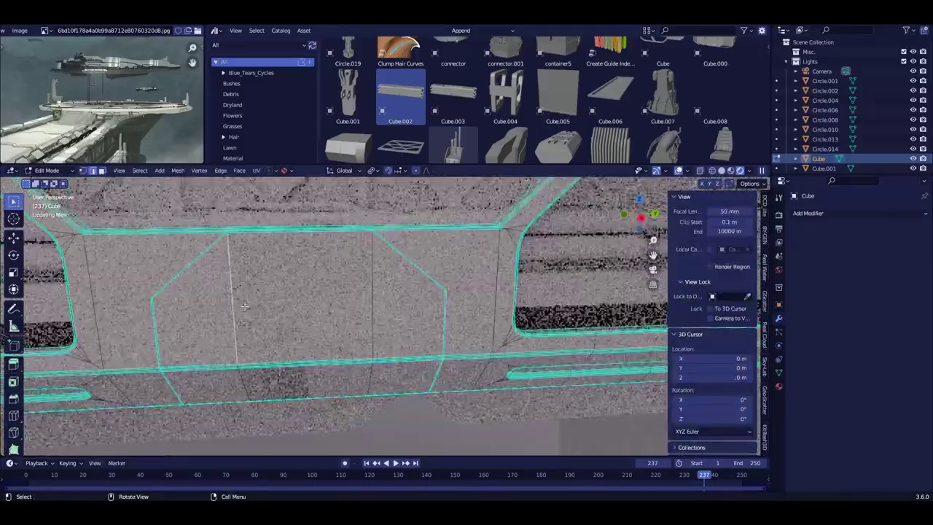
pyautogui.press('g')
pyautogui.press('g')
pyautogui.click(381, 301)
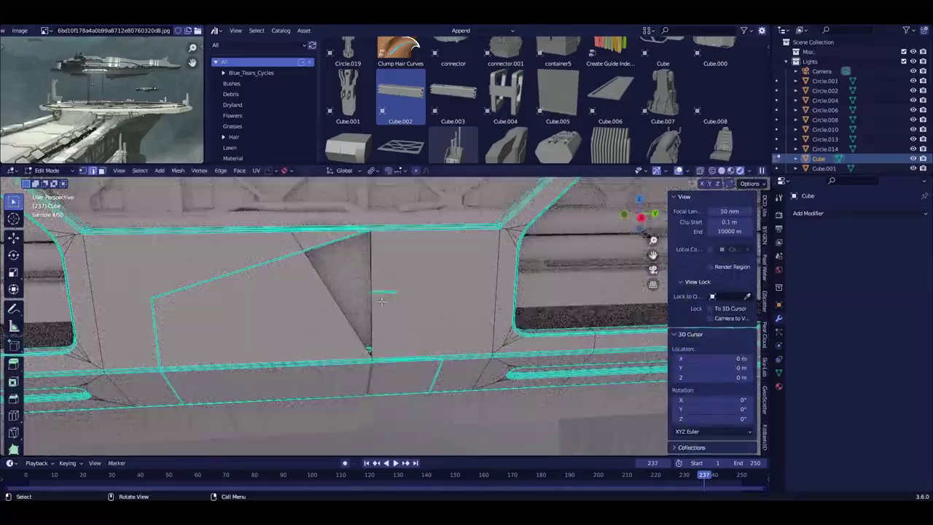
pyautogui.press('Tab')
# Step: Place the ribbed panel prop Cube.014 around the platform's support column
pyautogui.scroll(-5, 438, 328)
pyautogui.moveTo(438, 328)
pyautogui.mouseDown(button='middle')
pyautogui.moveTo(497, 359)
pyautogui.moveTo(504, 286)
pyautogui.mouseUp(button='middle')
pyautogui.scroll(3, 490, 357)
pyautogui.scroll(-2, 611, 110)
pyautogui.click(610, 113)
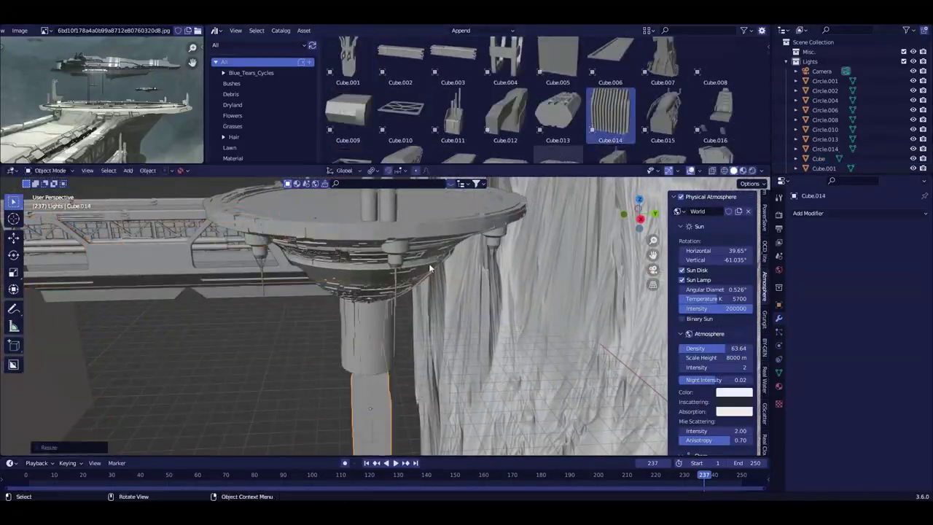
pyautogui.moveTo(429, 268); pyautogui.dragTo(400, 233, button='middle')
pyautogui.scroll(5, 429, 267)
pyautogui.press('KP_3')
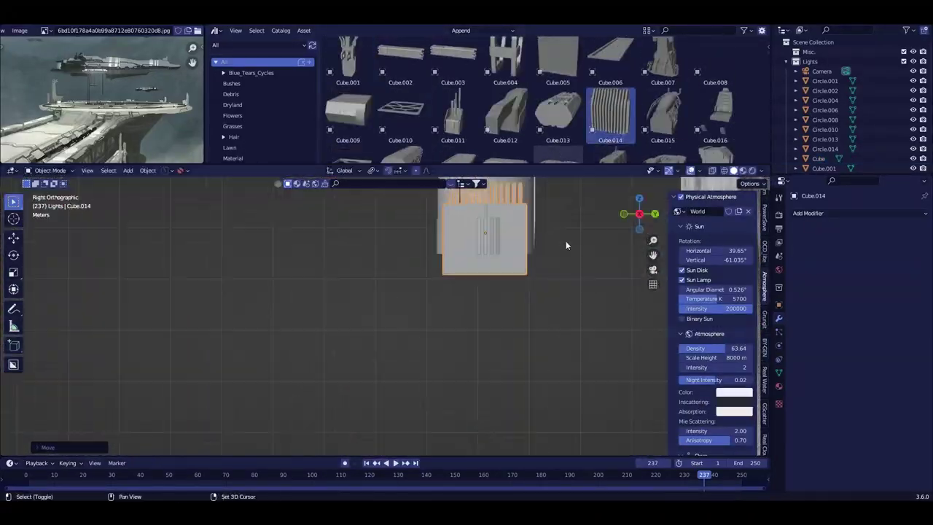
pyautogui.moveTo(566, 245); pyautogui.dragTo(427, 320, button='middle')
pyautogui.hotkey('shift', '`')
pyautogui.click(454, 300)
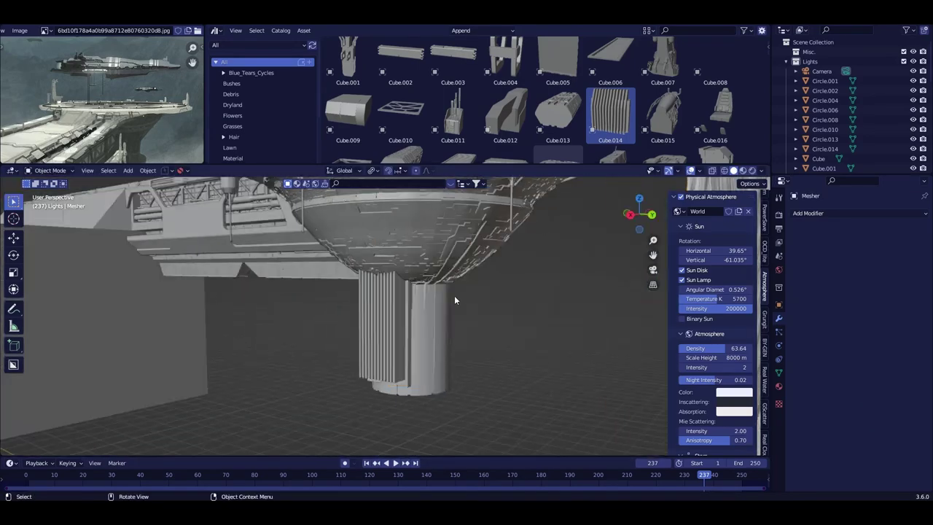
pyautogui.moveTo(493, 321)
pyautogui.mouseDown(button='middle')
pyautogui.moveTo(347, 310)
pyautogui.moveTo(427, 463)
pyautogui.mouseUp(button='middle')
# Step: Select the long walkway slab Cube.001 and subdivide its mesh
pyautogui.click(452, 227)
pyautogui.moveTo(453, 227)
pyautogui.mouseDown(button='middle')
pyautogui.moveTo(543, 186)
pyautogui.moveTo(349, 290)
pyautogui.mouseUp(button='middle')
pyautogui.press('Tab')
pyautogui.rightClick(420, 322)
pyautogui.click(420, 322)
# Step: Run Random Loop Extrude from the Random Flow pie on the subdivided Cube.001 slab
pyautogui.moveTo(396, 210); pyautogui.dragTo(392, 252, button='middle')
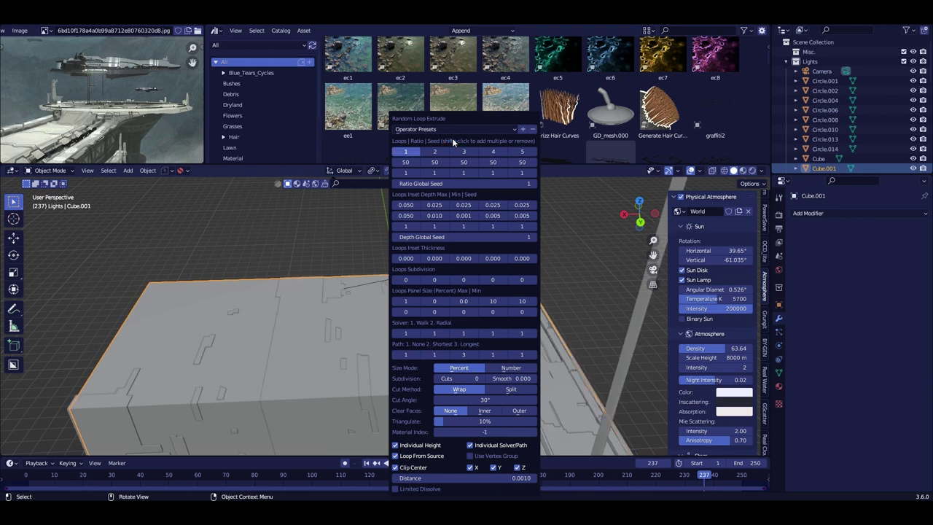
pyautogui.moveTo(452, 138)
pyautogui.mouseDown(button='middle')
pyautogui.moveTo(360, 273)
pyautogui.moveTo(361, 223)
pyautogui.moveTo(376, 269)
pyautogui.mouseUp(button='middle')
pyautogui.hotkey('shift', 'alt', 'f')
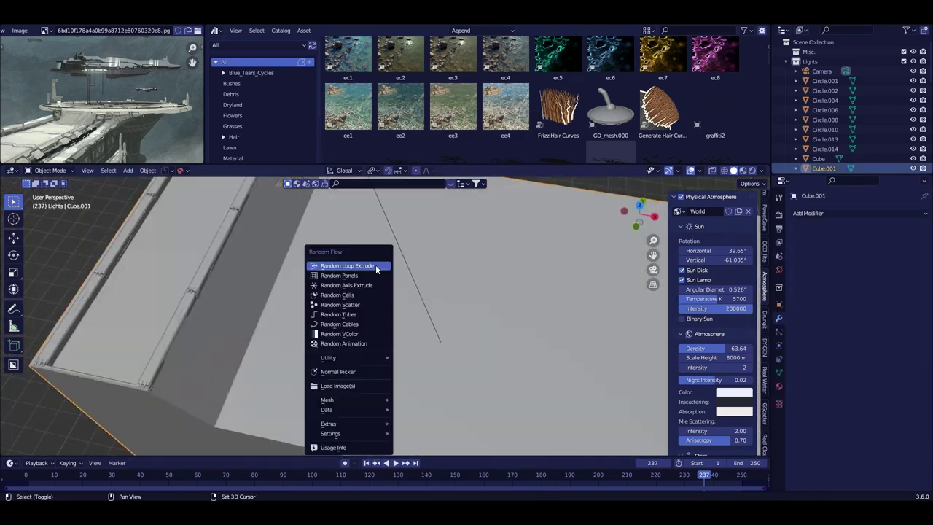
pyautogui.click(376, 267)
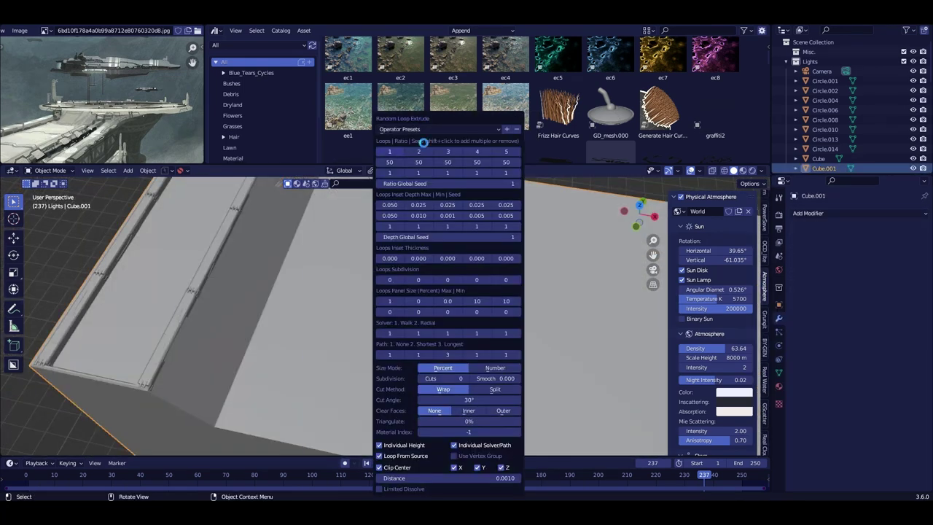
pyautogui.moveTo(424, 142)
pyautogui.mouseDown(button='middle')
pyautogui.moveTo(450, 248)
pyautogui.moveTo(405, 264)
pyautogui.moveTo(185, 221)
pyautogui.mouseUp(button='middle')
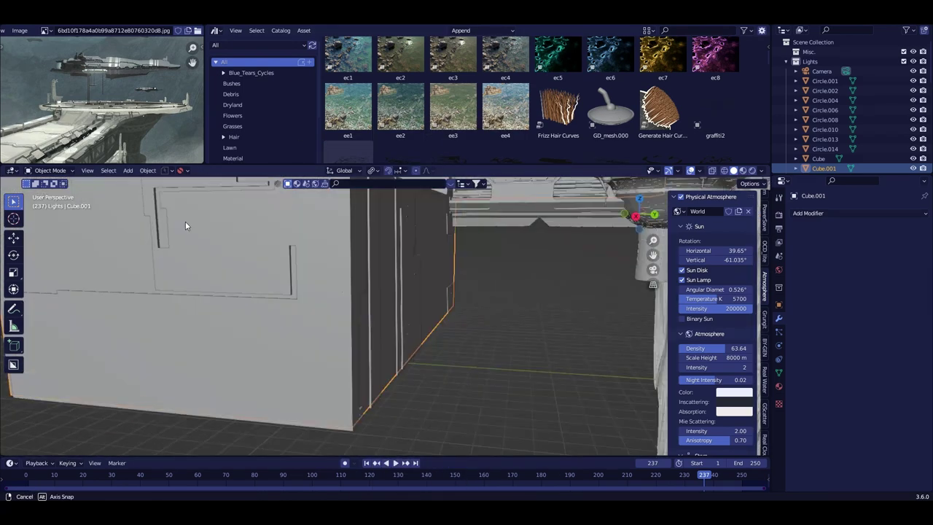
pyautogui.scroll(-3, 893, 106)
pyautogui.scroll(-5, 893, 106)
pyautogui.moveTo(514, 266); pyautogui.dragTo(454, 288, button='middle')
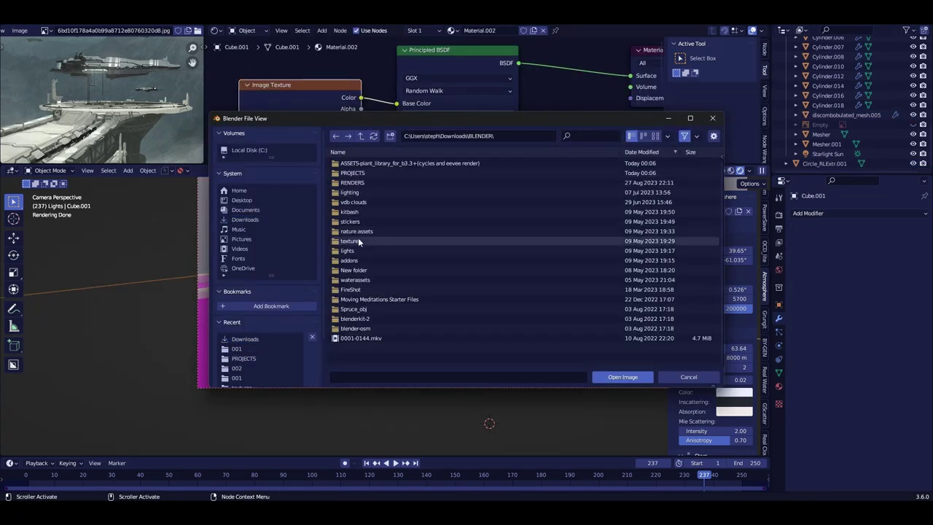
# Step: Load the seamless sci-fi PNG and wire its Color into Base Color and Displacement Height
pyautogui.doubleClick(350, 241)
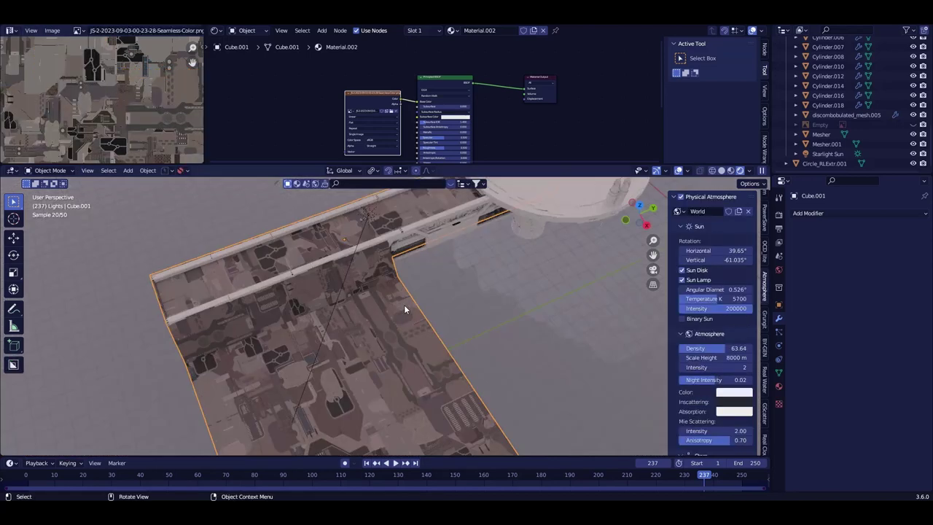
pyautogui.moveTo(453, 114); pyautogui.dragTo(531, 106)
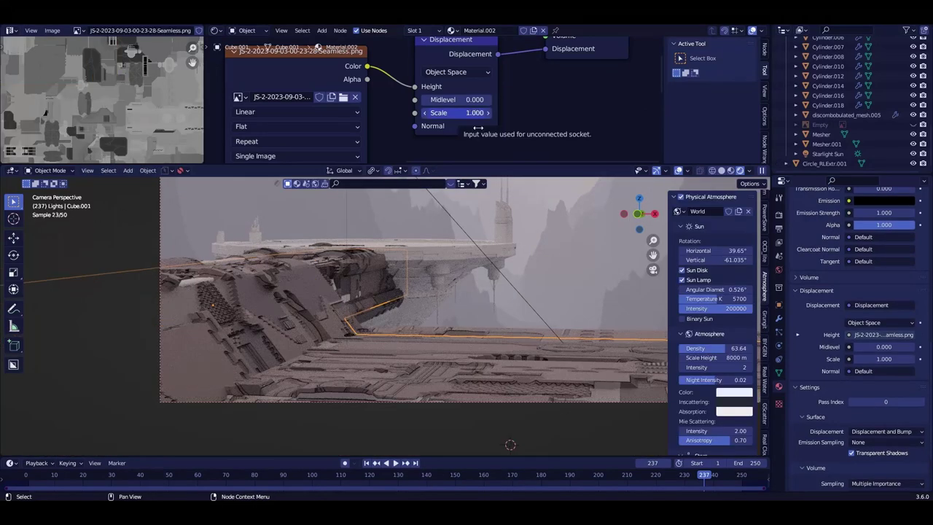
pyautogui.rightClick(450, 208)
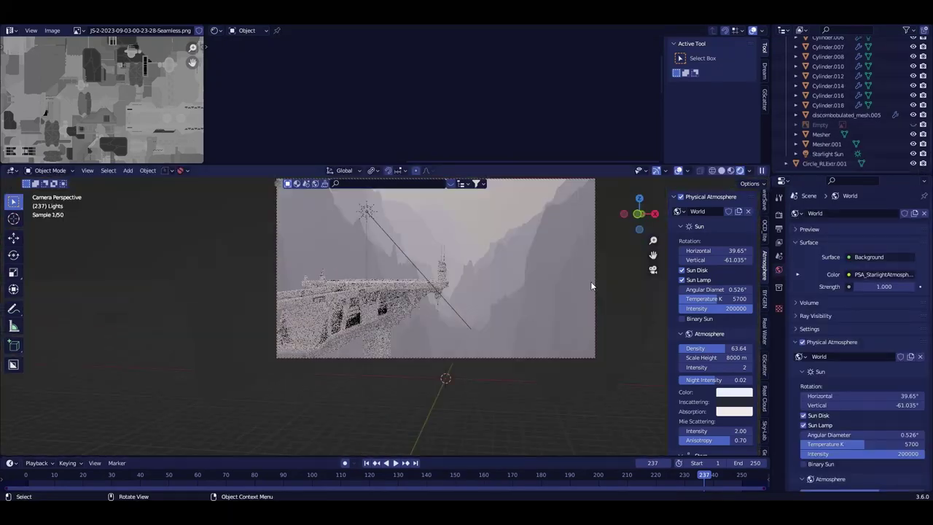
# Step: Move the scene camera, then select railing frame Cube.001 and enter Edit Mode
pyautogui.click(592, 287)
pyautogui.press('g')
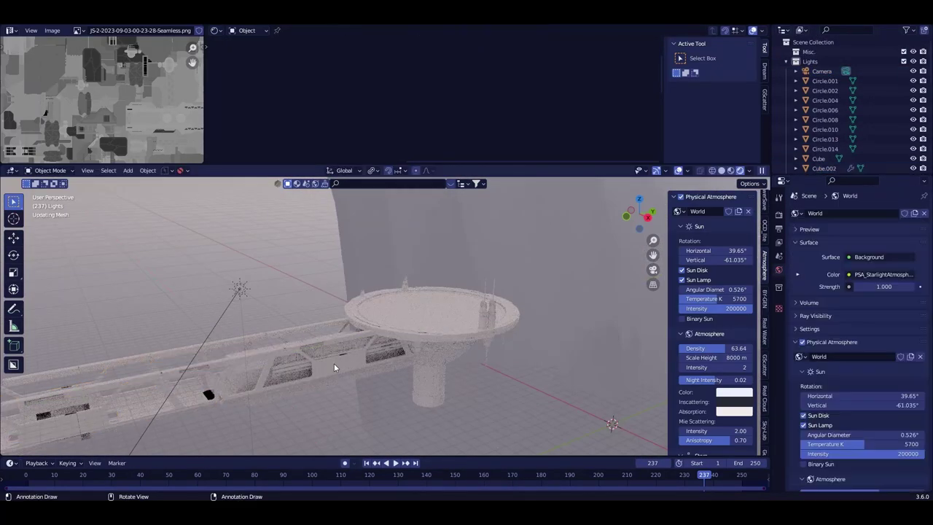
pyautogui.click(334, 368)
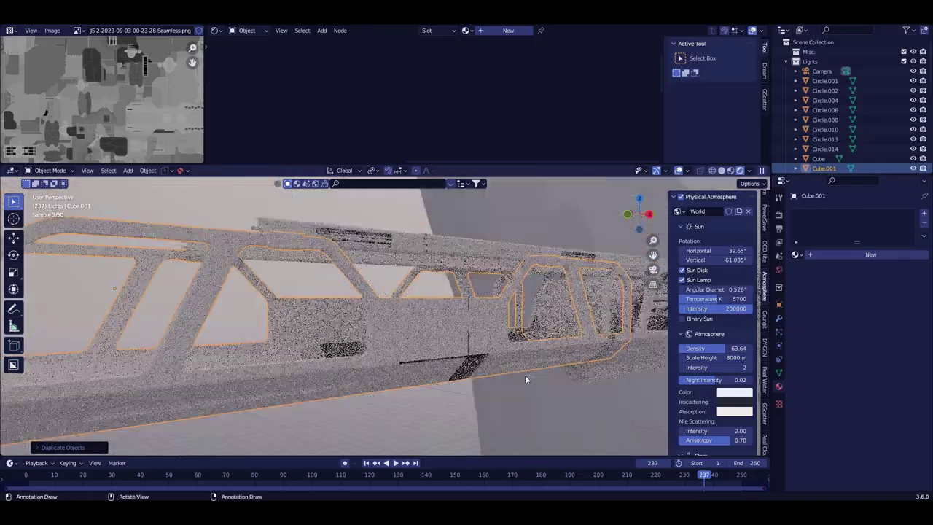
pyautogui.scroll(5, 520, 361)
pyautogui.press('Tab')
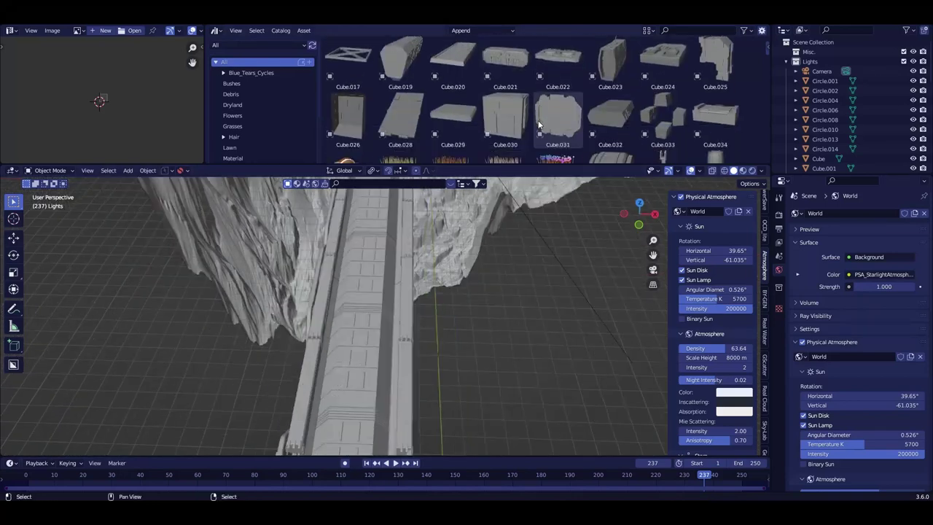
# Step: Select the newly added railing frame, start a Y-axis move, and cancel it
pyautogui.scroll(-3, 577, 108)
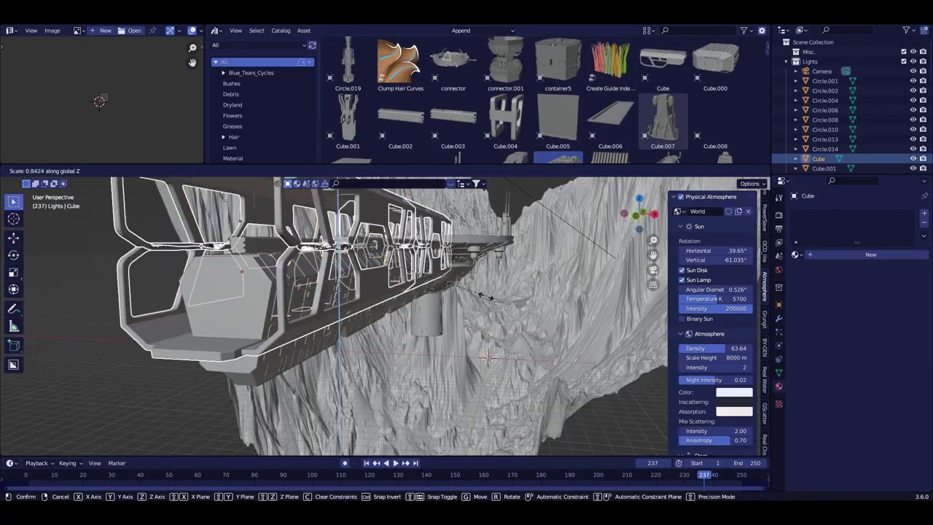
pyautogui.moveTo(365, 290)
pyautogui.mouseDown(button='middle')
pyautogui.moveTo(448, 283)
pyautogui.moveTo(412, 325)
pyautogui.moveTo(500, 301)
pyautogui.moveTo(439, 223)
pyautogui.mouseUp(button='middle')
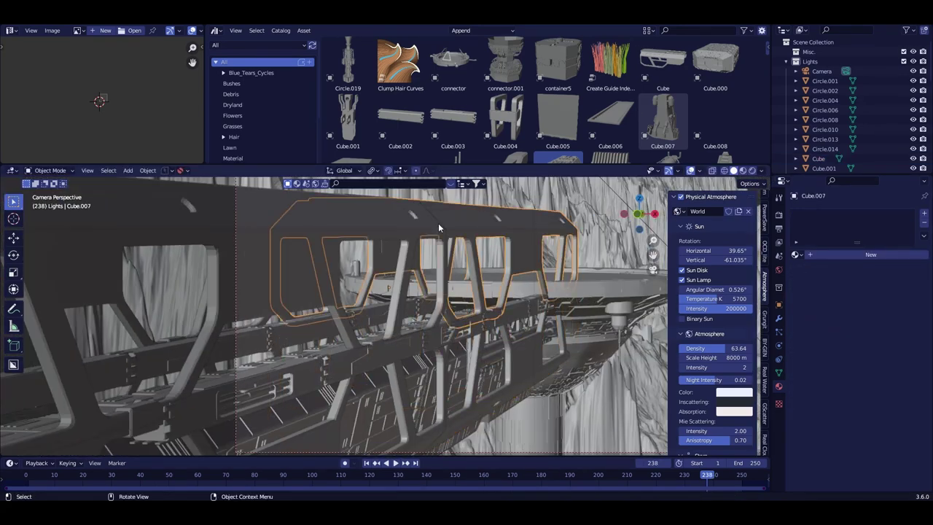
pyautogui.scroll(-3, 525, 128)
pyautogui.scroll(-2, 525, 129)
pyautogui.click(386, 288)
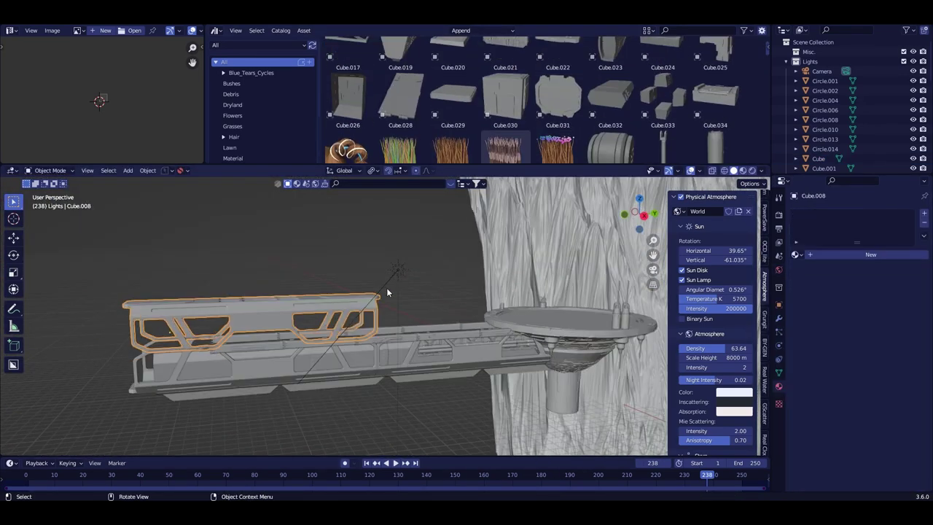
pyautogui.press('KP_0')
pyautogui.press('g')
pyautogui.press('y')
pyautogui.rightClick(592, 309)
pyautogui.moveTo(436, 324)
pyautogui.mouseDown(button='middle')
pyautogui.moveTo(394, 332)
pyautogui.moveTo(398, 255)
pyautogui.moveTo(457, 254)
pyautogui.moveTo(371, 248)
pyautogui.moveTo(316, 294)
pyautogui.mouseUp(button='middle')
# Step: Drop a kitbash piece onto the walkway, then delete the unwanted piece
pyautogui.moveTo(715, 72); pyautogui.dragTo(434, 330)
pyautogui.scroll(3, 433, 329)
pyautogui.moveTo(434, 329)
pyautogui.mouseDown(button='middle')
pyautogui.moveTo(495, 331)
pyautogui.moveTo(438, 219)
pyautogui.mouseUp(button='middle')
pyautogui.press('Delete')
pyautogui.scroll(2, 433, 89)
pyautogui.scroll(-3, 434, 90)
# Step: Place the grated floor panel Cube.007 from the library along the walkway on X
pyautogui.click(453, 91)
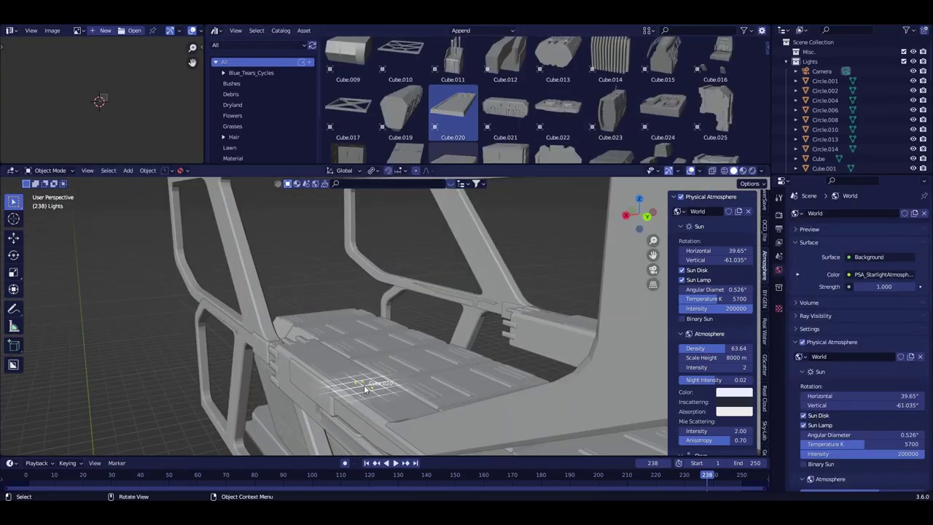
pyautogui.moveTo(365, 385)
pyautogui.mouseDown(button='middle')
pyautogui.moveTo(284, 265)
pyautogui.moveTo(437, 218)
pyautogui.mouseUp(button='middle')
pyautogui.scroll(2, 619, 89)
pyautogui.moveTo(610, 73); pyautogui.dragTo(596, 258)
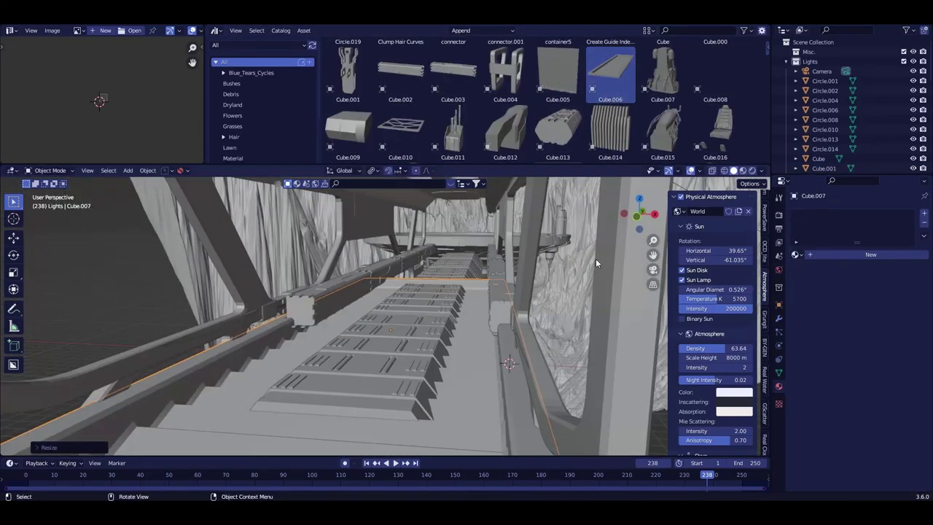
pyautogui.press('g')
pyautogui.press('x')
pyautogui.click(495, 345)
pyautogui.click(779, 318)
pyautogui.click(822, 212)
# Step: Give the floor panel an Array modifier with count 9 and stretch it along Y
pyautogui.click(729, 239)
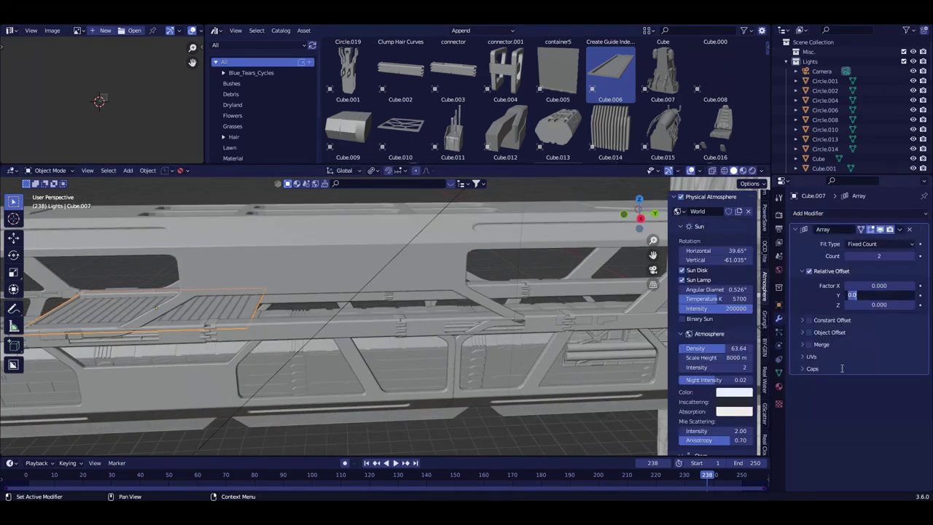
pyautogui.moveTo(543, 291); pyautogui.dragTo(426, 309, button='middle')
pyautogui.press('s')
pyautogui.press('y')
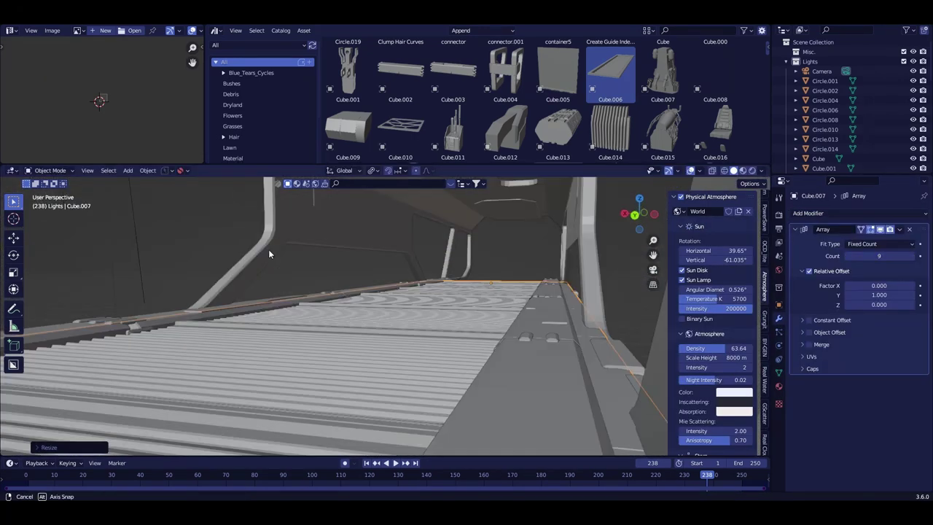
pyautogui.moveTo(268, 249); pyautogui.dragTo(505, 217, button='middle')
pyautogui.scroll(-3, 514, 109)
pyautogui.scroll(-2, 616, 82)
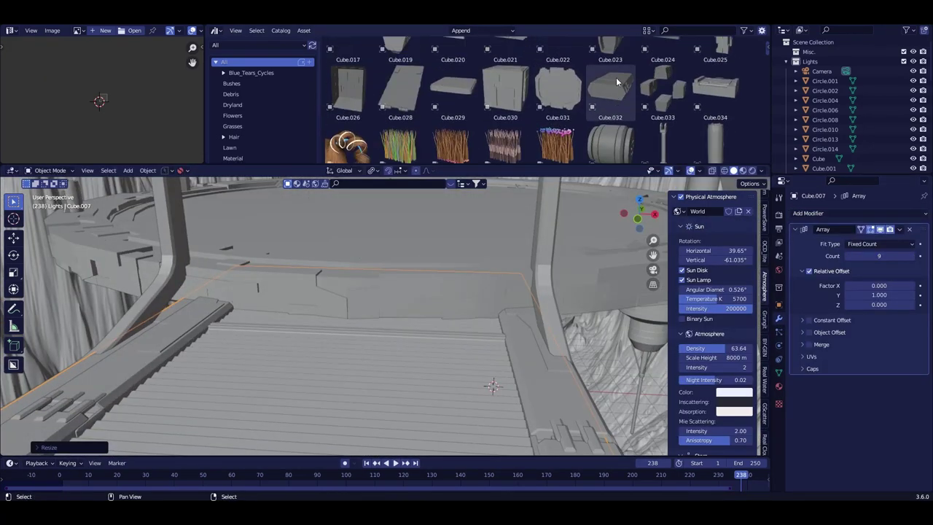
pyautogui.scroll(1, 616, 83)
# Step: Drag in another panel piece, then undo its placement
pyautogui.moveTo(400, 106); pyautogui.dragTo(381, 225)
pyautogui.moveTo(142, 319); pyautogui.dragTo(393, 290, button='middle')
pyautogui.press('Escape')
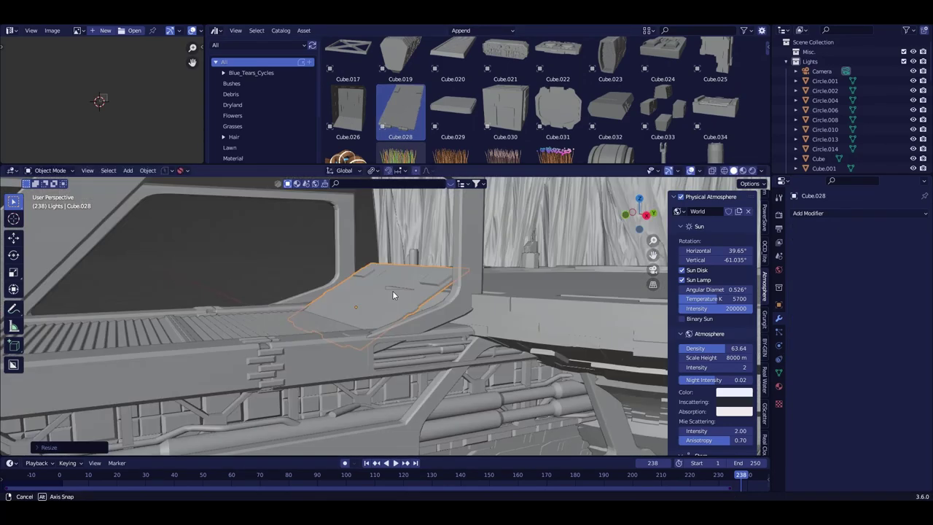
pyautogui.hotkey('ctrl', 'z')
pyautogui.scroll(3, 480, 98)
pyautogui.scroll(-3, 480, 98)
# Step: Add a side-panel kitbash piece, rotate it 90°, and stretch it along the walkway's X axis
pyautogui.moveTo(348, 109); pyautogui.dragTo(375, 291)
pyautogui.press('g')
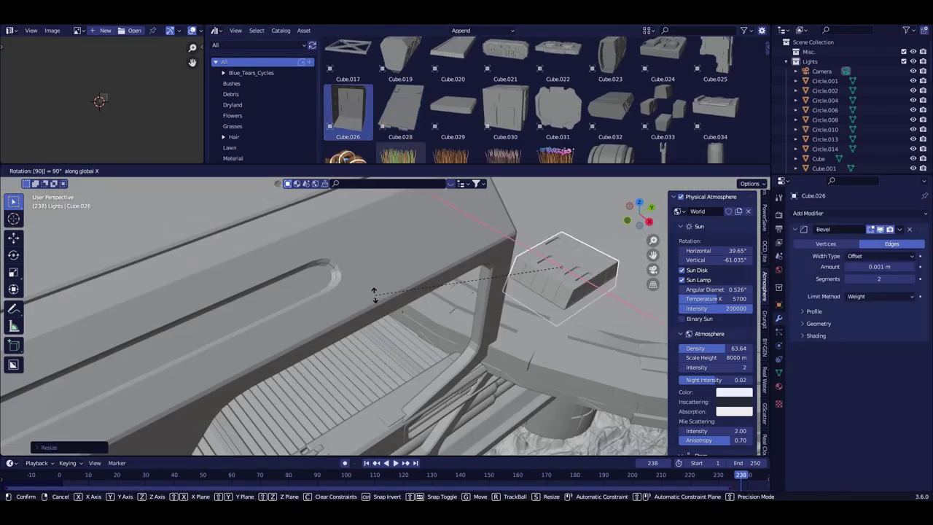
pyautogui.click(419, 294)
pyautogui.moveTo(419, 294)
pyautogui.mouseDown(button='middle')
pyautogui.moveTo(519, 281)
pyautogui.moveTo(587, 239)
pyautogui.mouseUp(button='middle')
pyautogui.press('g')
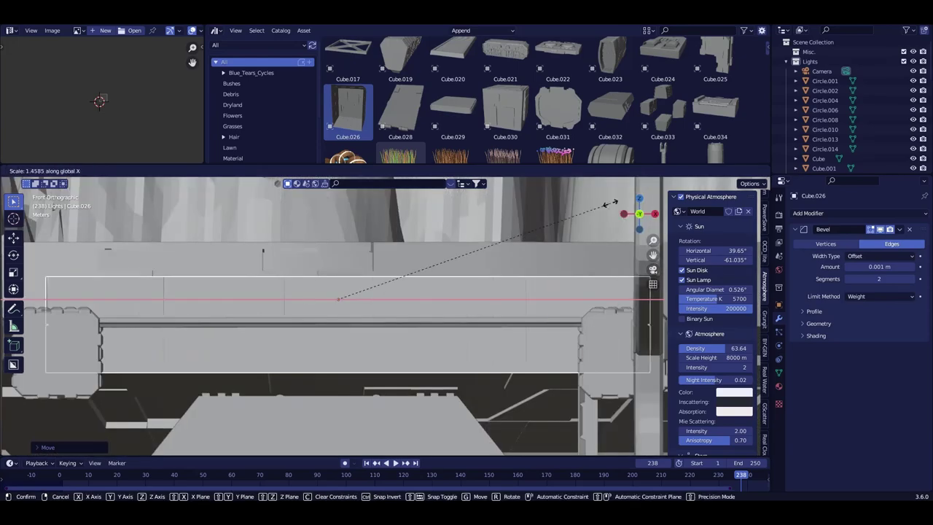
pyautogui.click(374, 312)
pyautogui.moveTo(373, 312)
pyautogui.mouseDown(button='middle')
pyautogui.moveTo(356, 327)
pyautogui.moveTo(430, 360)
pyautogui.moveTo(431, 313)
pyautogui.mouseUp(button='middle')
# Step: Widen railing frame Cube.008 along X in front view and duplicate it in place
pyautogui.click(356, 327)
pyautogui.press('KP_0')
pyautogui.click(415, 252)
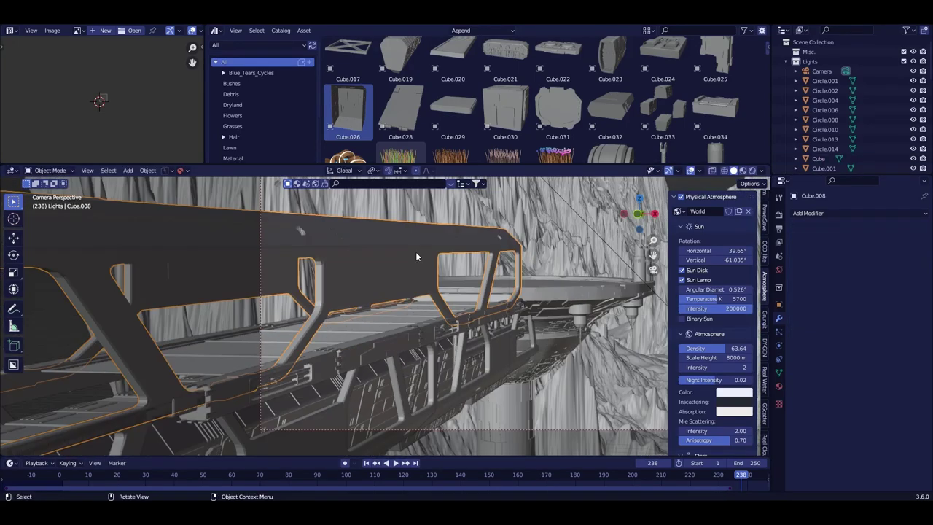
pyautogui.press('s')
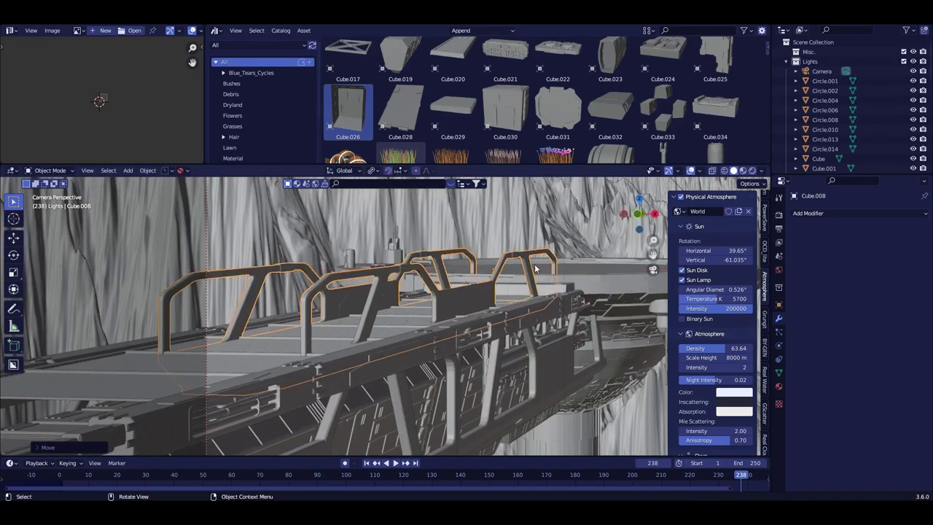
pyautogui.moveTo(535, 269); pyautogui.dragTo(535, 250, button='middle')
pyautogui.press('KP_1')
pyautogui.press('s')
pyautogui.press('x')
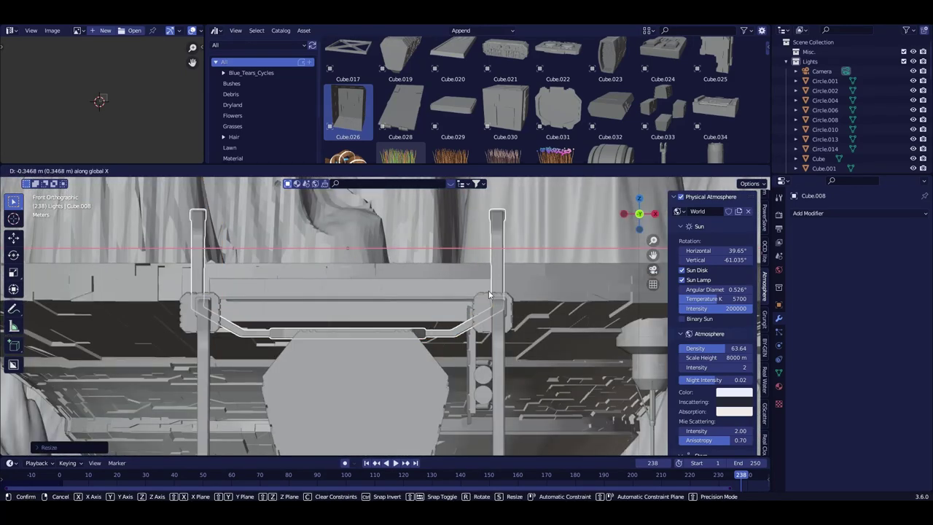
pyautogui.click(488, 294)
pyautogui.moveTo(489, 295)
pyautogui.mouseDown(button='middle')
pyautogui.moveTo(376, 239)
pyautogui.moveTo(291, 287)
pyautogui.mouseUp(button='middle')
pyautogui.hotkey('shift', 'd')
pyautogui.rightClick(473, 275)
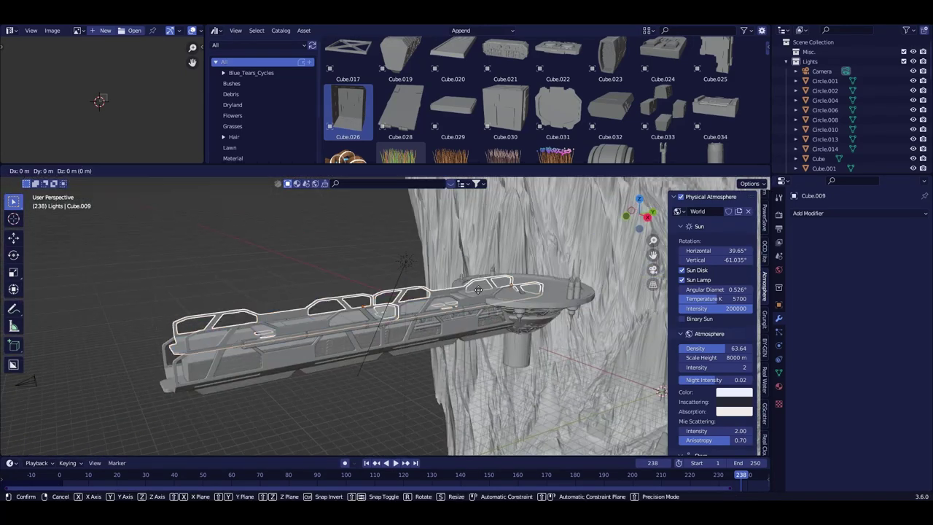
pyautogui.press('KP_0')
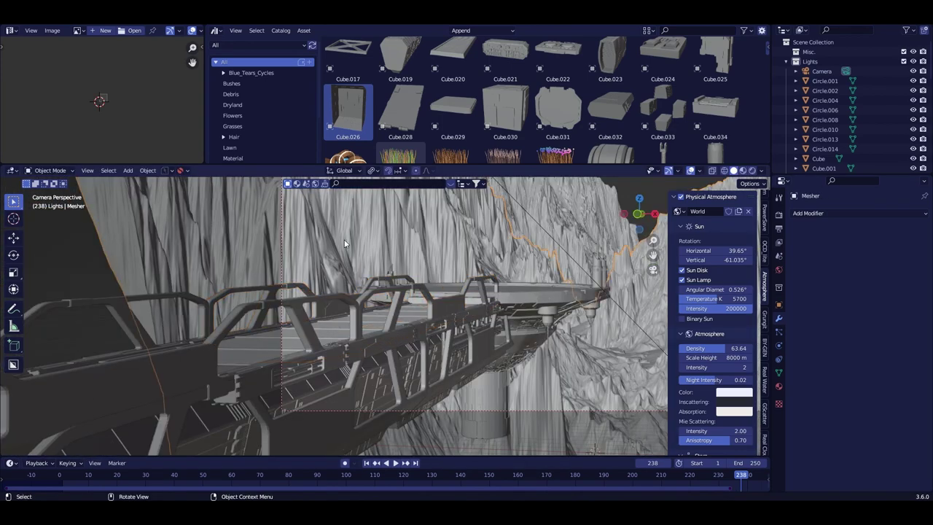
# Step: Delete a stray railing piece and switch the viewport to rendered shading
pyautogui.moveTo(344, 239); pyautogui.dragTo(396, 298, button='middle')
pyautogui.click(394, 275)
pyautogui.scroll(2, 394, 275)
pyautogui.press('Delete')
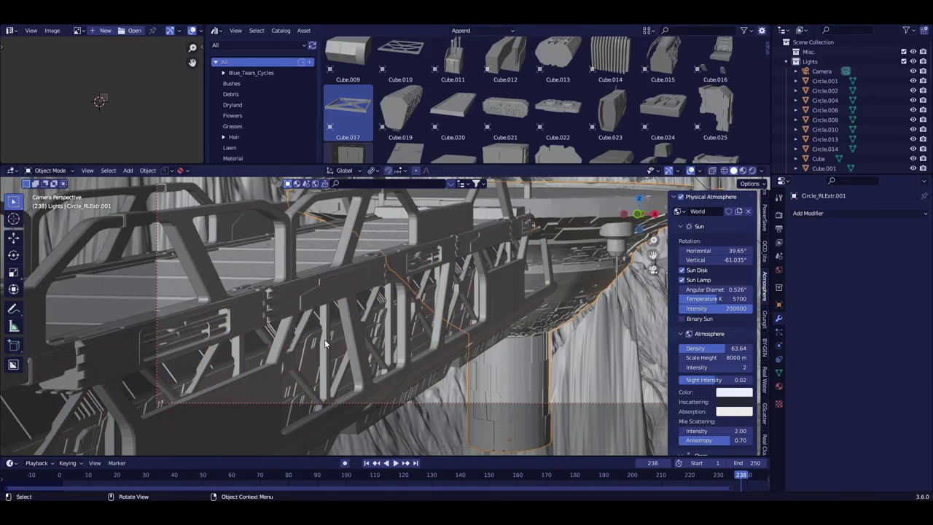
pyautogui.click(369, 318)
pyautogui.scroll(1, 569, 95)
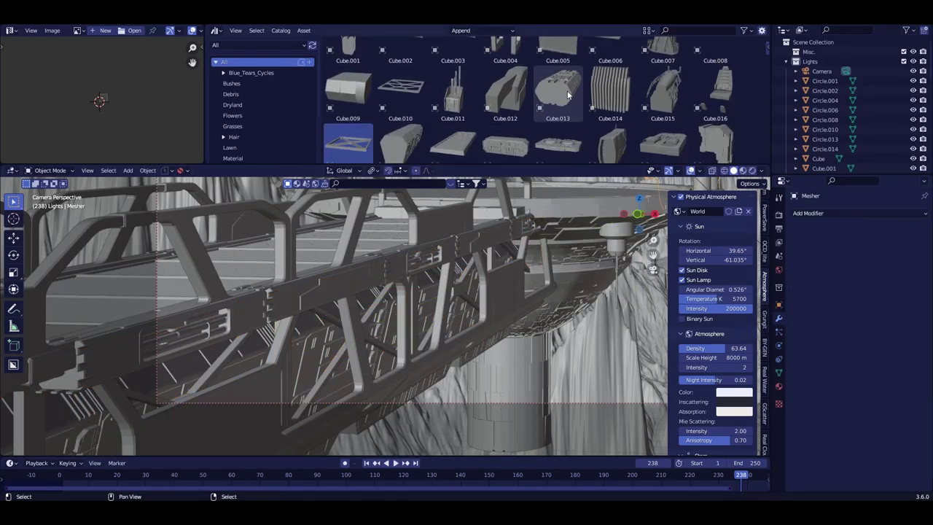
pyautogui.click(753, 171)
# Step: Delete selected faces from railing frame Cube.009 and move geometry along Z
pyautogui.press('Tab')
pyautogui.rightClick(453, 211)
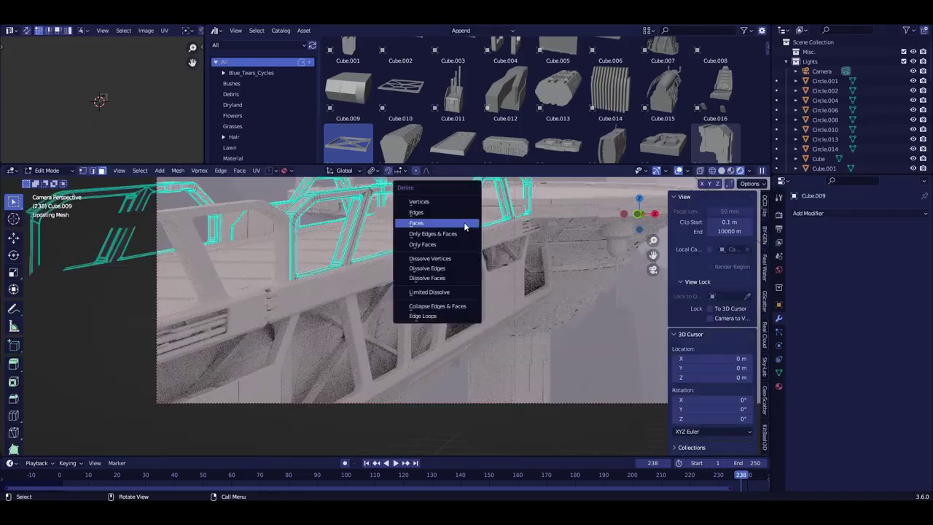
pyautogui.moveTo(453, 211)
pyautogui.mouseDown(button='middle')
pyautogui.moveTo(207, 261)
pyautogui.moveTo(374, 251)
pyautogui.mouseUp(button='middle')
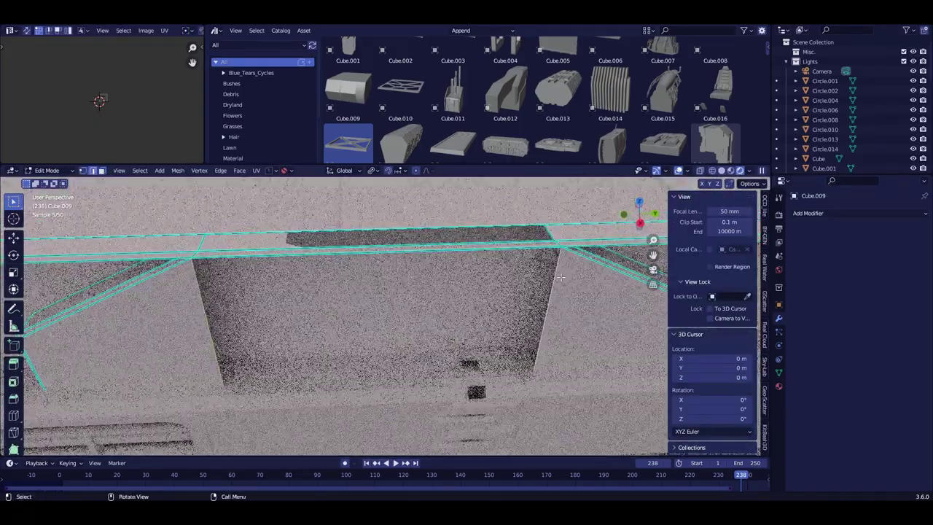
pyautogui.click(524, 255)
pyautogui.moveTo(524, 255); pyautogui.dragTo(305, 305, button='middle')
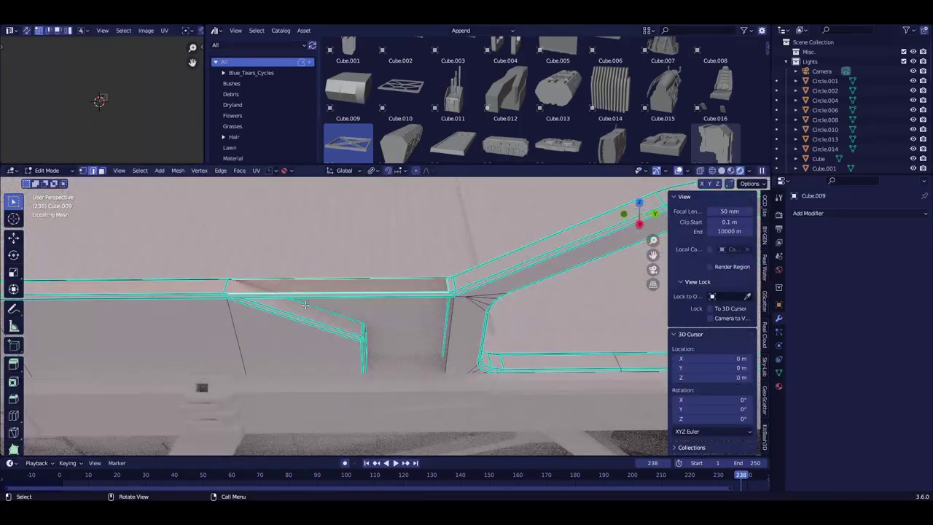
pyautogui.moveTo(333, 333)
pyautogui.mouseDown(button='middle')
pyautogui.moveTo(317, 265)
pyautogui.moveTo(369, 311)
pyautogui.mouseUp(button='middle')
pyautogui.scroll(3, 321, 314)
pyautogui.press('Tab')
pyautogui.press('Tab')
pyautogui.scroll(3, 407, 288)
pyautogui.press('g')
pyautogui.press('z')
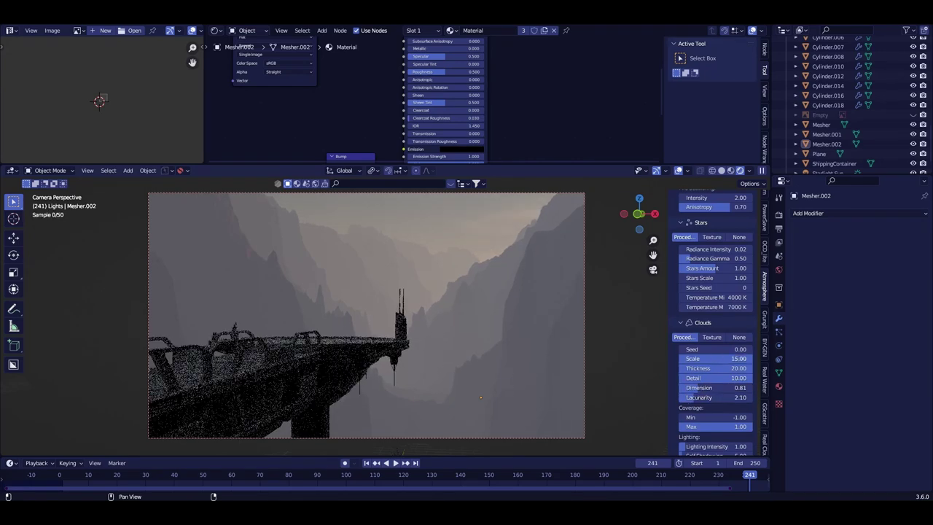
# Step: Render the camera shot with F12, then run Random Loop Extrude on railing Cube.009
pyautogui.press('F12')
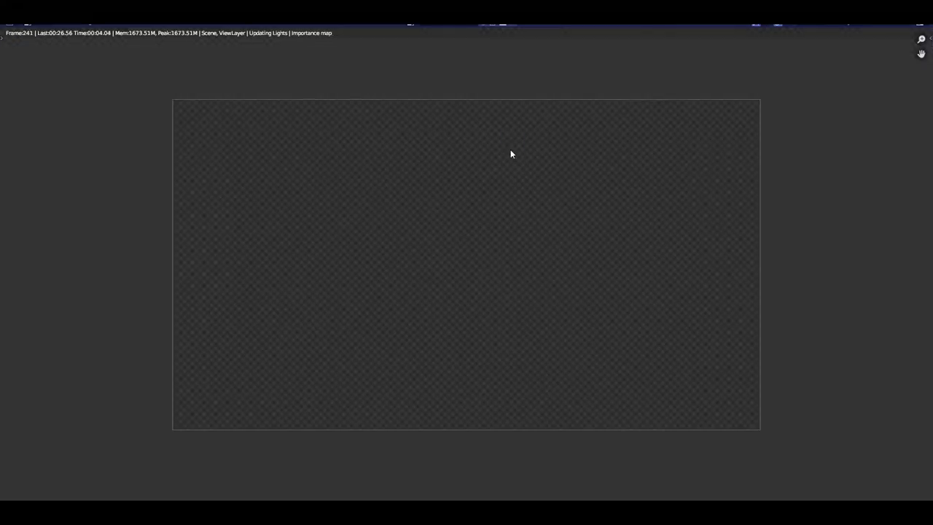
pyautogui.press('q')
pyautogui.press('Escape')
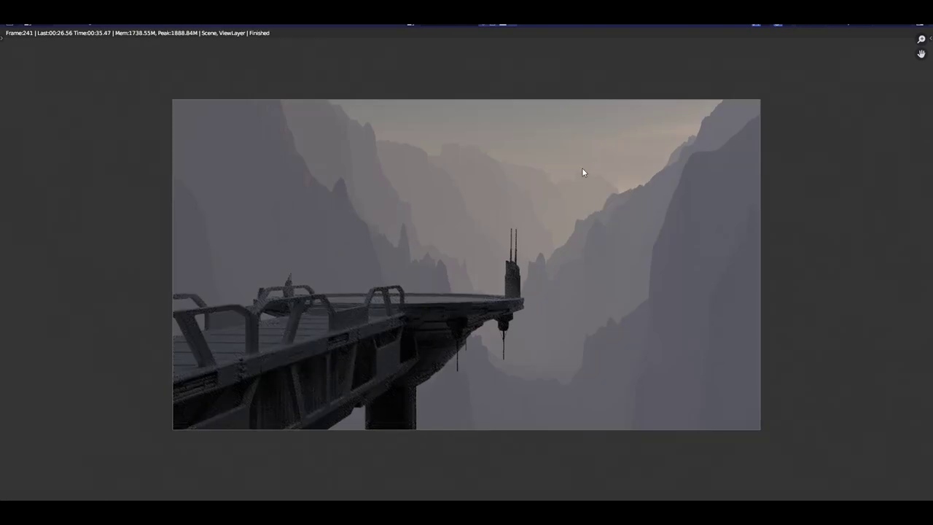
pyautogui.press('Escape')
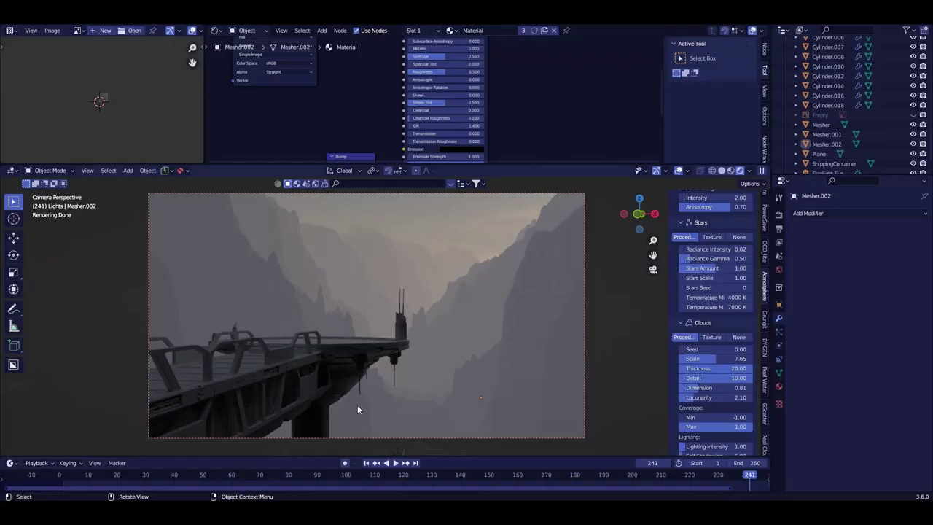
pyautogui.press('F9')
pyautogui.moveTo(489, 118); pyautogui.dragTo(588, 116)
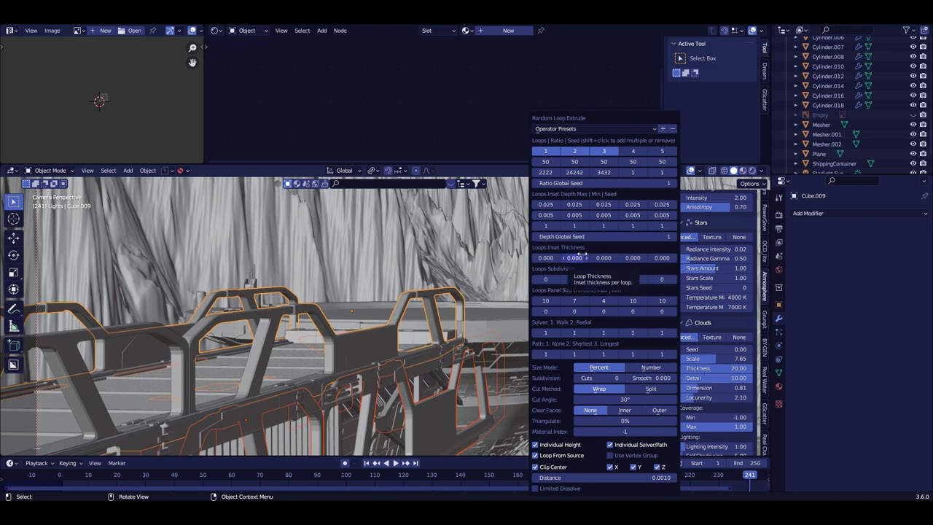
# Step: Random Loop Extrude Cube and Cube.006 with loop seed 6565, then shade them flat
pyautogui.moveTo(524, 283); pyautogui.dragTo(568, 261, button='middle')
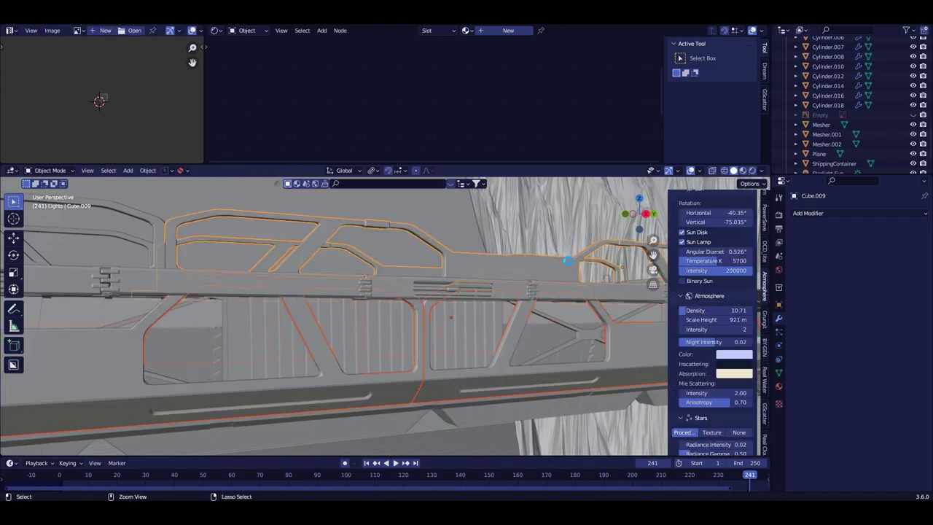
pyautogui.hotkey('ctrl', 'z')
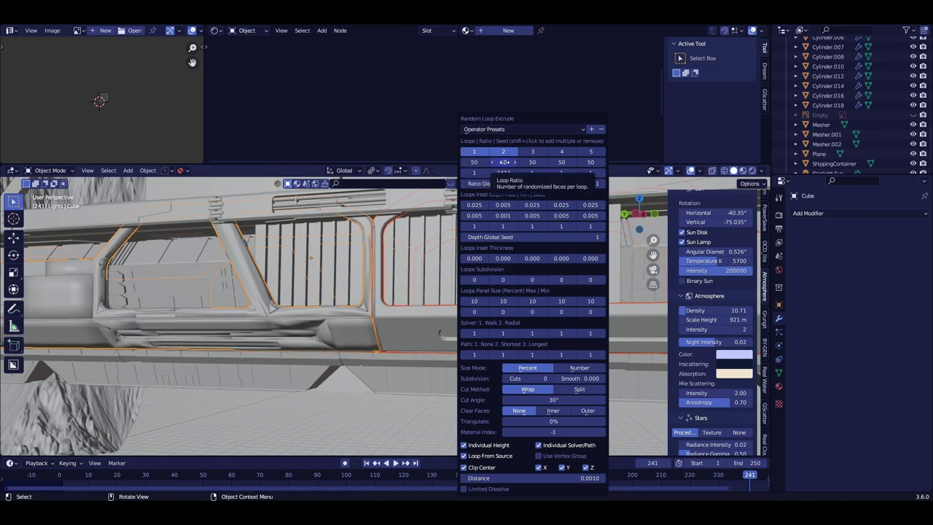
pyautogui.rightClick(319, 338)
pyautogui.moveTo(290, 310)
pyautogui.mouseDown(button='middle')
pyautogui.moveTo(295, 320)
pyautogui.moveTo(550, 273)
pyautogui.moveTo(400, 343)
pyautogui.moveTo(510, 365)
pyautogui.moveTo(409, 388)
pyautogui.moveTo(323, 383)
pyautogui.mouseUp(button='middle')
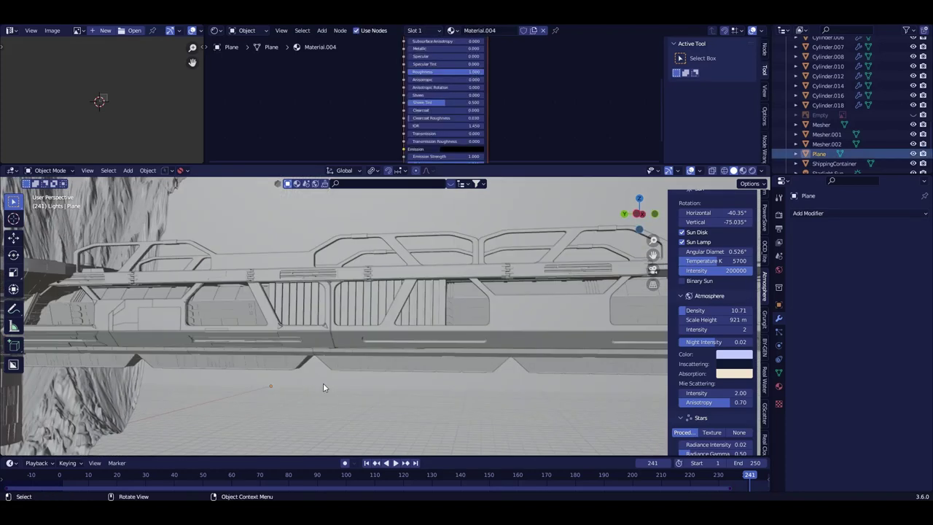
pyautogui.hotkey('ctrl', 'z')
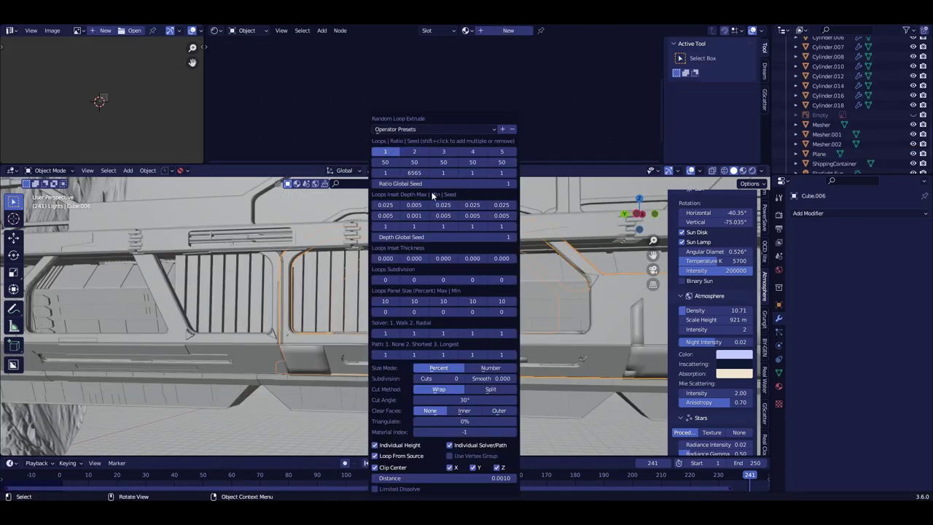
pyautogui.keyDown('shift'); pyautogui.click(413, 151); pyautogui.keyUp('shift')
pyautogui.click(371, 324)
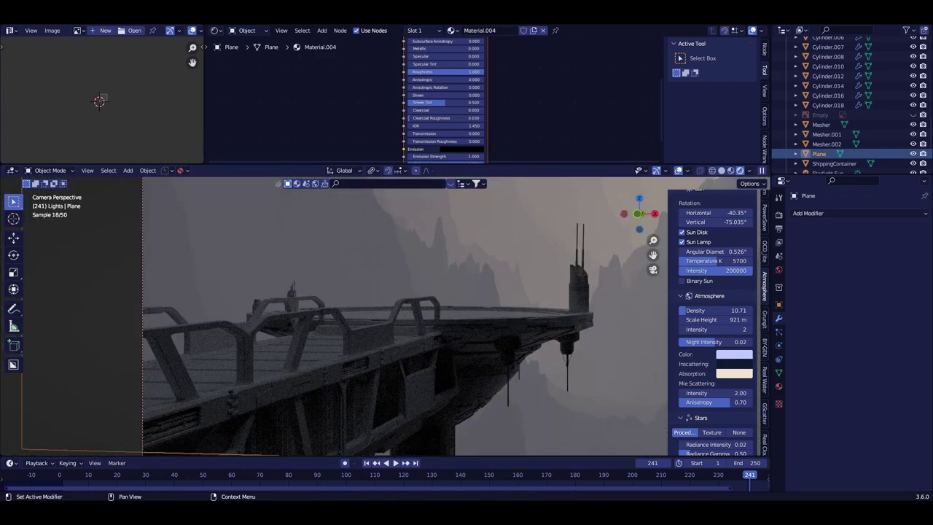
# Step: Add a 100000 W area light and position it angled down toward the pad
pyautogui.moveTo(437, 343); pyautogui.dragTo(490, 347, button='middle')
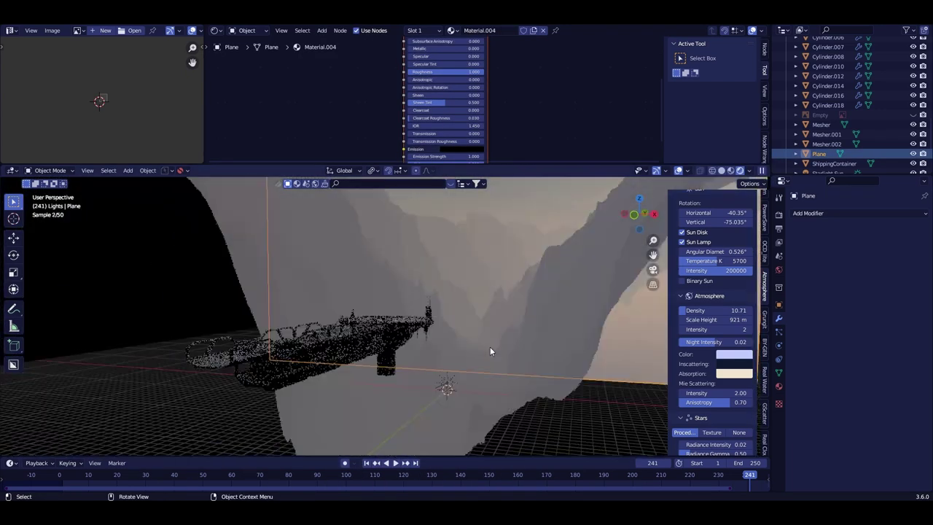
pyautogui.hotkey('shift', 'a')
pyautogui.click(605, 381)
pyautogui.press('g')
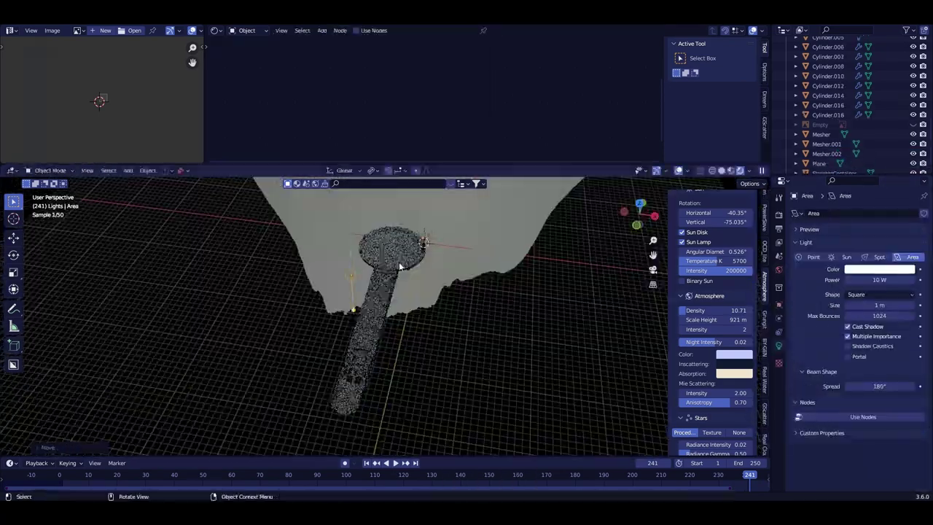
pyautogui.moveTo(432, 339); pyautogui.dragTo(322, 326, button='middle')
pyautogui.press('g')
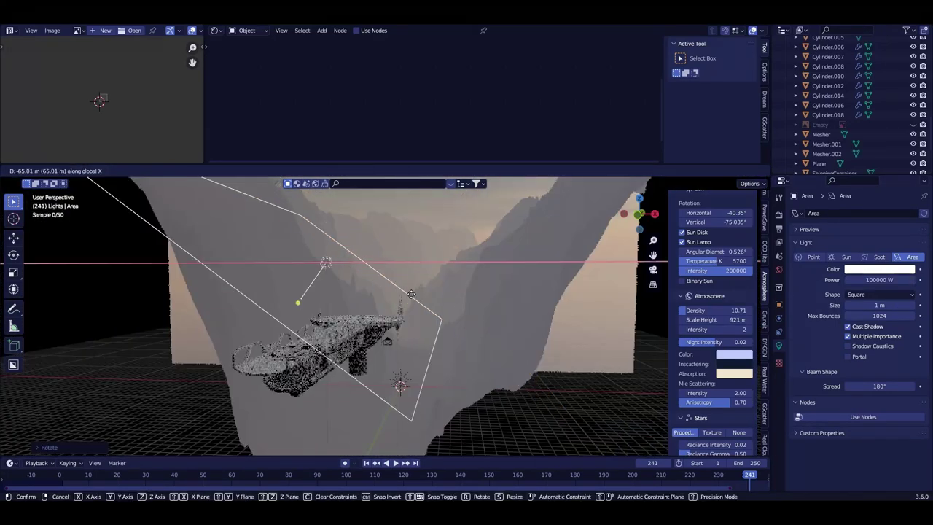
pyautogui.click(398, 224)
pyautogui.press('KP_0')
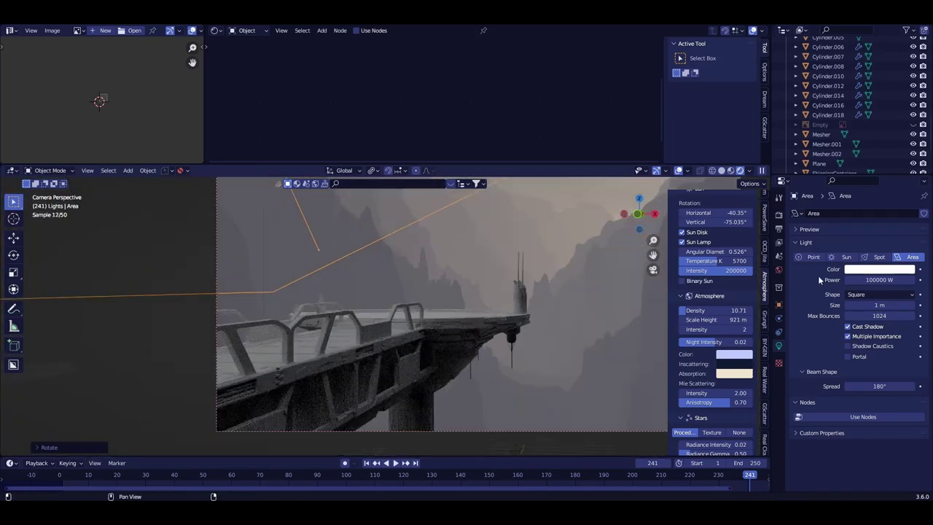
pyautogui.press('g')
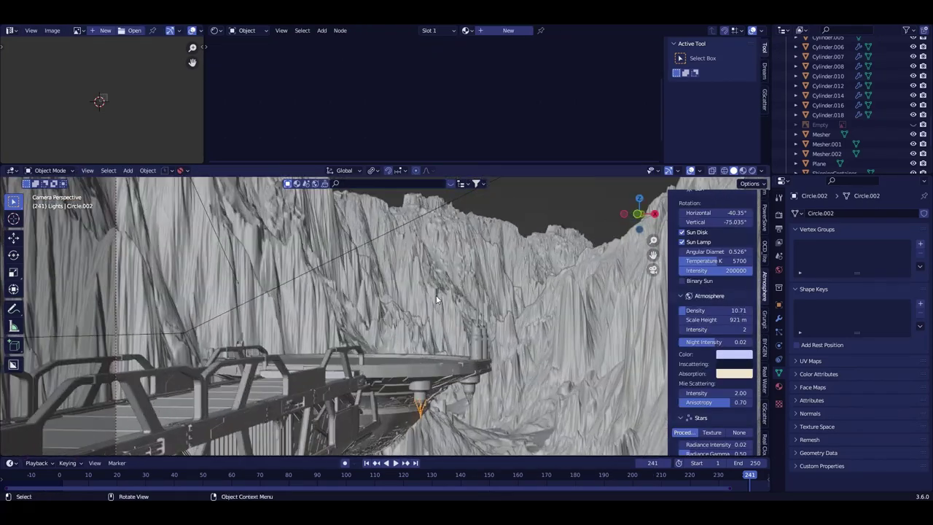
# Step: Place the antenna3 prop from the Asset Browser onto the landing pad
pyautogui.keyDown('shift'); pyautogui.moveTo(438, 299); pyautogui.dragTo(421, 293, button='middle'); pyautogui.keyUp('shift')
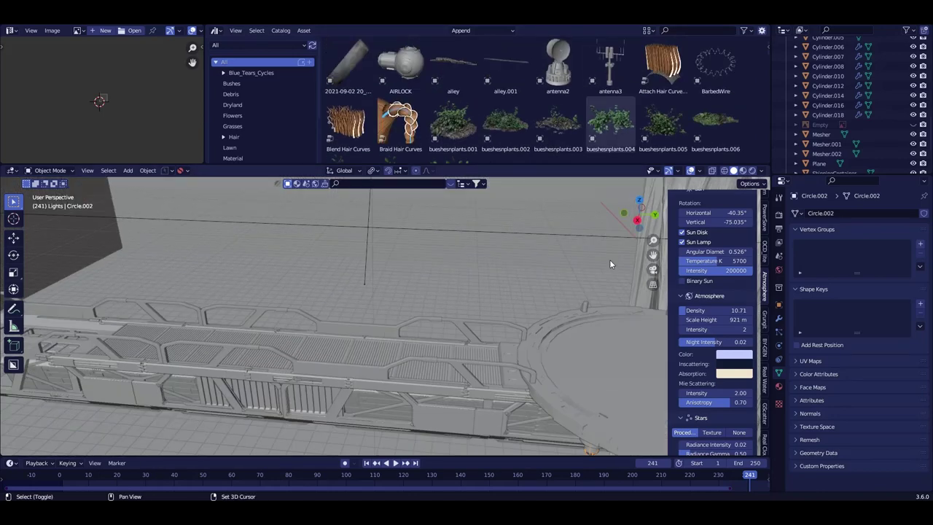
pyautogui.moveTo(388, 329); pyautogui.dragTo(390, 328)
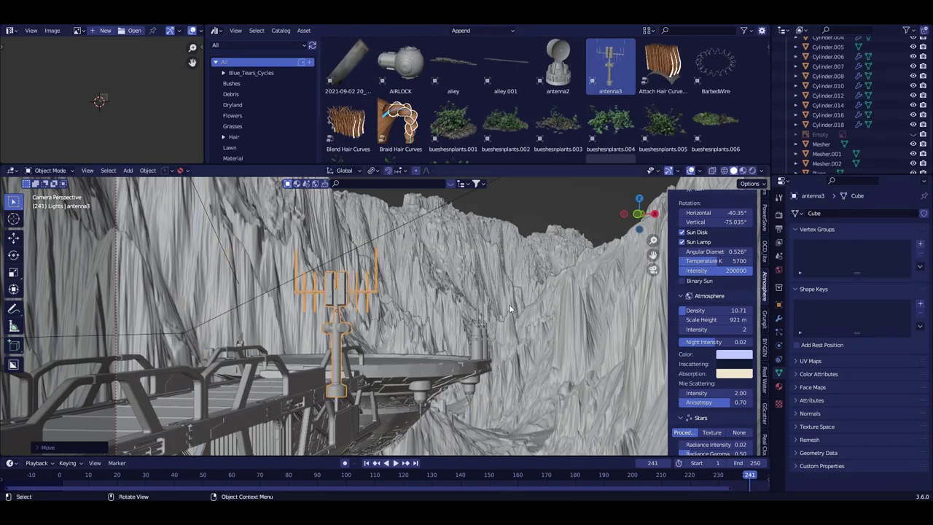
pyautogui.scroll(-3, 551, 109)
pyautogui.scroll(-3, 551, 109)
pyautogui.scroll(-3, 562, 108)
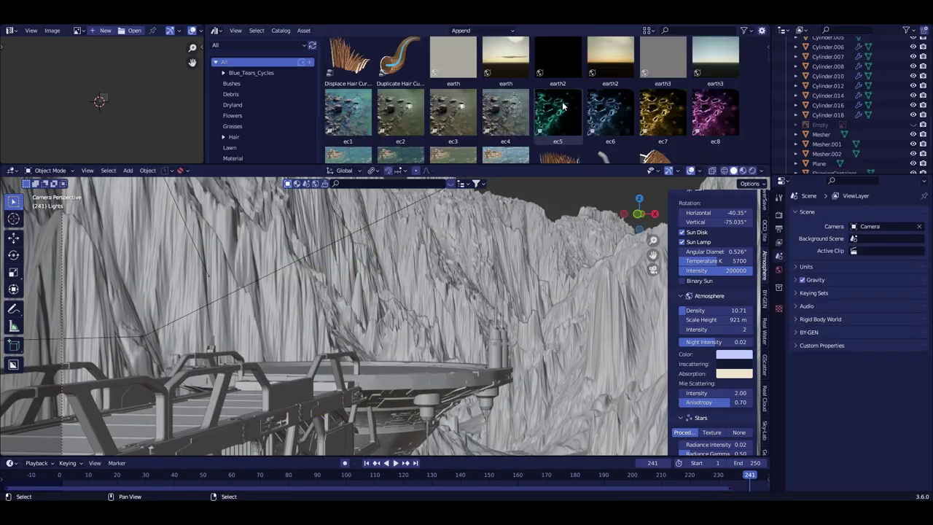
# Step: Discard antenna3 and bring up the underside bowl's Material.003 node setup
pyautogui.moveTo(771, 113); pyautogui.dragTo(780, 153)
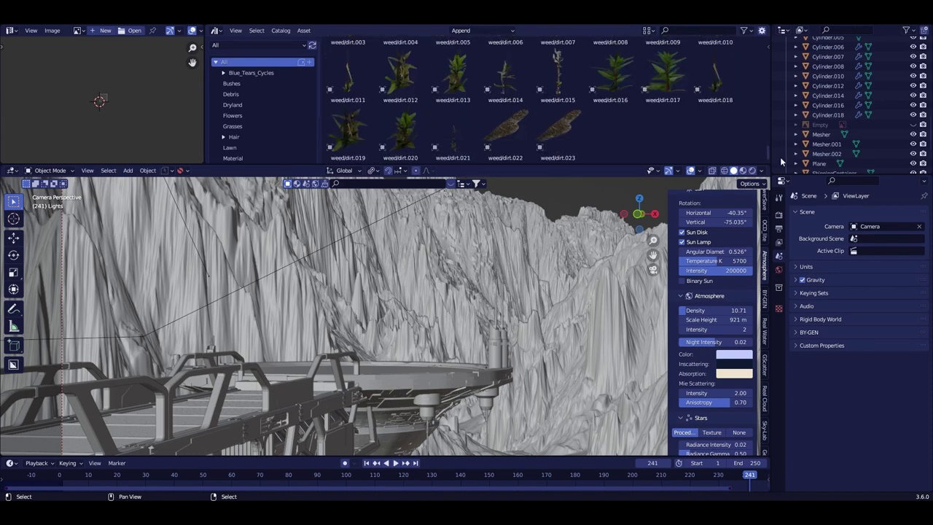
pyautogui.scroll(2, 755, 157)
pyautogui.scroll(5, 673, 143)
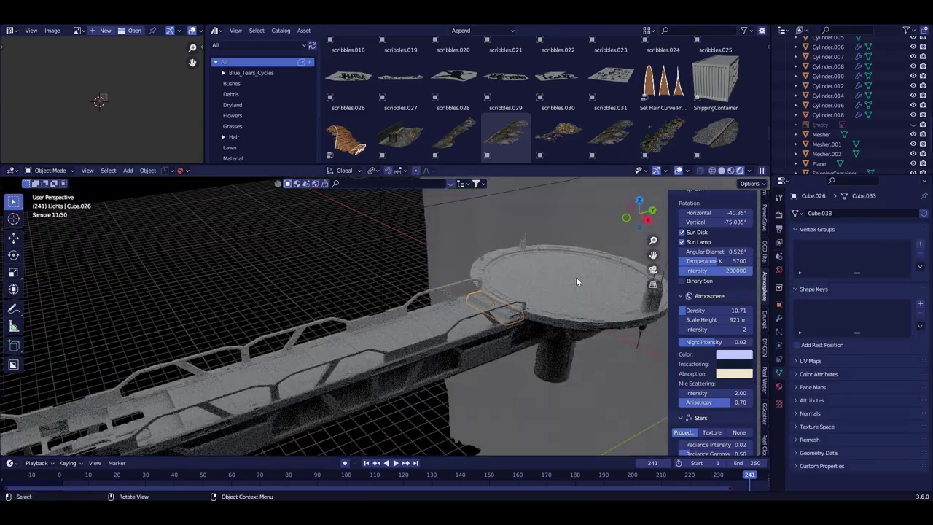
pyautogui.moveTo(622, 249); pyautogui.dragTo(560, 360, button='middle')
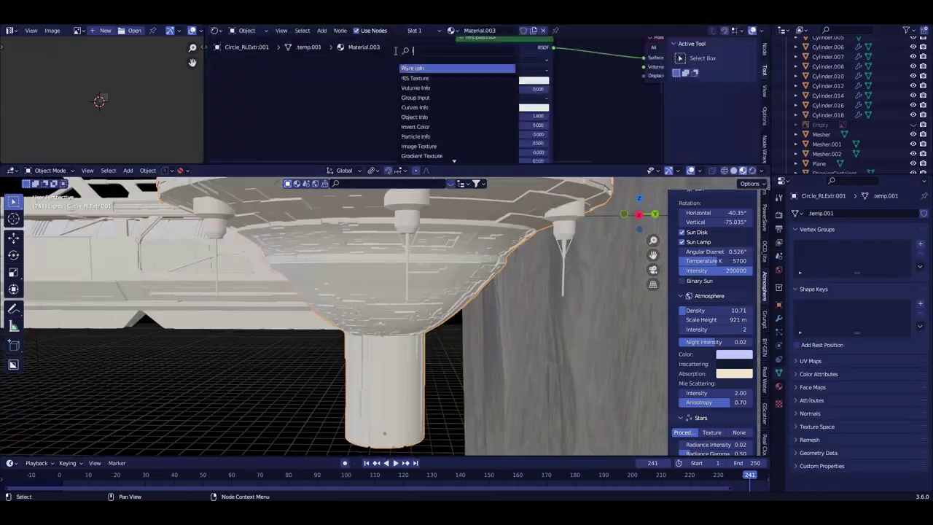
# Step: Load a seamless texture onto the pad's Image Texture node and enter Edit Mode
pyautogui.click(415, 107)
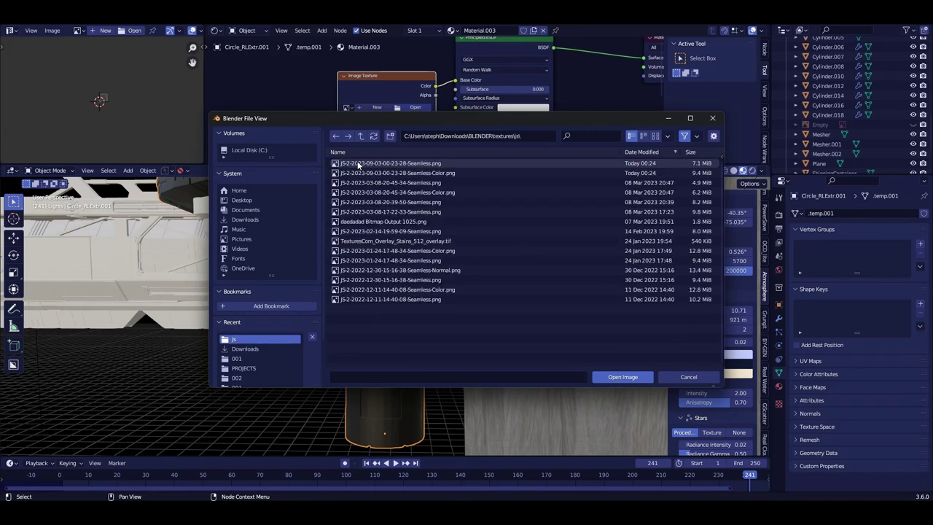
pyautogui.click(655, 135)
pyautogui.doubleClick(367, 183)
pyautogui.press('Tab')
pyautogui.moveTo(408, 292); pyautogui.dragTo(430, 232, button='middle')
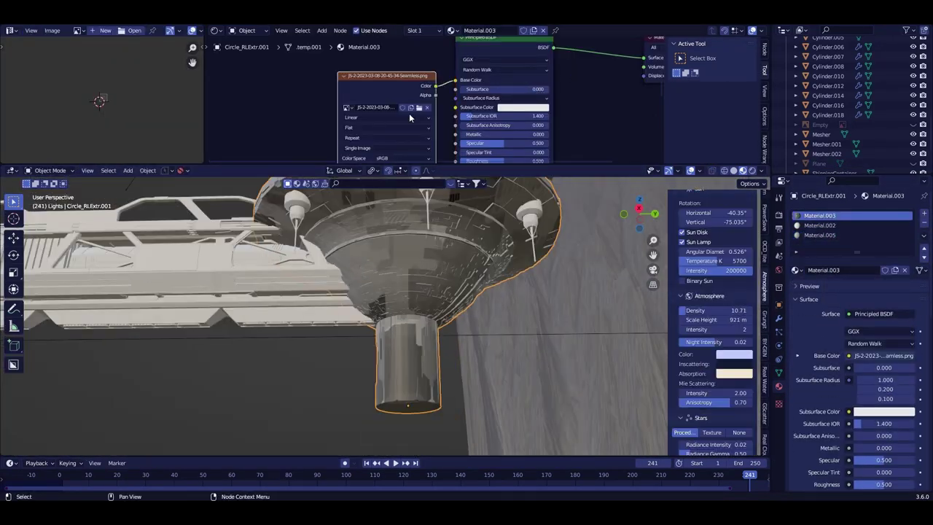
# Step: Try the stains overlay and several other seamless textures on the pad
pyautogui.click(419, 107)
pyautogui.doubleClick(571, 243)
pyautogui.click(419, 107)
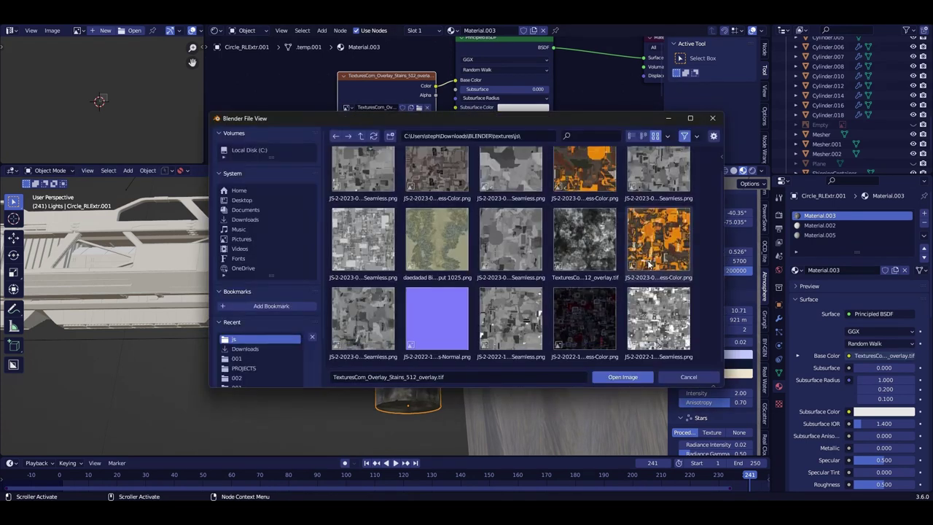
pyautogui.doubleClick(433, 184)
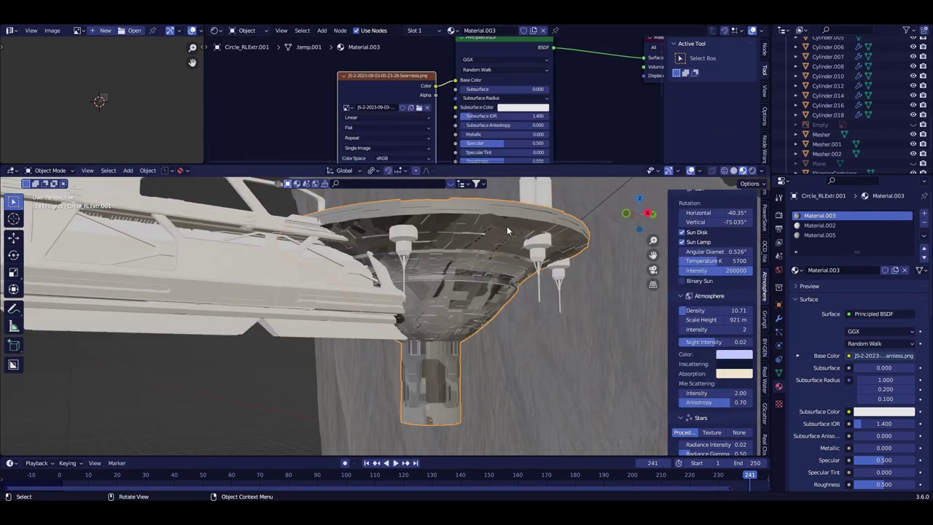
pyautogui.scroll(3, 506, 226)
pyautogui.scroll(2, 396, 97)
pyautogui.click(372, 91)
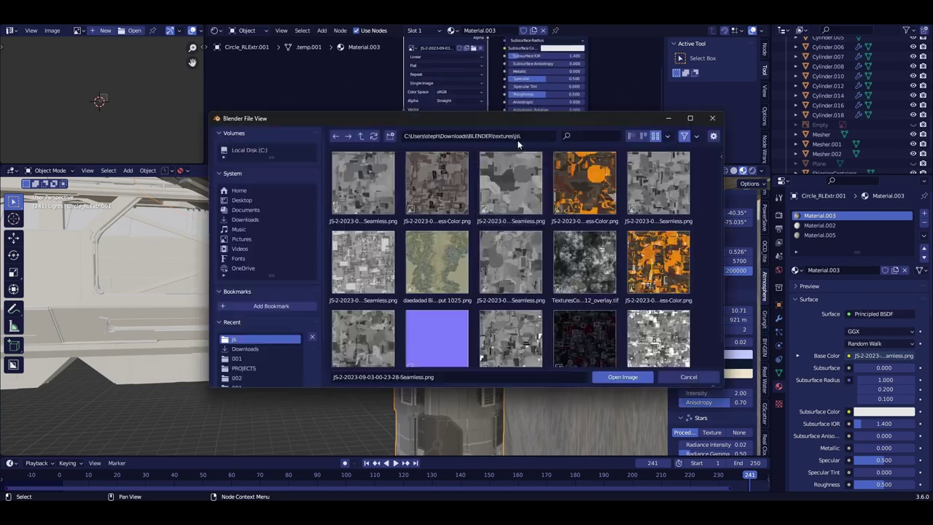
pyautogui.doubleClick(518, 167)
# Step: Set the displacement scale value and bring up face options to subdivide the pad
pyautogui.scroll(-1, 427, 130)
pyautogui.scroll(-10, 888, 353)
pyautogui.moveTo(539, 122)
pyautogui.mouseDown()
pyautogui.moveTo(496, 131)
pyautogui.moveTo(517, 137)
pyautogui.mouseUp()
pyautogui.click(517, 137)
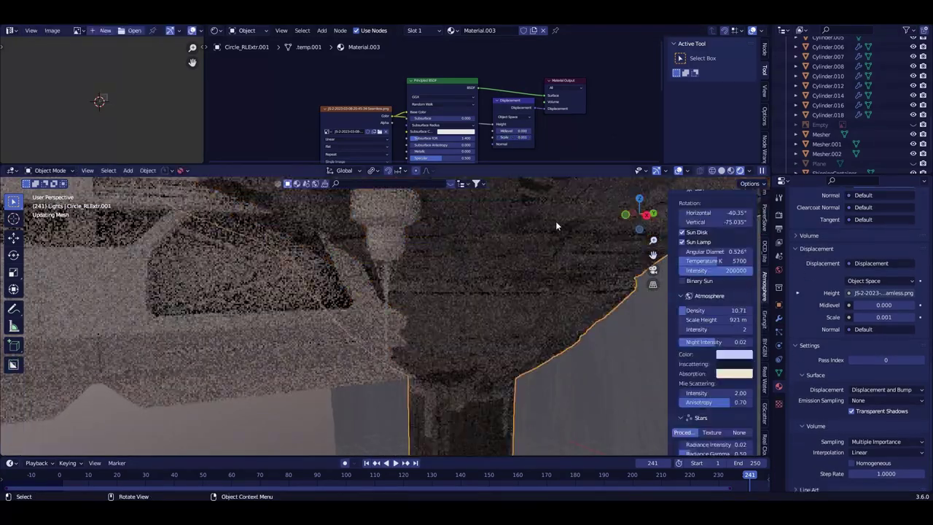
pyautogui.click(516, 137)
pyautogui.write('0.010')
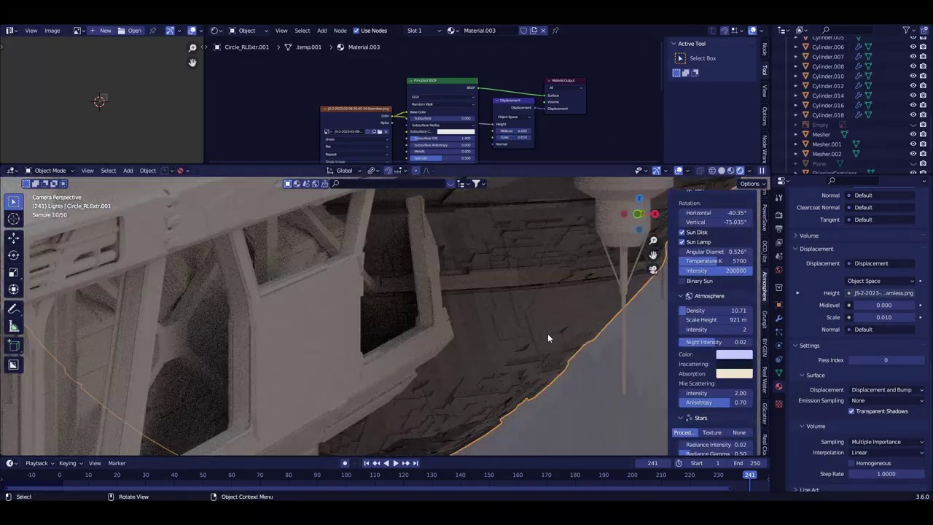
pyautogui.rightClick(433, 278)
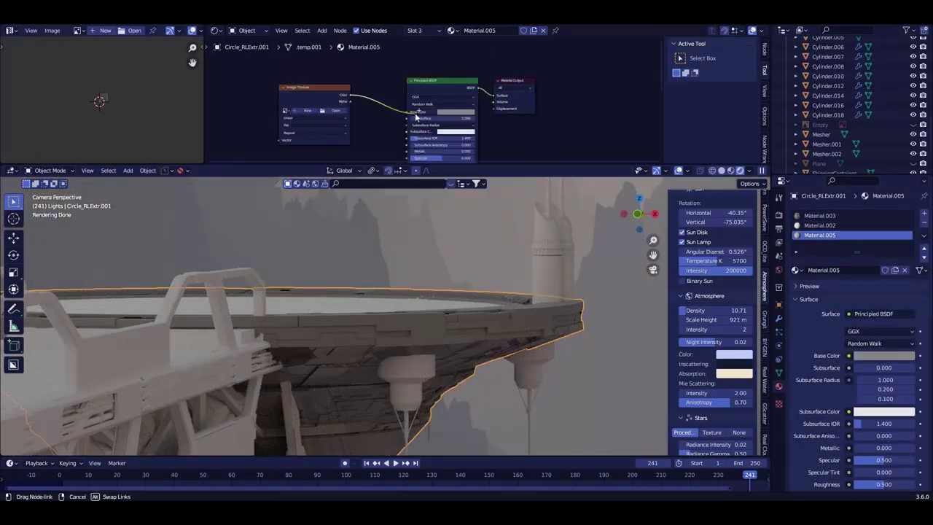
# Step: Feed a new image node into Base Color using the 306_4_M metal doors texture
pyautogui.moveTo(415, 113); pyautogui.dragTo(410, 112)
pyautogui.doubleClick(597, 280)
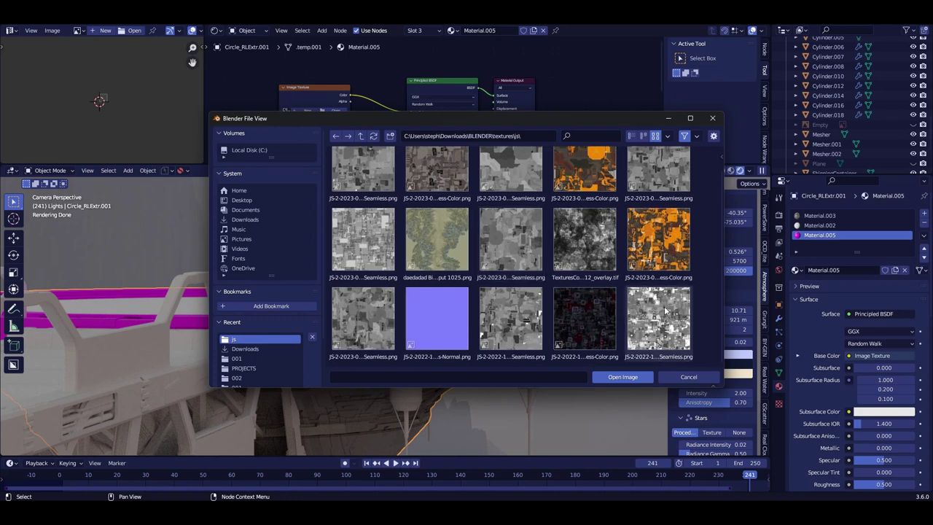
pyautogui.doubleClick(643, 321)
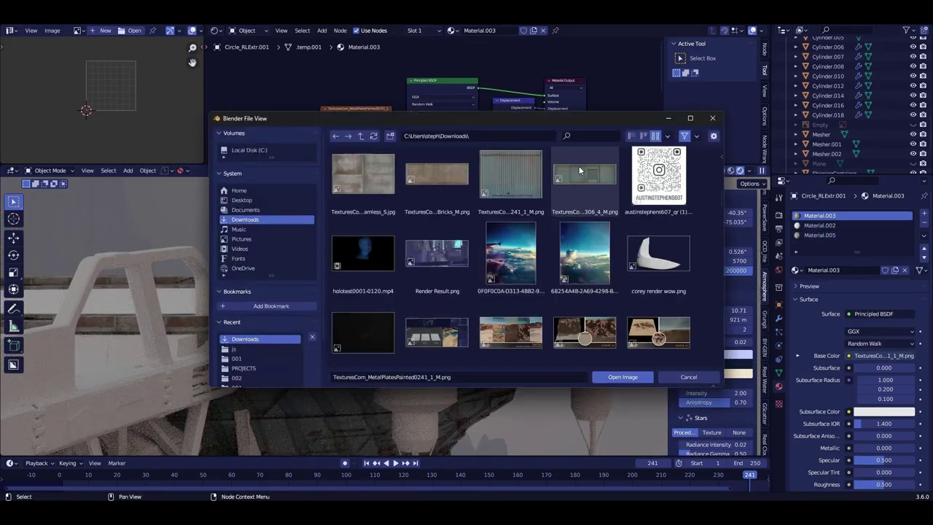
pyautogui.doubleClick(579, 169)
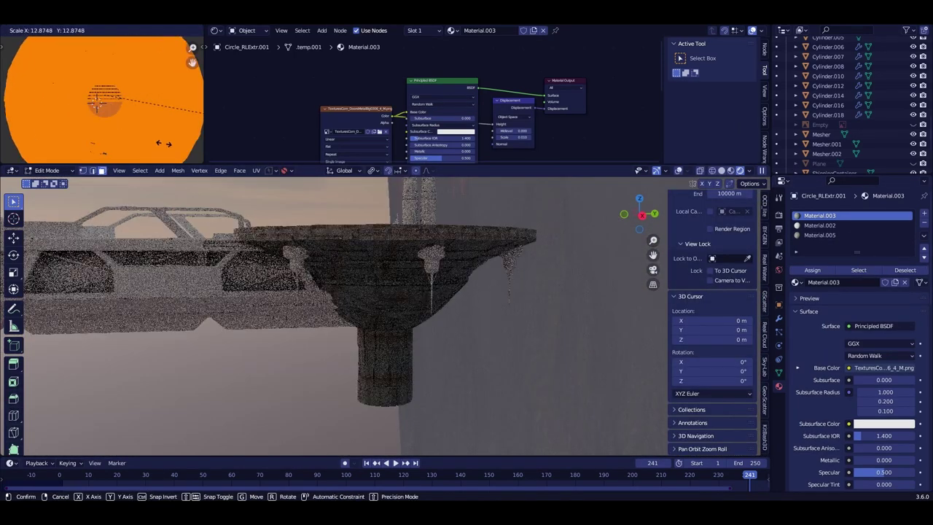
# Step: Cube-project the disc's UVs and scale them 9.15× so the metal texture tiles finely
pyautogui.scroll(5, 398, 269)
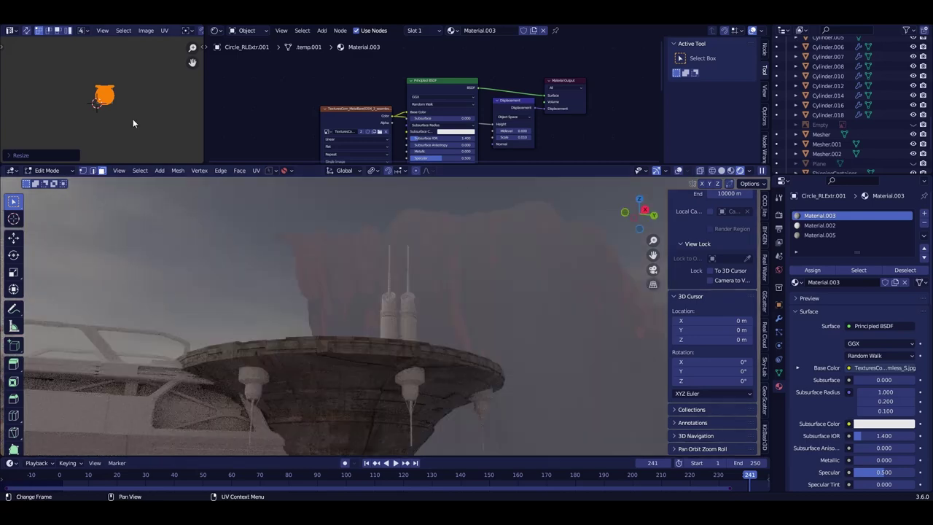
pyautogui.press('u')
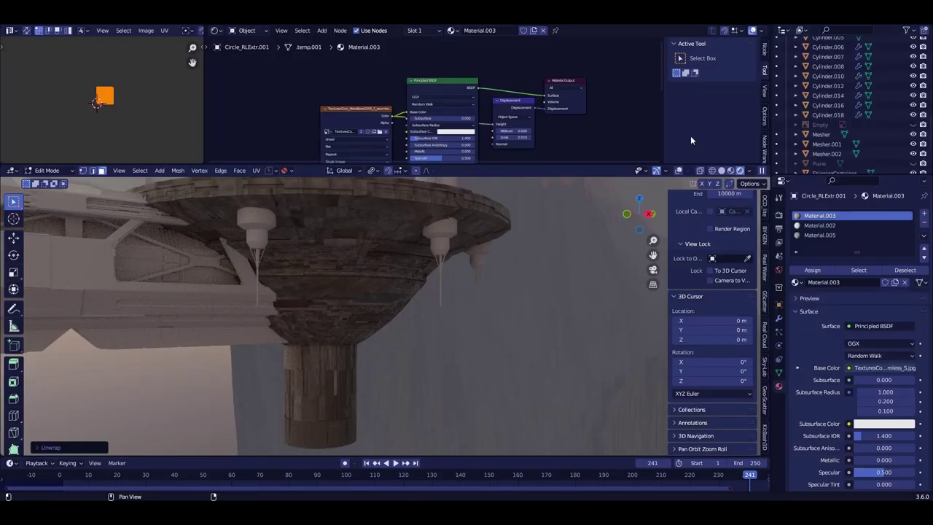
pyautogui.scroll(3, 364, 302)
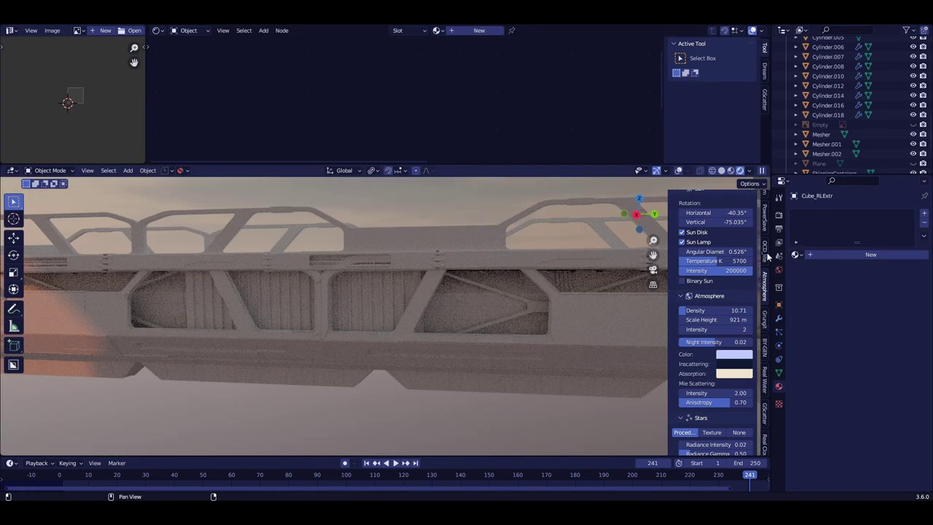
# Step: Create a new walkway material with an Image Texture node, browsing to Downloads
pyautogui.click(821, 256)
pyautogui.hotkey('shift', 'a')
pyautogui.click(355, 140)
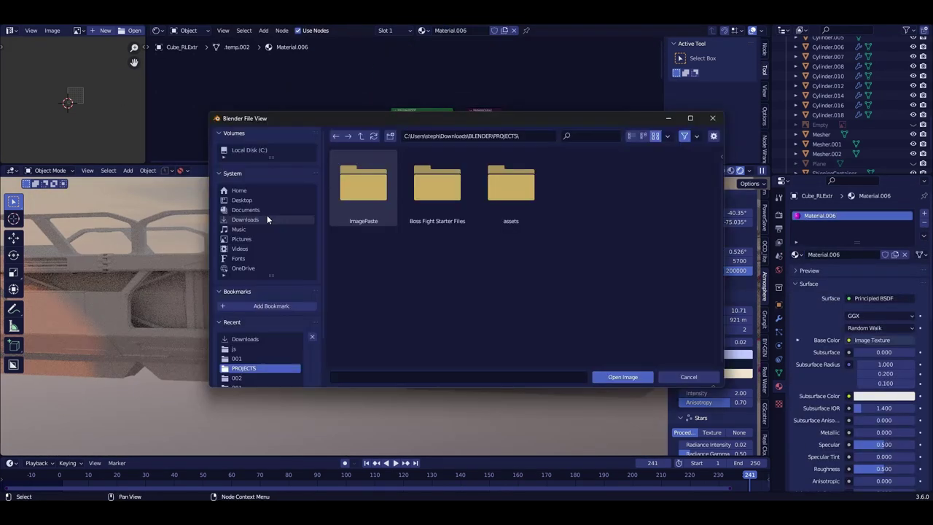
pyautogui.click(267, 215)
pyautogui.doubleClick(558, 261)
pyautogui.press('Tab')
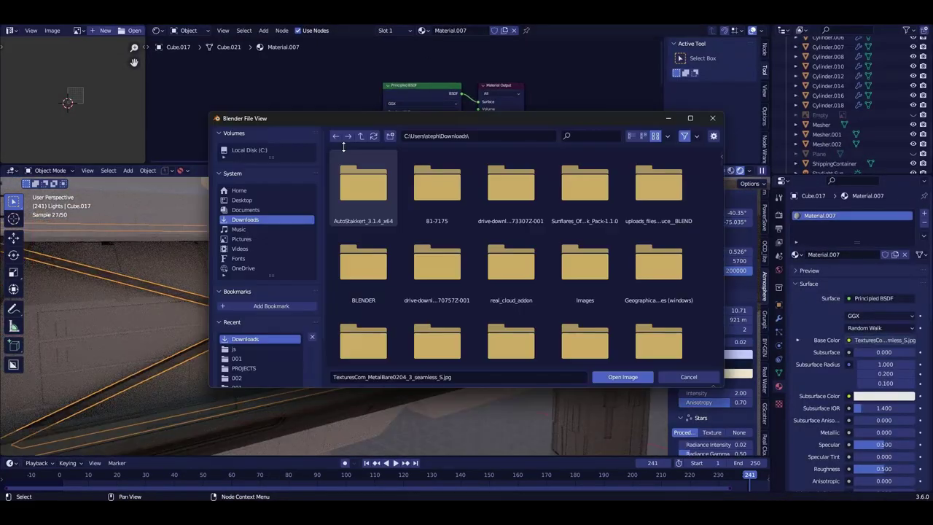
# Step: Use IMG_5754.JPG from the Mechanical ref photo folder as the walkway's base colour
pyautogui.doubleClick(583, 262)
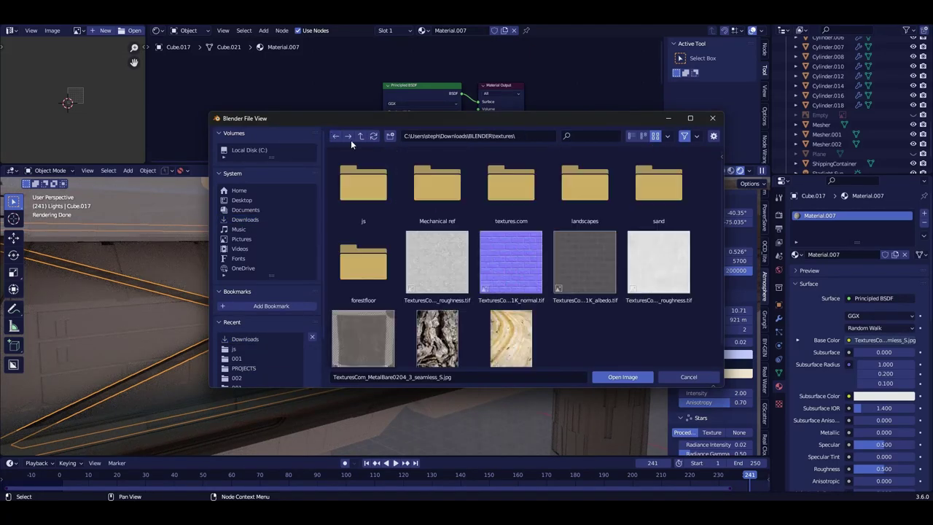
pyautogui.doubleClick(437, 182)
pyautogui.doubleClick(363, 340)
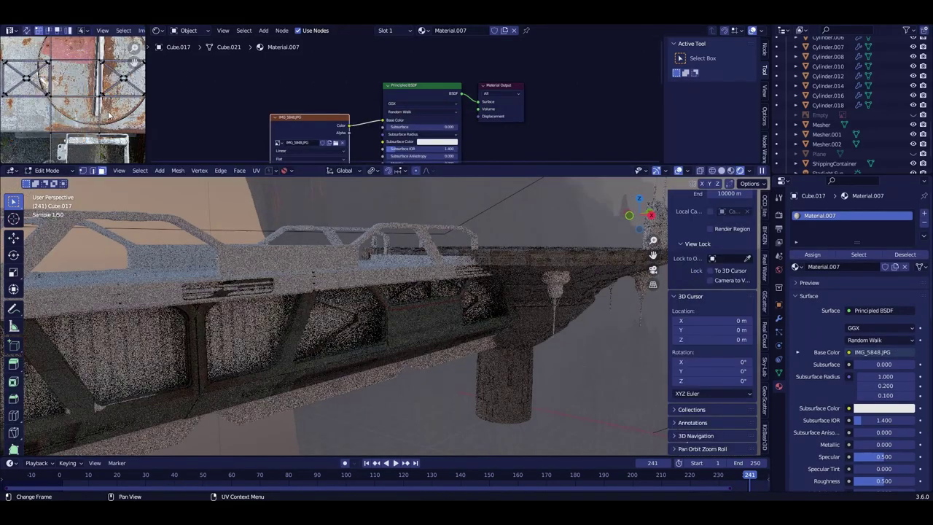
pyautogui.scroll(-3, 447, 224)
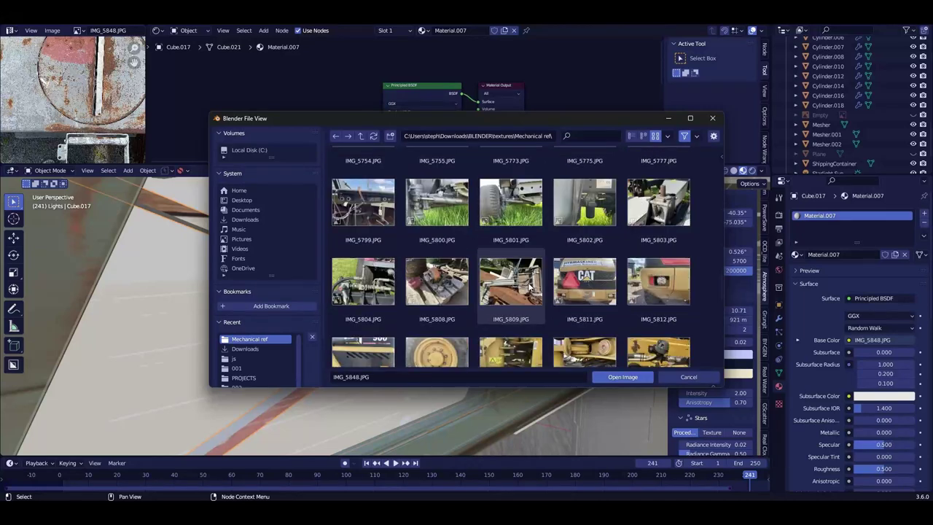
pyautogui.doubleClick(444, 305)
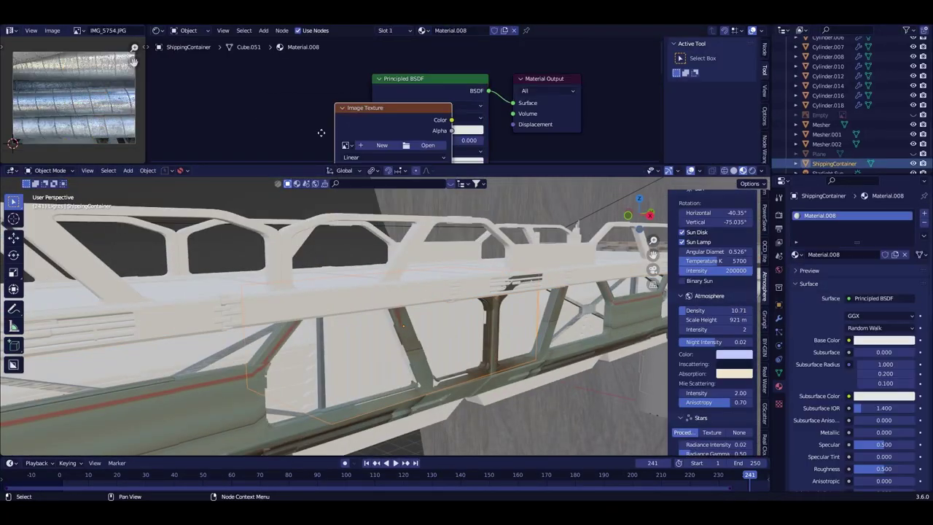
# Step: Texture the container with painted metal plates and link that material to the other selected parts
pyautogui.click(245, 220)
pyautogui.scroll(-2, 381, 244)
pyautogui.doubleClick(381, 243)
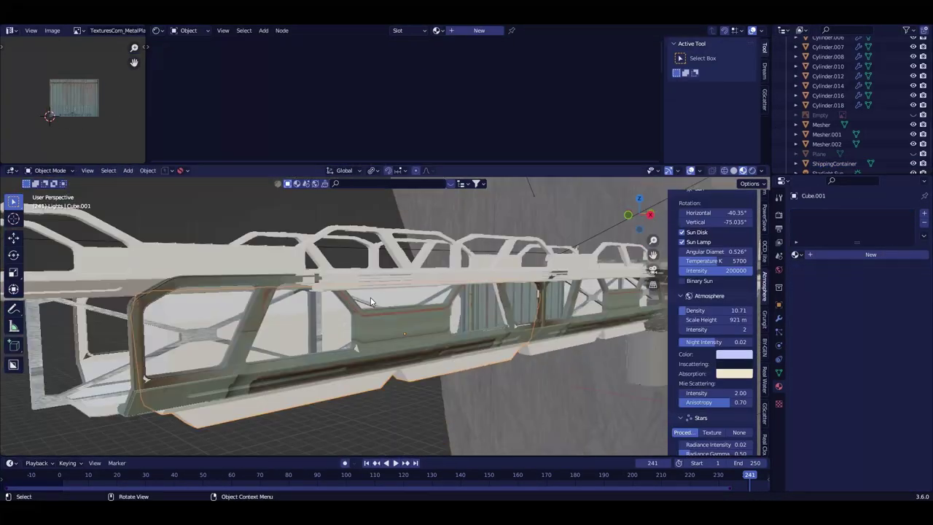
pyautogui.hotkey('ctrl', 'l')
pyautogui.click(603, 285)
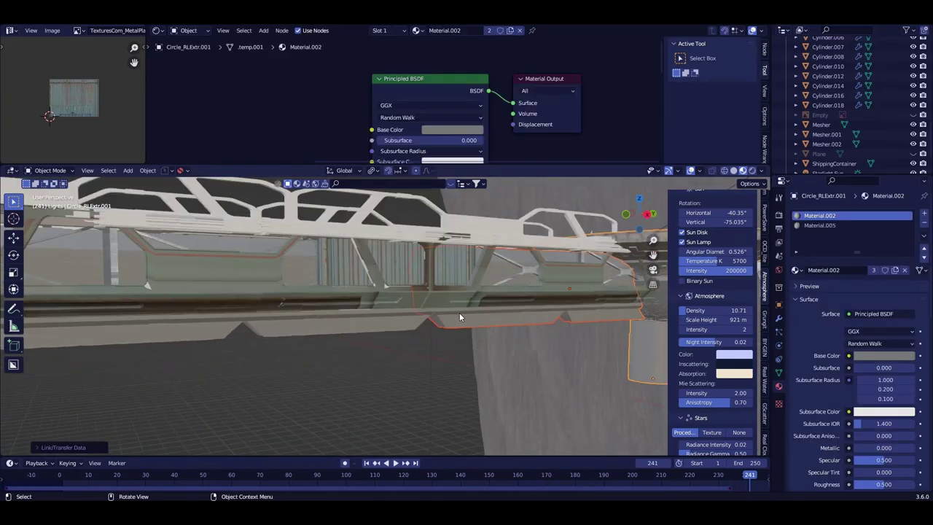
# Step: Cube-project the UVs of the selected walkway parts
pyautogui.click(347, 330)
pyautogui.keyDown('shift'); pyautogui.click(424, 336); pyautogui.keyUp('shift')
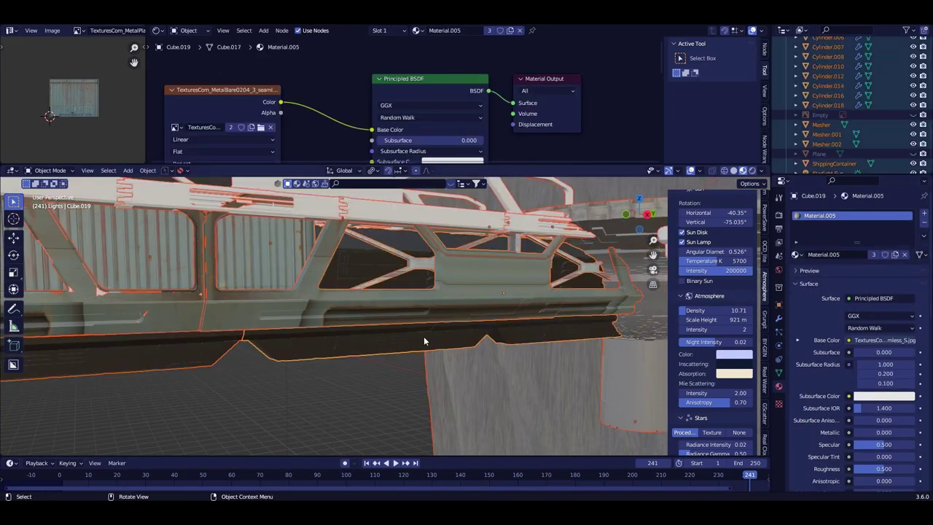
pyautogui.press('Tab')
pyautogui.press('u')
pyautogui.click(197, 350)
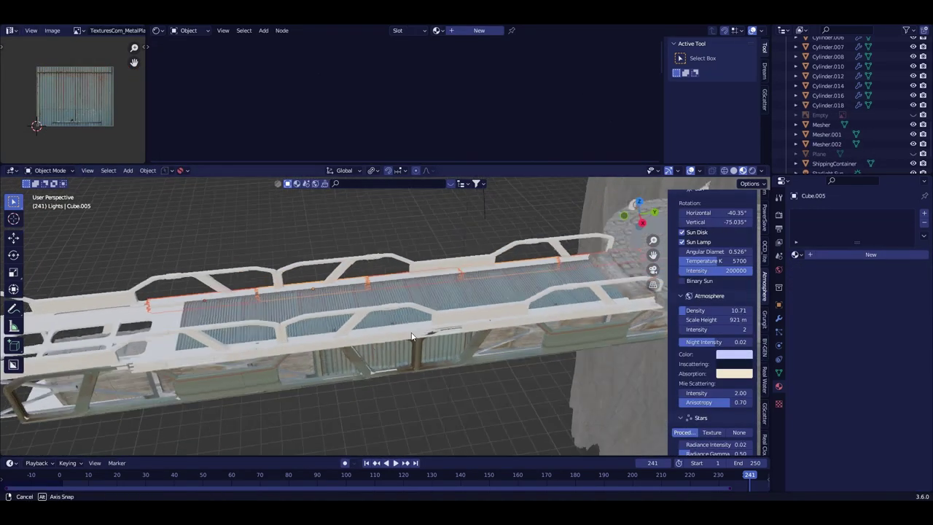
# Step: Give the support pylons a new material using the TexturesCom metal seamless_S.jpg image
pyautogui.click(479, 30)
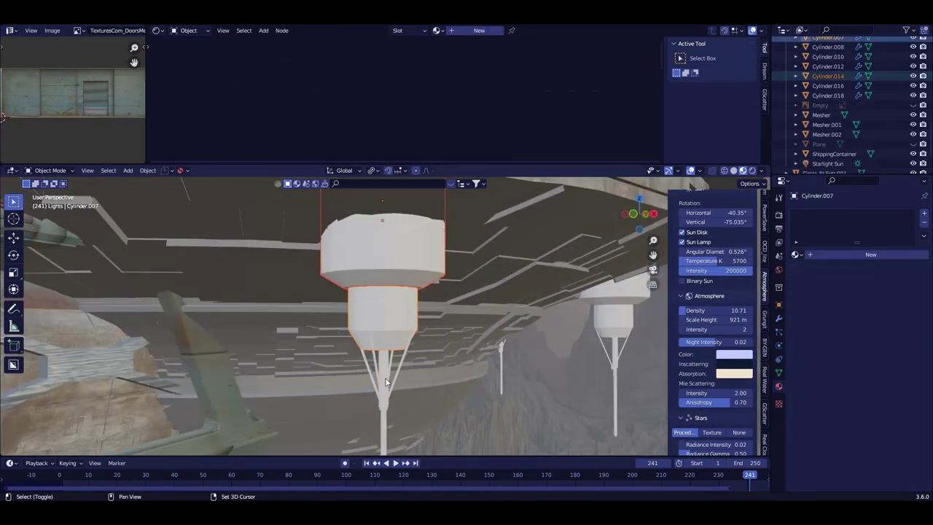
pyautogui.click(374, 265)
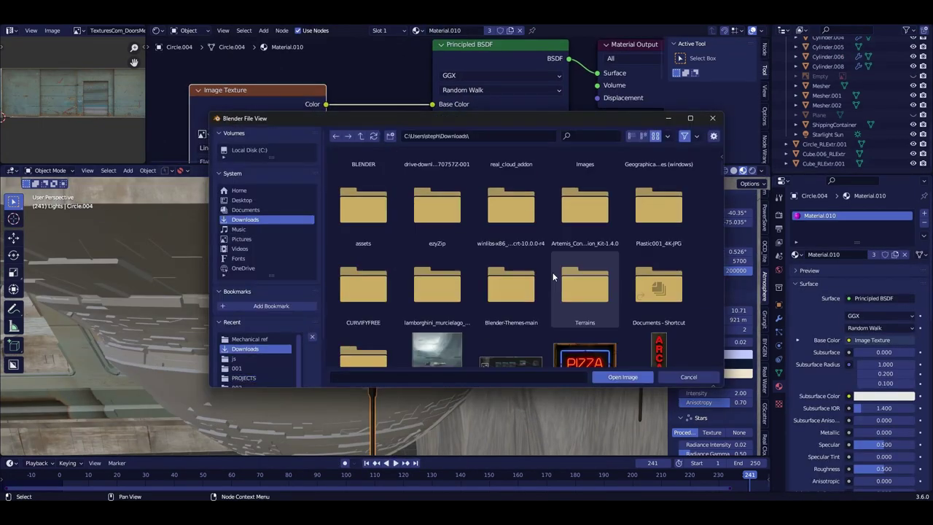
pyautogui.scroll(-5, 553, 272)
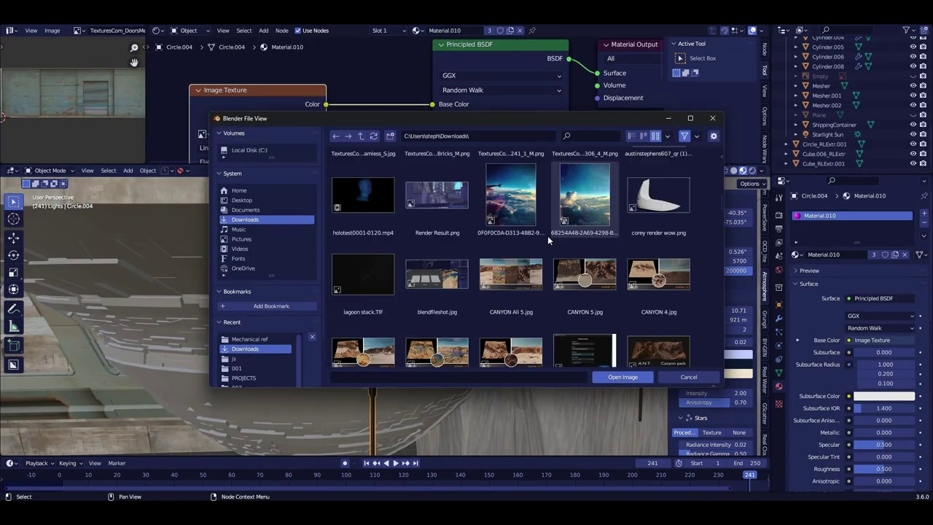
pyautogui.scroll(-5, 547, 235)
pyautogui.scroll(-5, 539, 233)
pyautogui.scroll(-5, 550, 227)
pyautogui.scroll(-5, 549, 228)
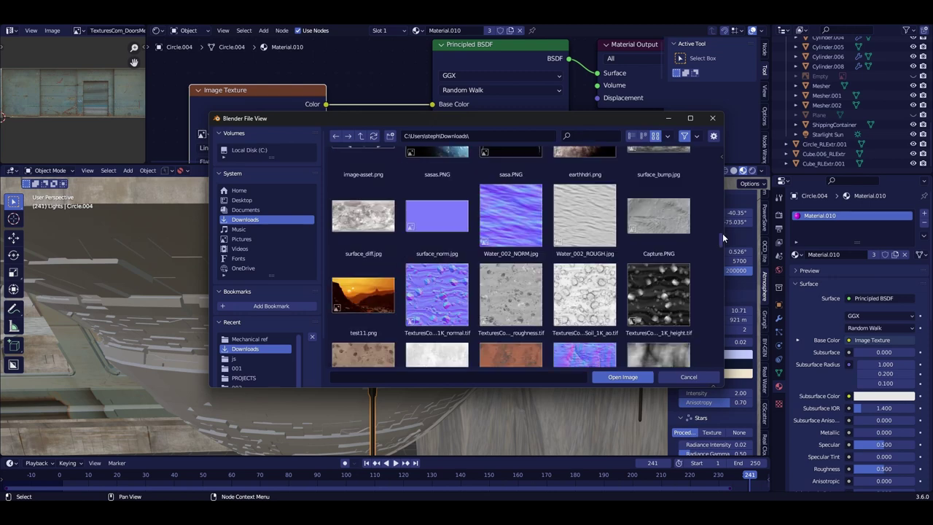
pyautogui.scroll(-3, 363, 232)
pyautogui.doubleClick(363, 232)
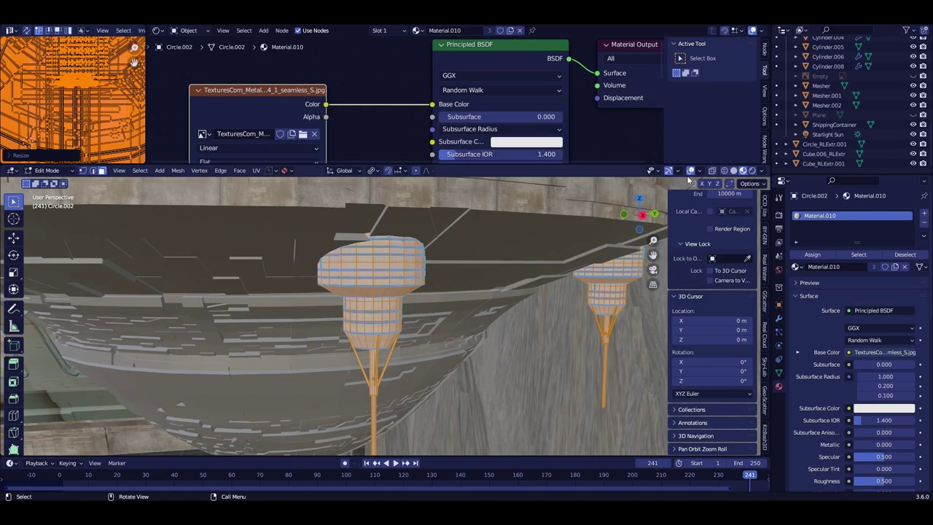
# Step: Enlarge the pylon's UVs so the seamless metal texture tiles across it
pyautogui.press('Tab')
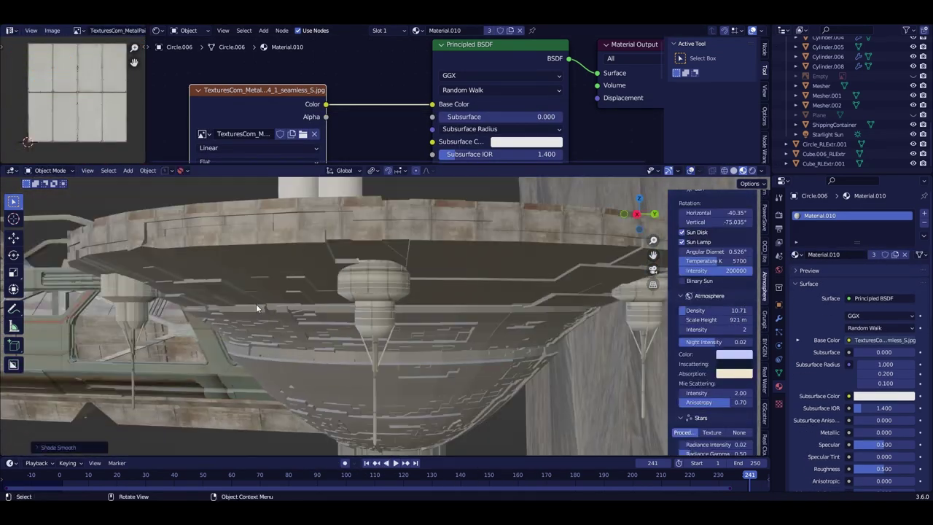
pyautogui.moveTo(198, 188)
pyautogui.mouseDown(button='middle')
pyautogui.moveTo(745, 180)
pyautogui.moveTo(467, 230)
pyautogui.mouseUp(button='middle')
pyautogui.press('Tab')
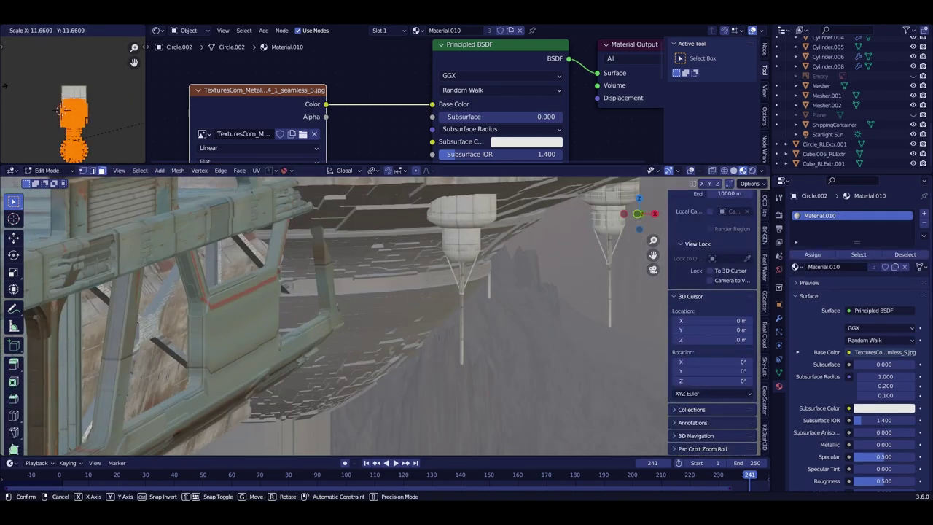
pyautogui.rightClick(465, 241)
pyautogui.click(740, 170)
pyautogui.click(606, 219)
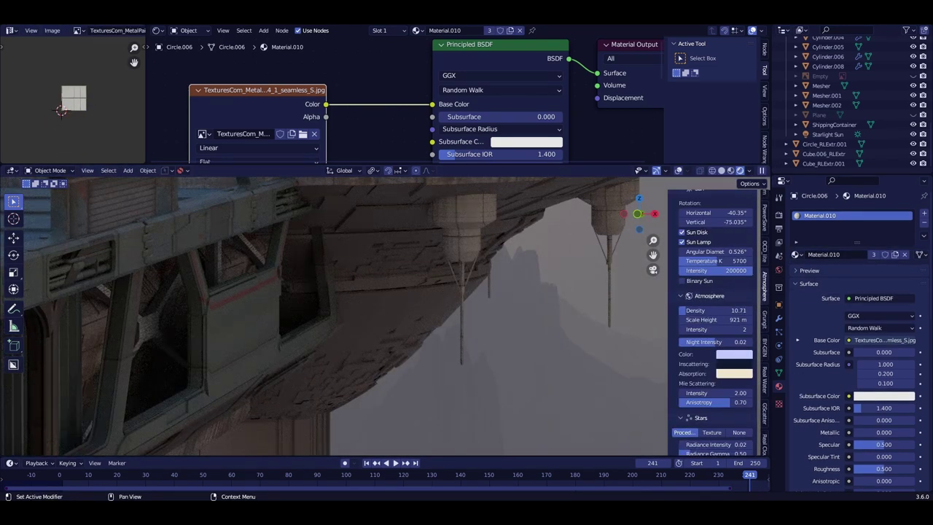
# Step: Plug Musgrave Height into the Color Ramp Fac and Screen-blend it with the noise ramp
pyautogui.keyDown('shift'); pyautogui.moveTo(503, 219); pyautogui.dragTo(500, 289, button='middle'); pyautogui.keyUp('shift')
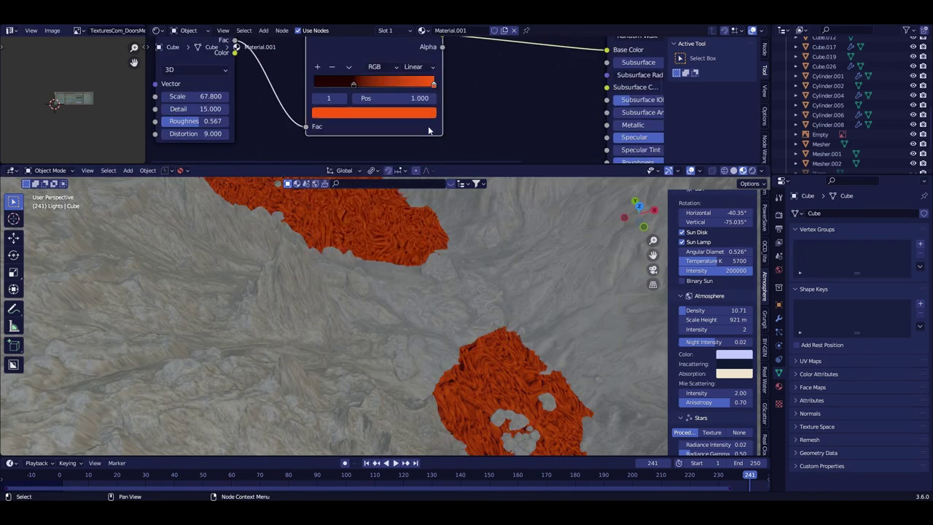
pyautogui.moveTo(336, 85); pyautogui.dragTo(363, 144)
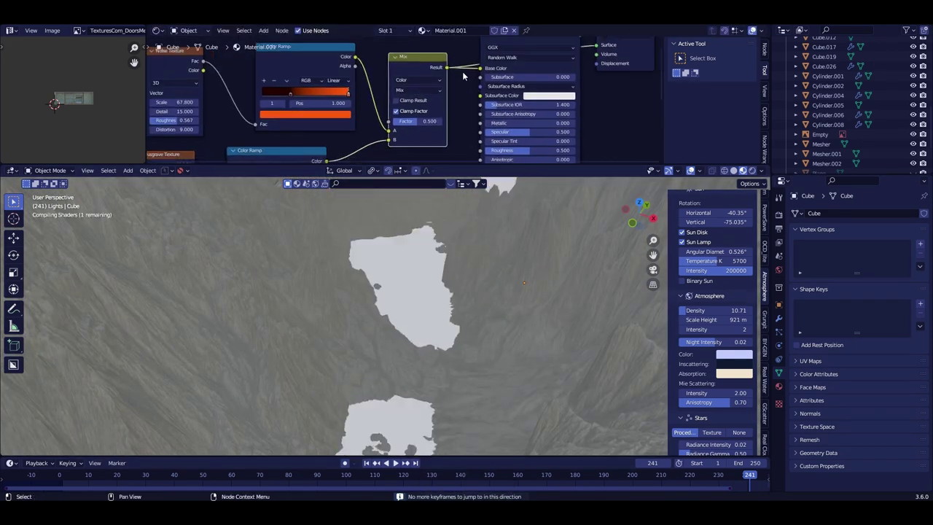
pyautogui.click(428, 140)
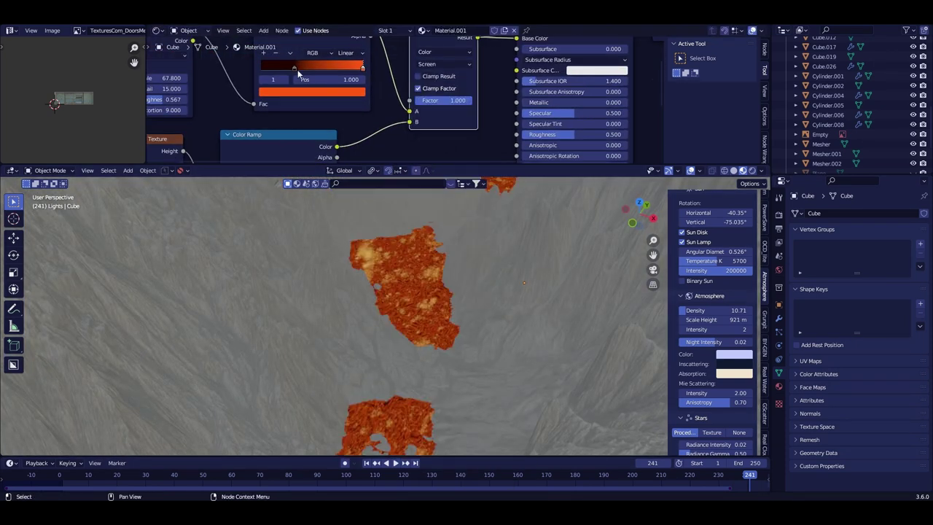
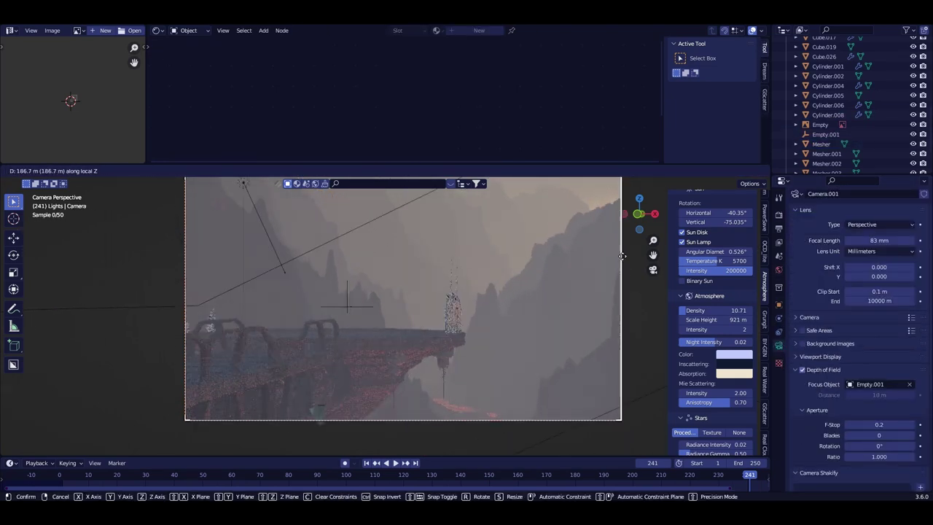
# Step: Give the camera a 50 mm lens at F-Stop 0.03, then bring up the vdb clouds asset library
pyautogui.hotkey('ctrl', 'z')
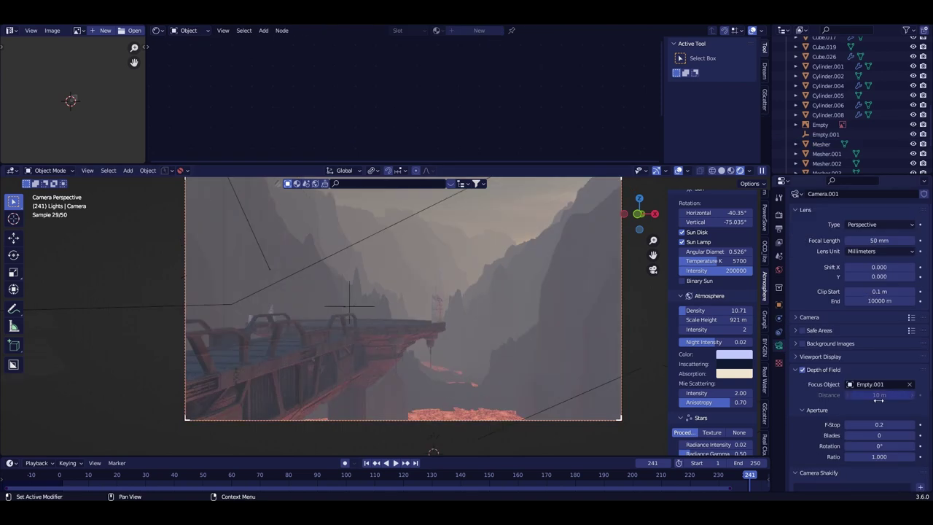
pyautogui.moveTo(879, 424); pyautogui.dragTo(860, 424)
pyautogui.scroll(-1, 860, 408)
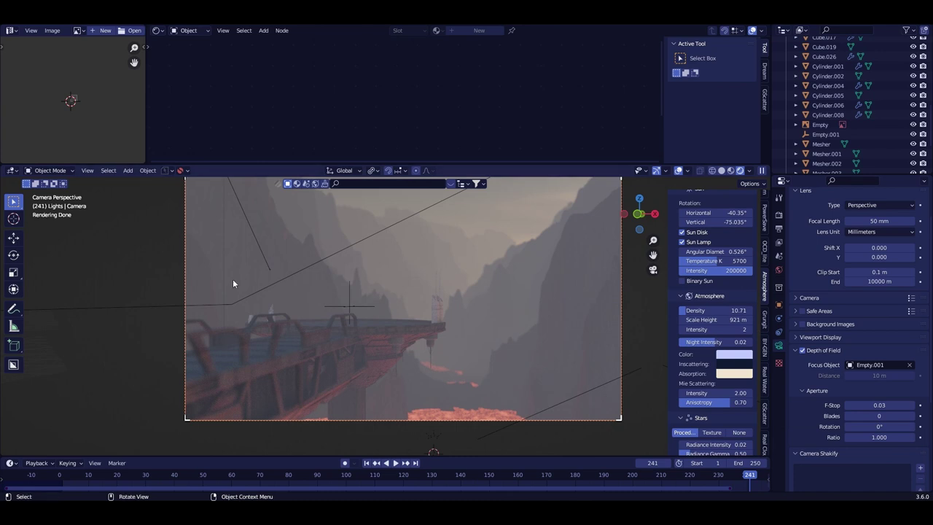
pyautogui.moveTo(233, 283); pyautogui.dragTo(419, 322, button='middle')
pyautogui.hotkey('shift', 'F1')
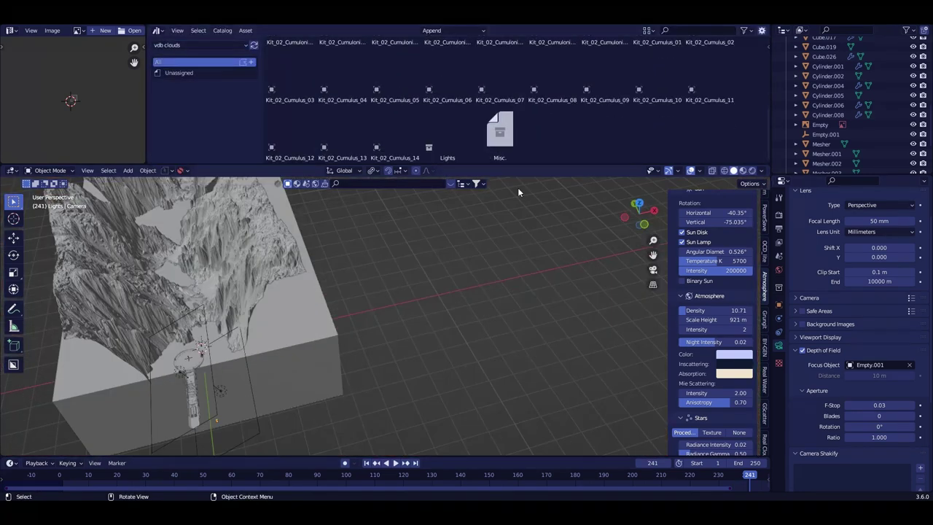
# Step: Add the Kit_02_Cumulus_13 cloud from the asset library to the scene
pyautogui.click(292, 219)
pyautogui.moveTo(306, 240); pyautogui.dragTo(436, 300, button='middle')
pyautogui.scroll(2, 555, 120)
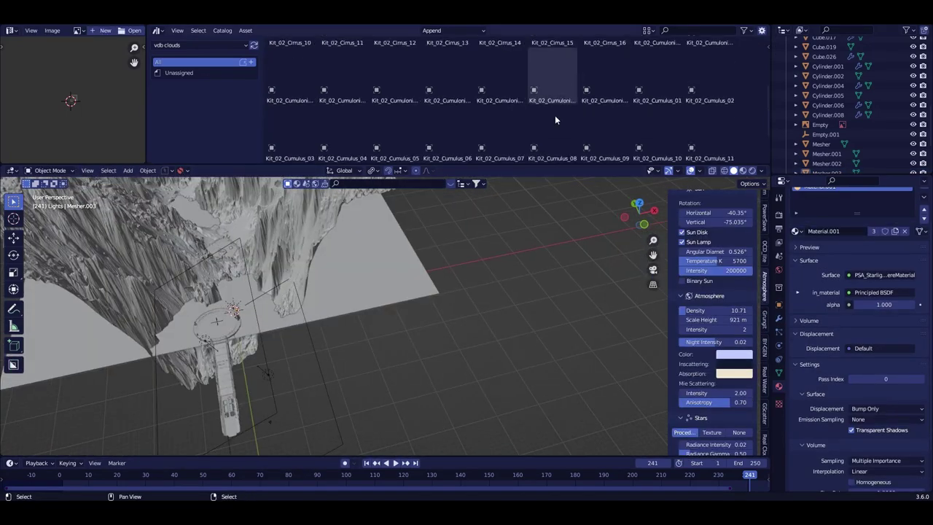
pyautogui.moveTo(343, 131); pyautogui.dragTo(493, 323)
pyautogui.hotkey('shift', 'F1')
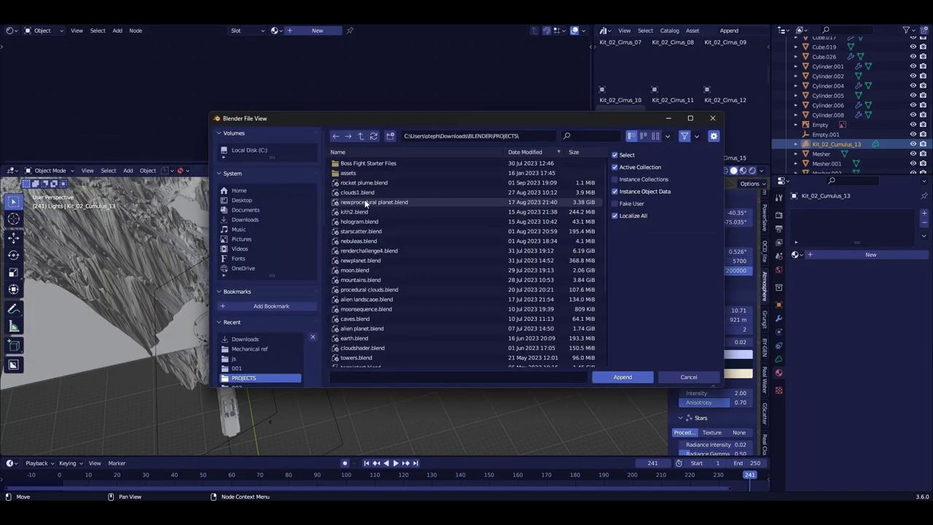
pyautogui.doubleClick(366, 202)
pyautogui.doubleClick(357, 169)
pyautogui.click(263, 30)
pyautogui.click(313, 69)
# Step: Move the cumulus cloud down under the platform
pyautogui.press('g')
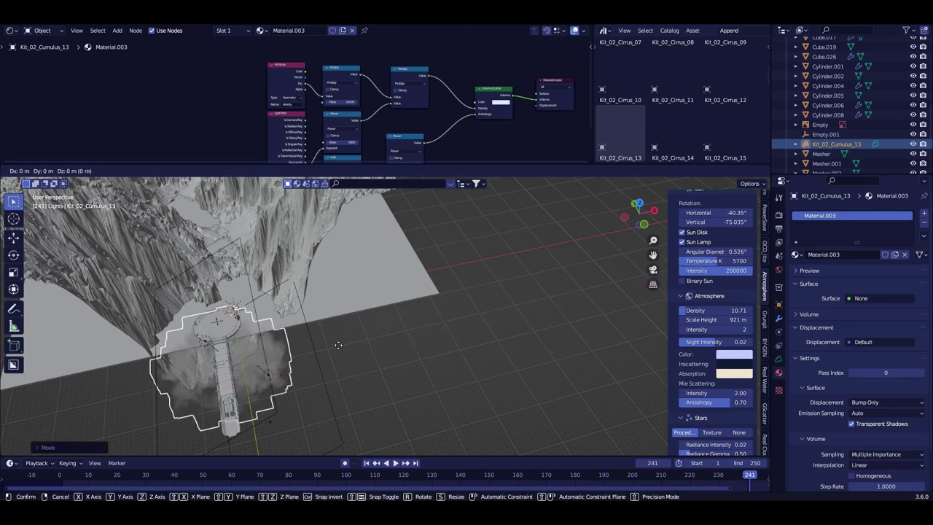
pyautogui.click(337, 345)
pyautogui.moveTo(337, 345); pyautogui.dragTo(555, 250, button='middle')
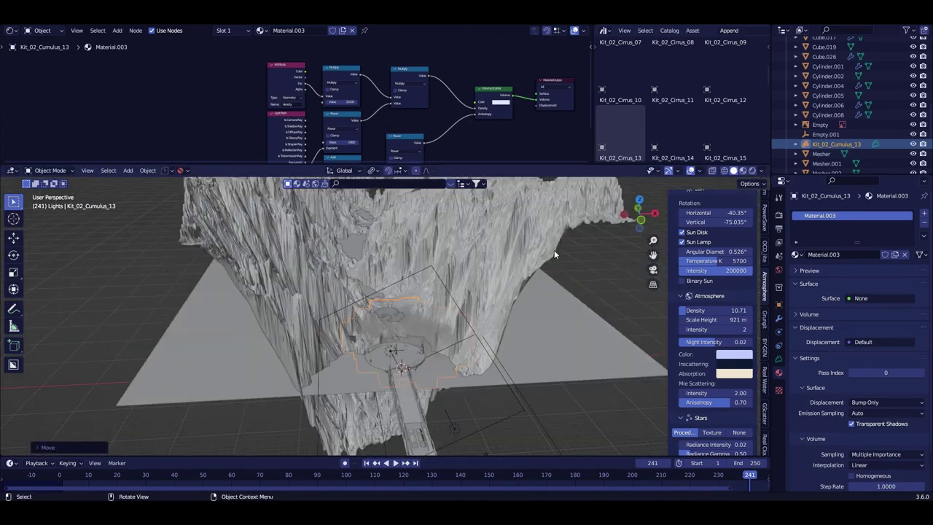
pyautogui.scroll(5, 554, 250)
# Step: Preview with rendered shading and raise transmission and volume bounces to 32
pyautogui.click(752, 170)
pyautogui.click(779, 229)
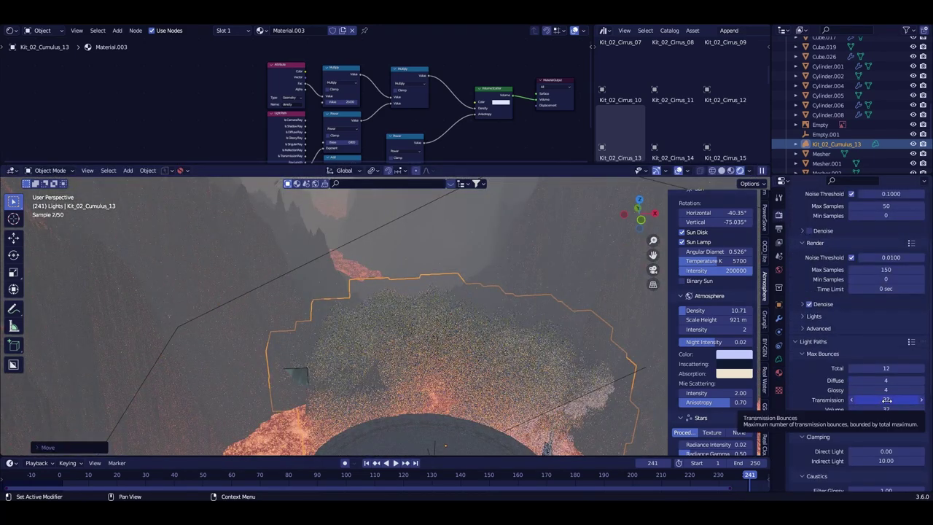
pyautogui.scroll(-5, 886, 400)
pyautogui.moveTo(511, 306); pyautogui.dragTo(467, 263, button='middle')
pyautogui.scroll(3, 393, 95)
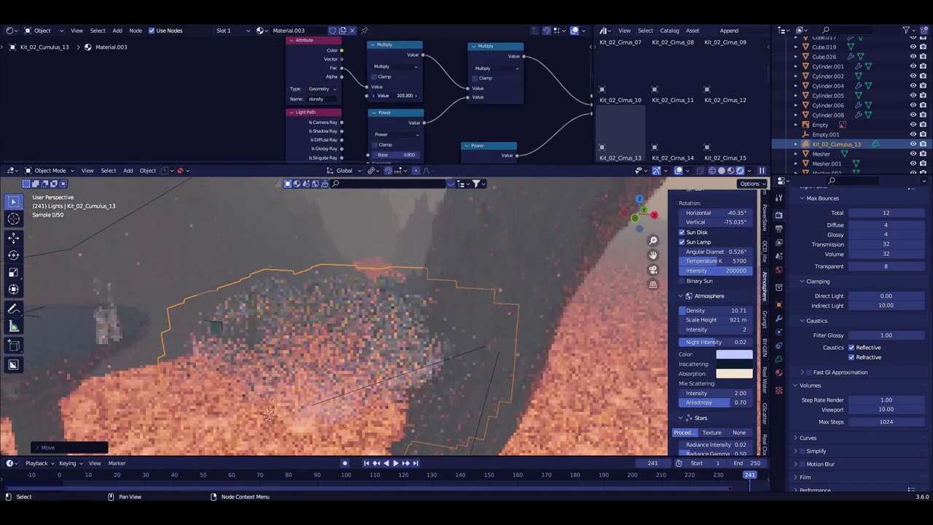
pyautogui.press('KP_0')
pyautogui.scroll(-10, 714, 328)
pyautogui.keyDown('ctrl'); pyautogui.scroll(-5, 474, 103); pyautogui.keyUp('ctrl')
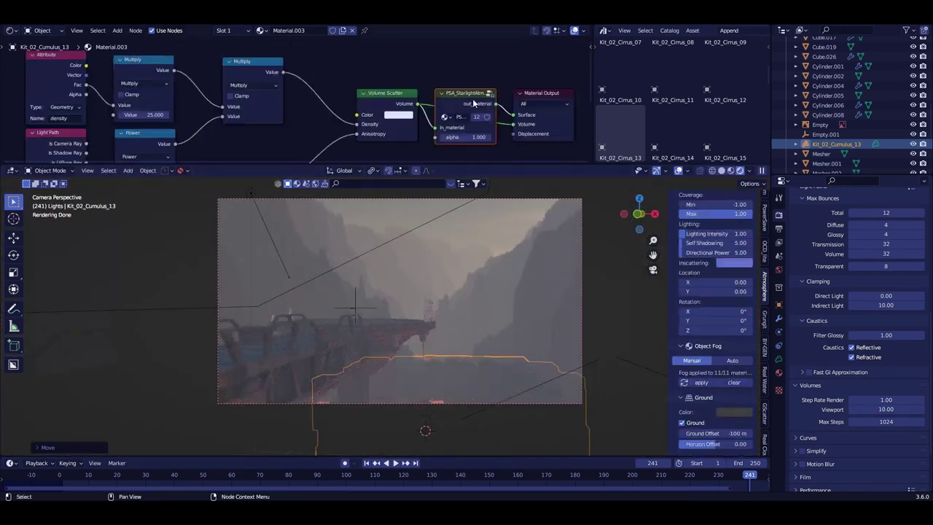
# Step: Lighten the cloud's Volume Scatter colour to pale lavender and duplicate the cloud
pyautogui.moveTo(474, 103); pyautogui.dragTo(558, 75)
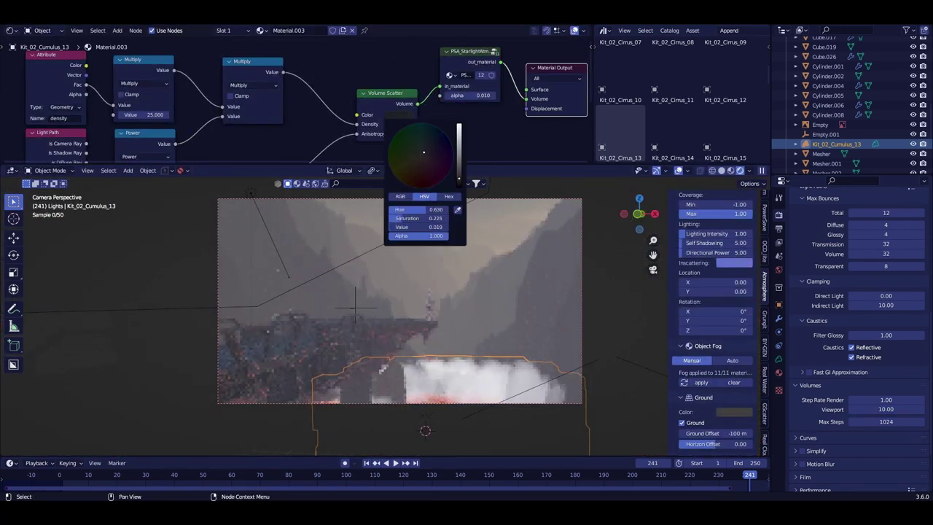
pyautogui.moveTo(459, 177); pyautogui.dragTo(459, 131)
pyautogui.scroll(2, 467, 109)
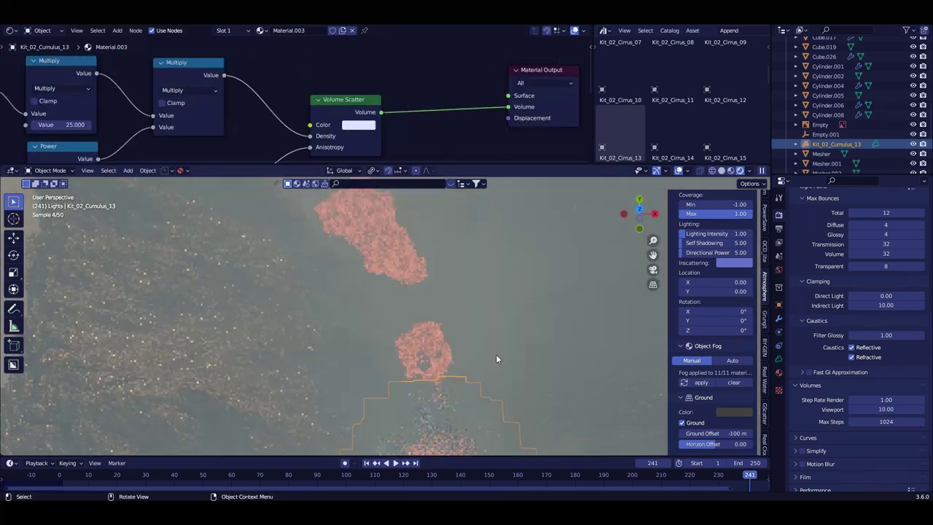
pyautogui.moveTo(496, 355); pyautogui.dragTo(488, 303, button='middle')
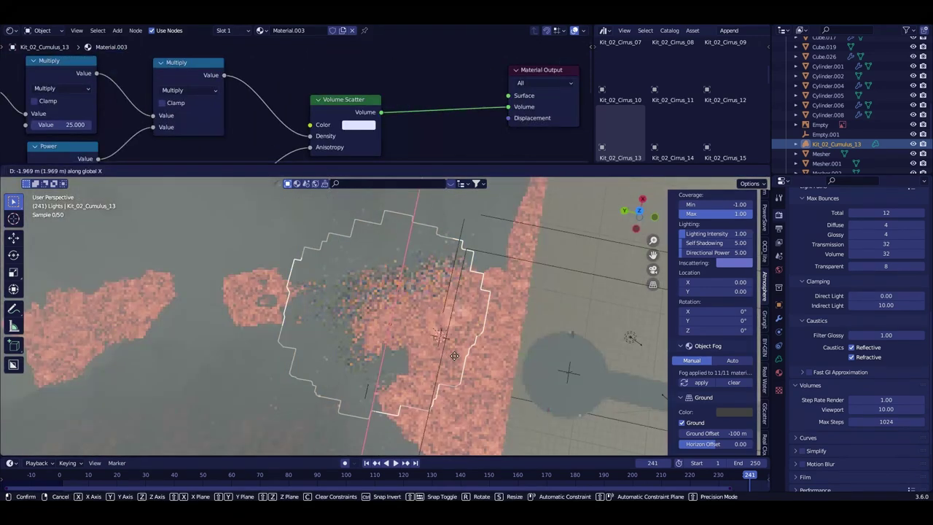
pyautogui.hotkey('shift', 'd')
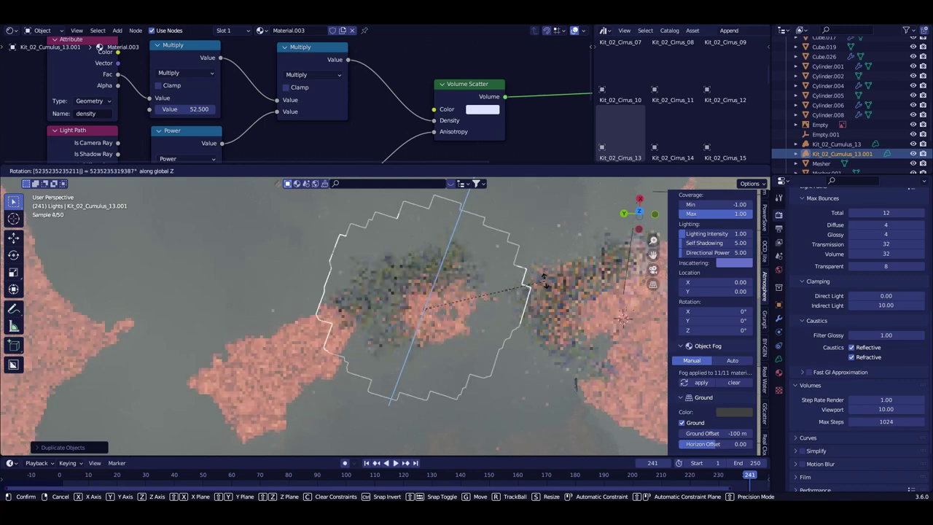
# Step: Place and enlarge the duplicated cloud, then render a test frame
pyautogui.click(408, 370)
pyautogui.press('s')
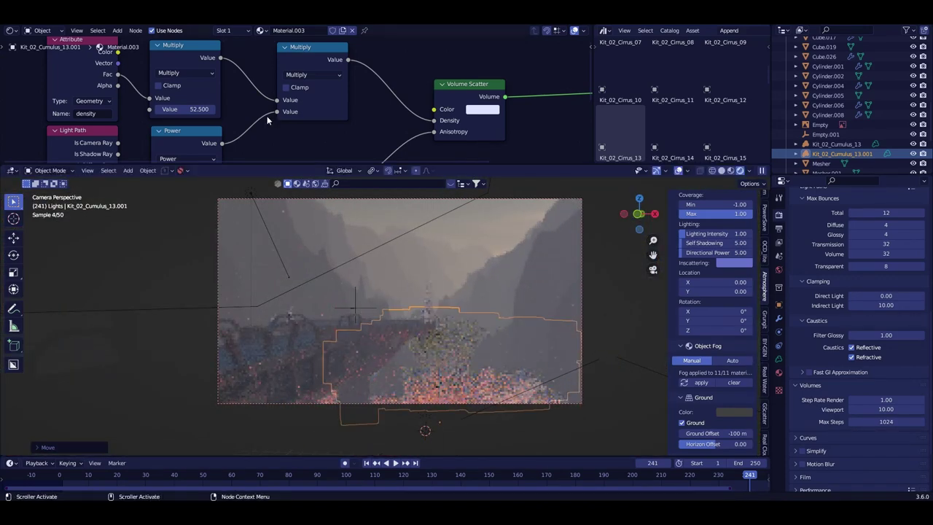
pyautogui.press('F12')
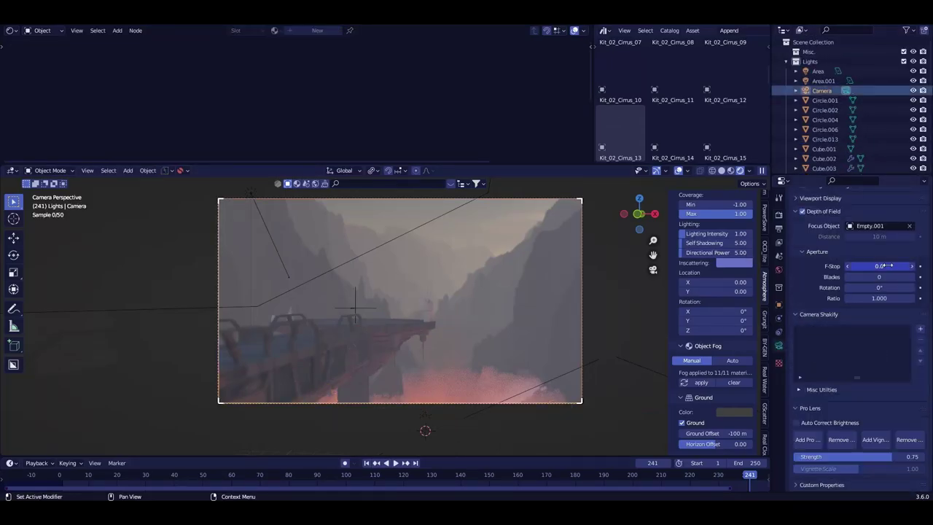
# Step: Drop the Kit_02_Cirrus_15 cloud from the asset library into the scene
pyautogui.moveTo(363, 184); pyautogui.dragTo(422, 279, button='middle')
pyautogui.scroll(3, 680, 120)
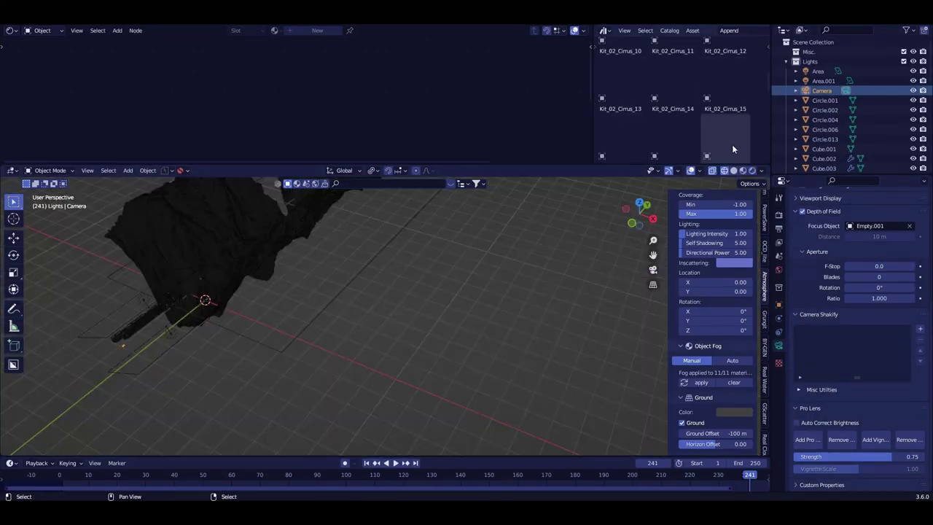
pyautogui.moveTo(732, 144); pyautogui.dragTo(525, 321)
# Step: Scale the cirrus cloud and move it back along Y behind the platform
pyautogui.press('s')
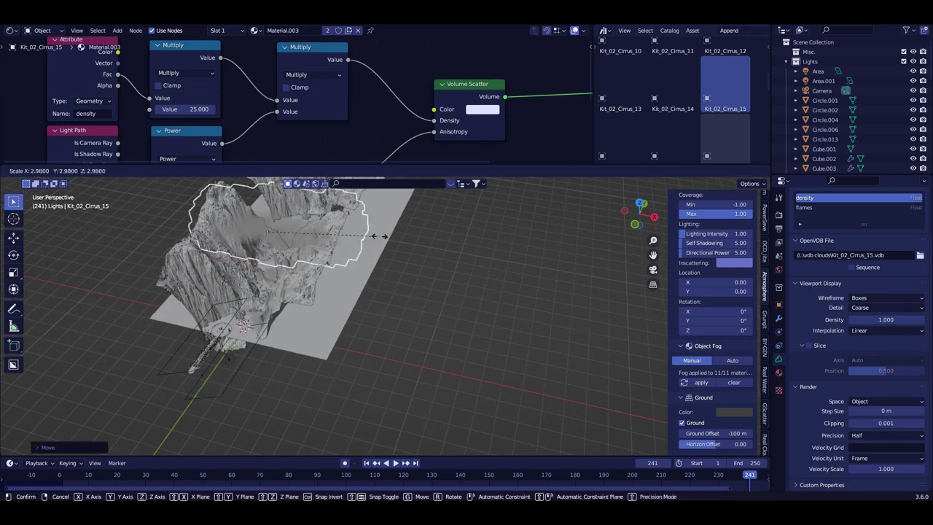
pyautogui.press('KP_0')
pyautogui.press('g')
pyautogui.press('y')
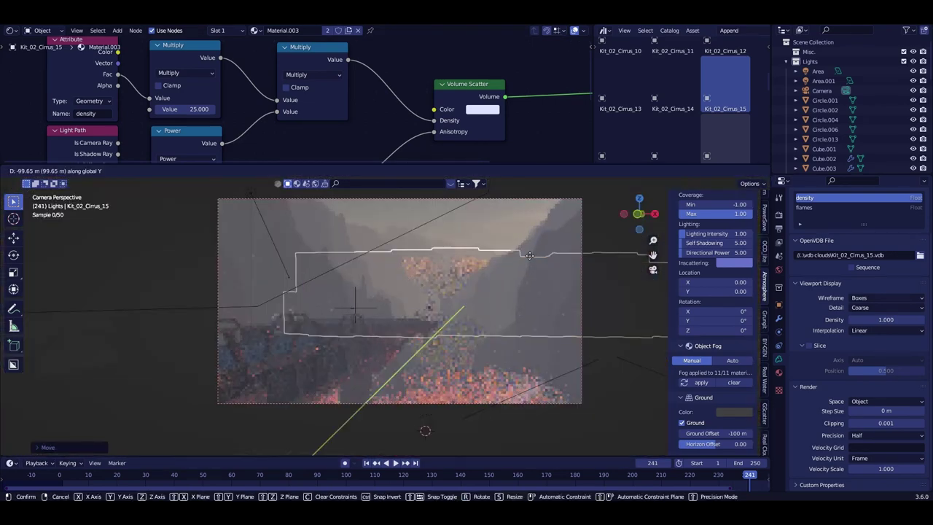
pyautogui.click(532, 256)
pyautogui.scroll(-4, 460, 128)
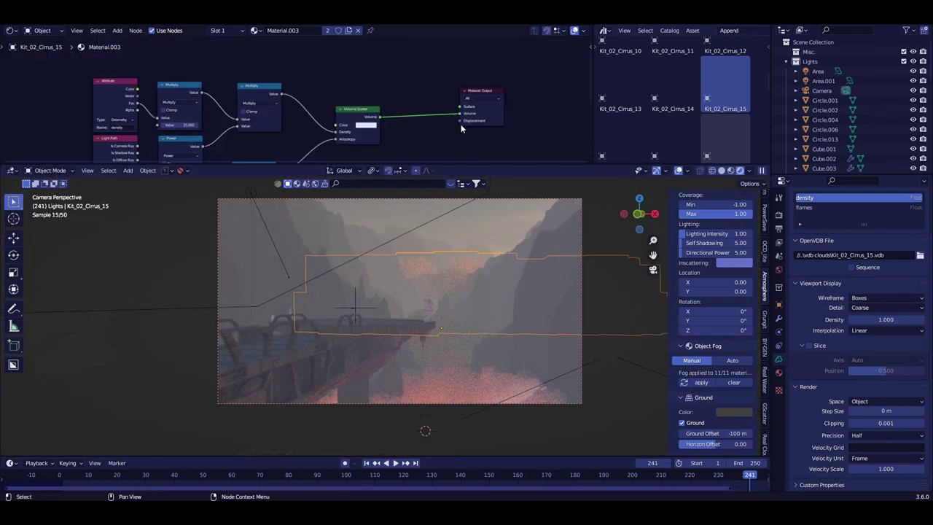
pyautogui.scroll(2, 460, 129)
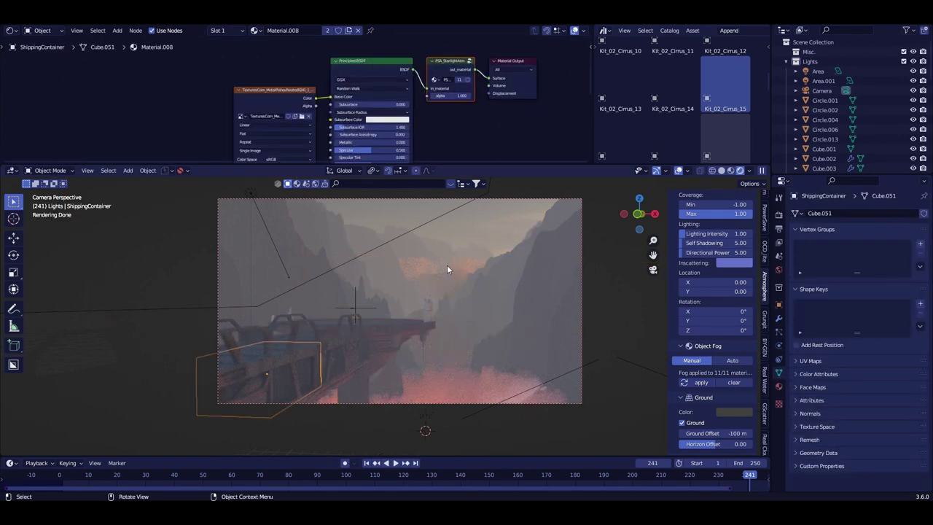
# Step: Route the cloud through PSA_StarlightAtm, make its material single-user (Material.009), adjust Multiply
pyautogui.click(423, 95)
pyautogui.moveTo(20, 124); pyautogui.dragTo(253, 101, button='middle')
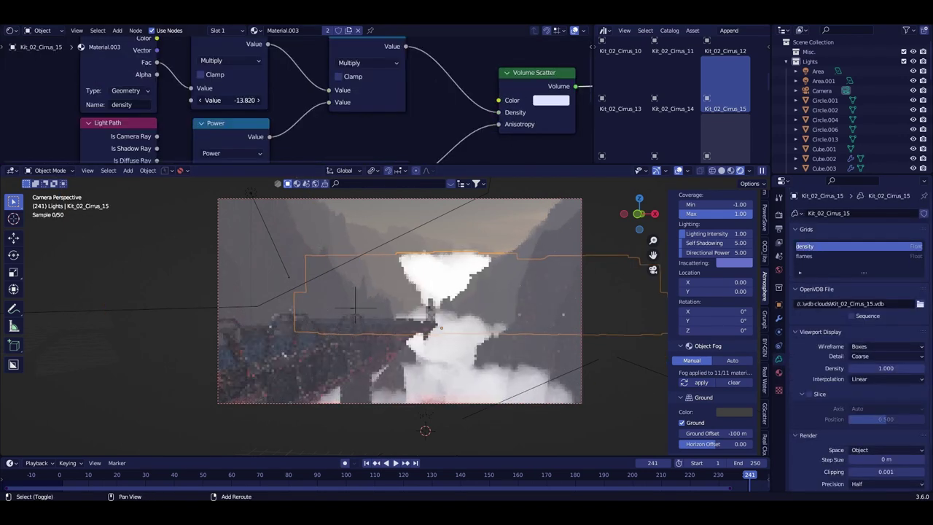
pyautogui.scroll(-2, 427, 95)
pyautogui.scroll(-1, 427, 95)
pyautogui.scroll(-1, 428, 95)
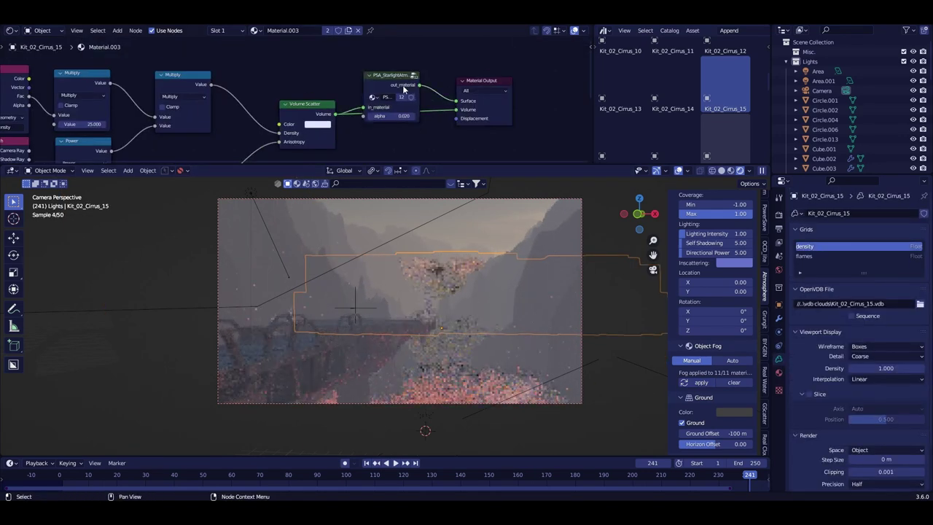
pyautogui.hotkey('ctrl', 'z')
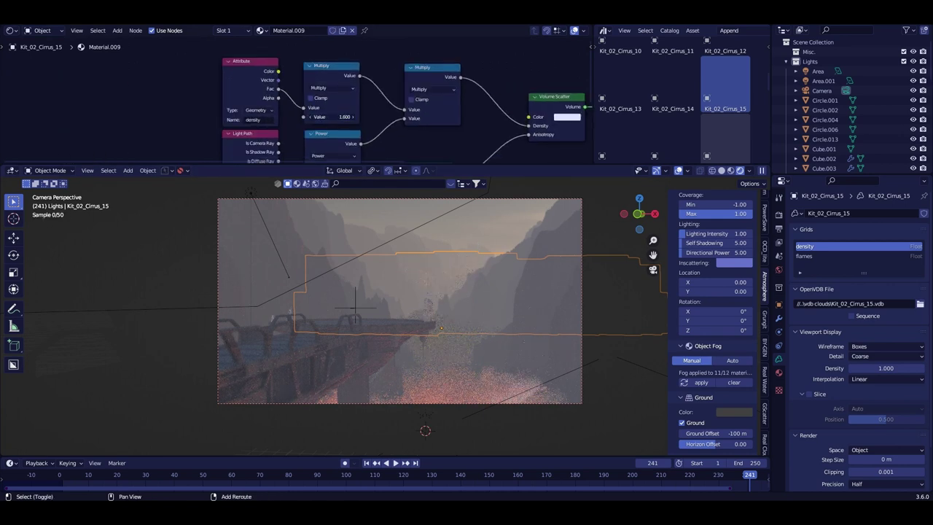
pyautogui.hotkey('ctrl', 'z')
pyautogui.hotkey('ctrl', 'z')
pyautogui.hotkey('ctrl', 'z')
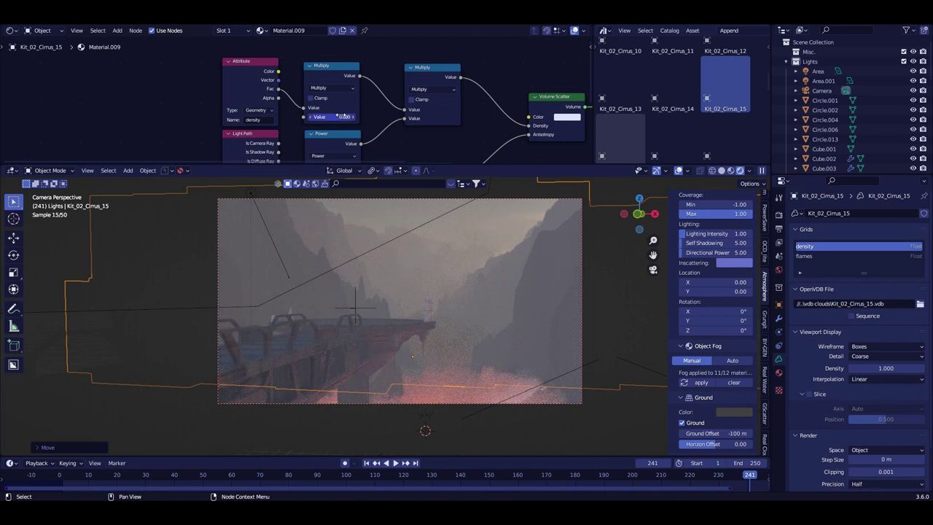
pyautogui.hotkey('ctrl', 'shift', 'z')
pyautogui.hotkey('ctrl', 'shift', 'z')
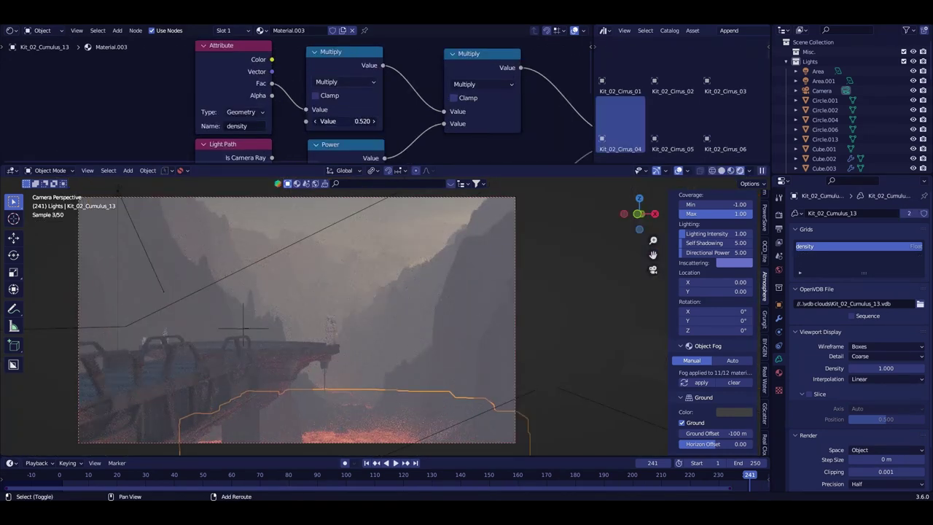
pyautogui.hotkey('ctrl', 'shift', 'z')
# Step: Duplicate the cumulus cloud and place the copy along the canyon floor
pyautogui.scroll(3, 355, 129)
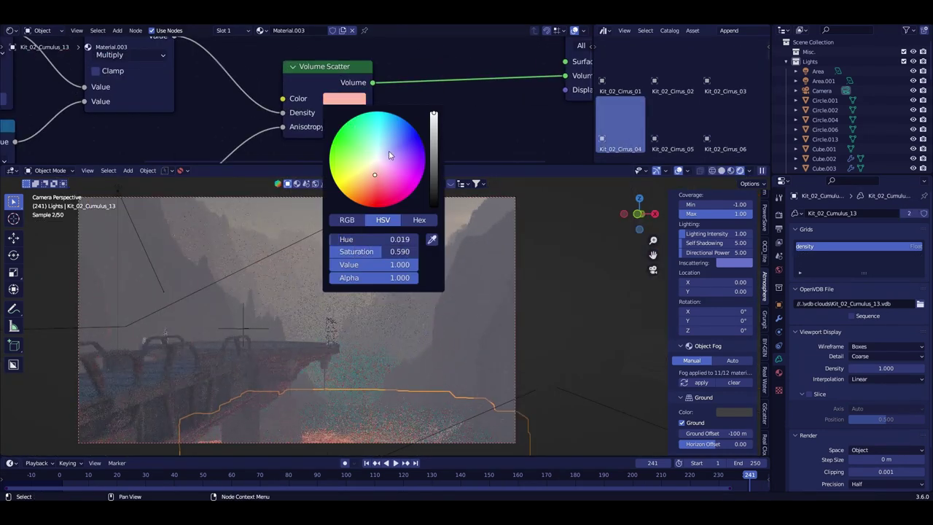
pyautogui.press('KP_Decimal')
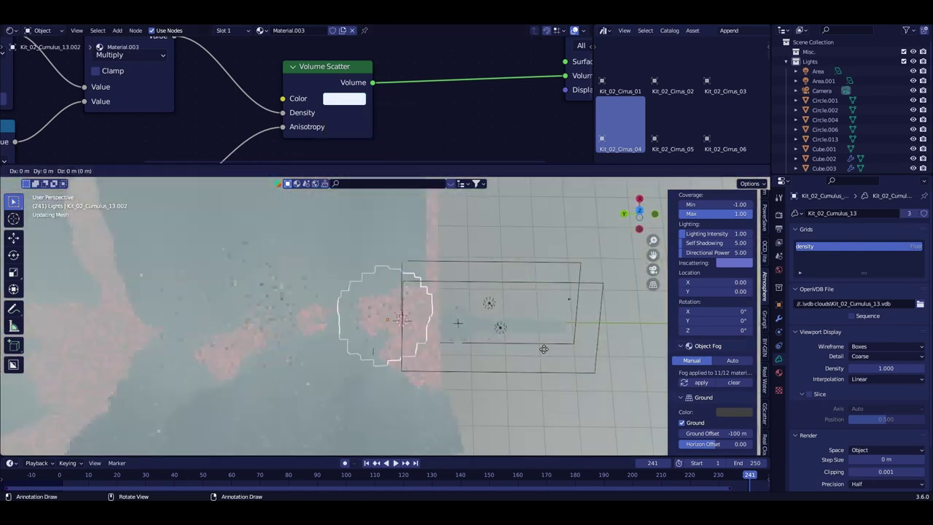
pyautogui.press('KP_0')
pyautogui.press('g')
pyautogui.click(515, 405)
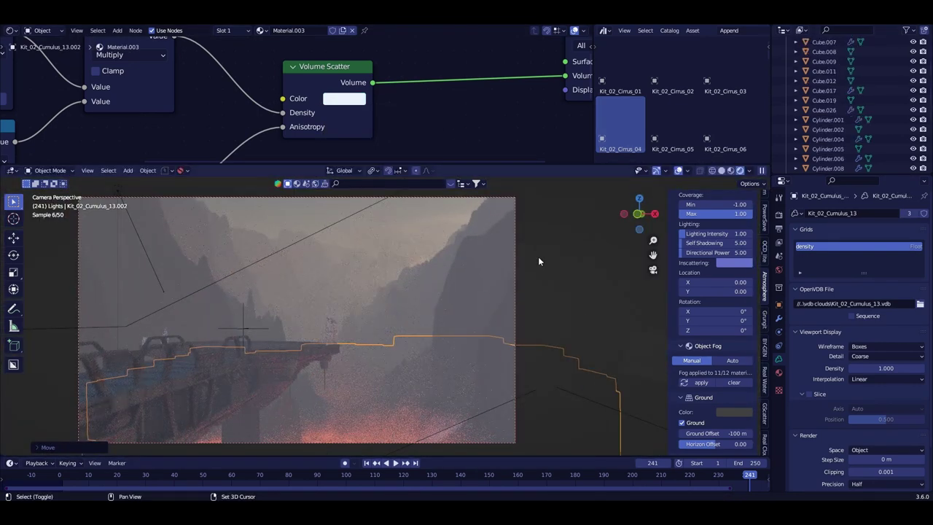
# Step: Lower the scene exposure to -0.667 in Color Management
pyautogui.scroll(-8, 846, 110)
pyautogui.click(779, 215)
pyautogui.scroll(-10, 860, 365)
pyautogui.moveTo(869, 442)
pyautogui.mouseDown()
pyautogui.moveTo(849, 442)
pyautogui.moveTo(855, 455)
pyautogui.mouseUp()
pyautogui.click(350, 228)
# Step: Inspect the area light's settings and the cloud's volume scatter material
pyautogui.click(778, 346)
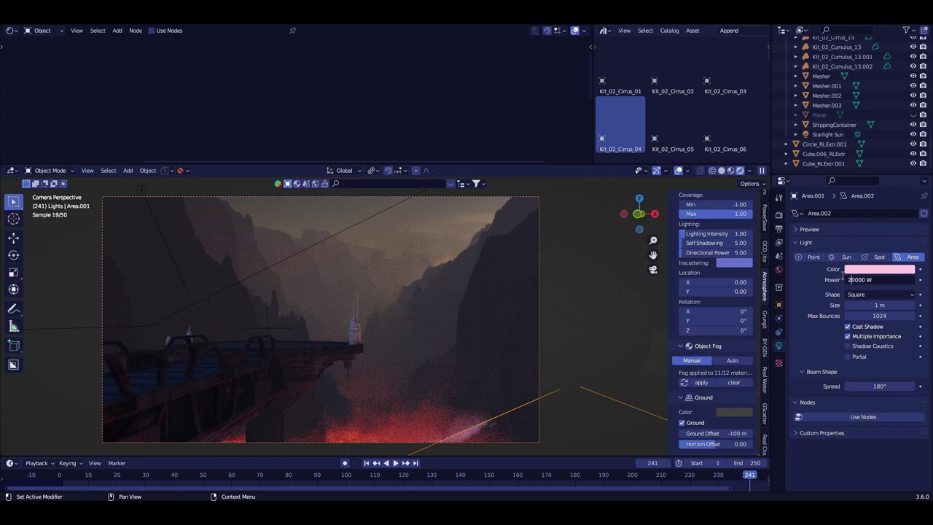
pyautogui.click(346, 251)
pyautogui.click(368, 274)
pyautogui.click(315, 198)
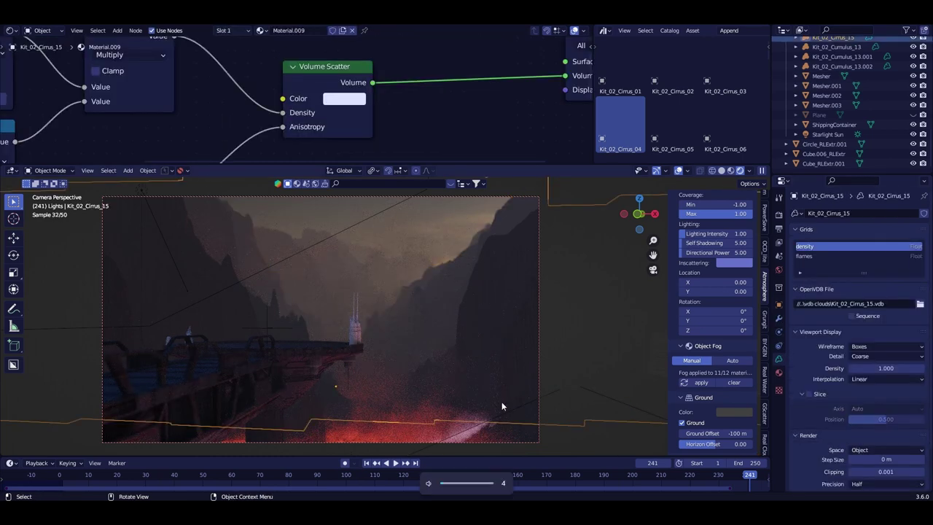
pyautogui.click(326, 330)
pyautogui.press('KP_Decimal')
pyautogui.scroll(-5, 321, 327)
# Step: Add a point light near the platform at 100000 W, then delete it
pyautogui.hotkey('shift', 'a')
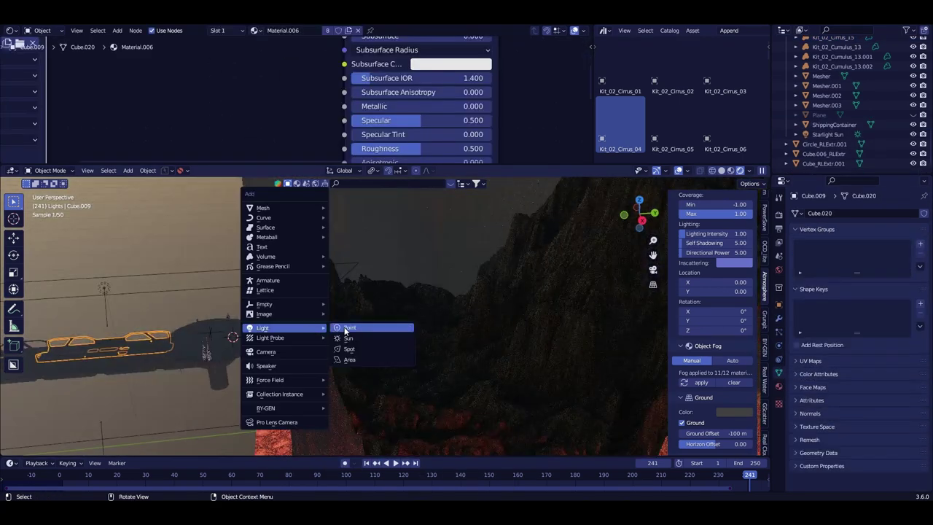
pyautogui.click(347, 329)
pyautogui.press('KP_0')
pyautogui.press('g')
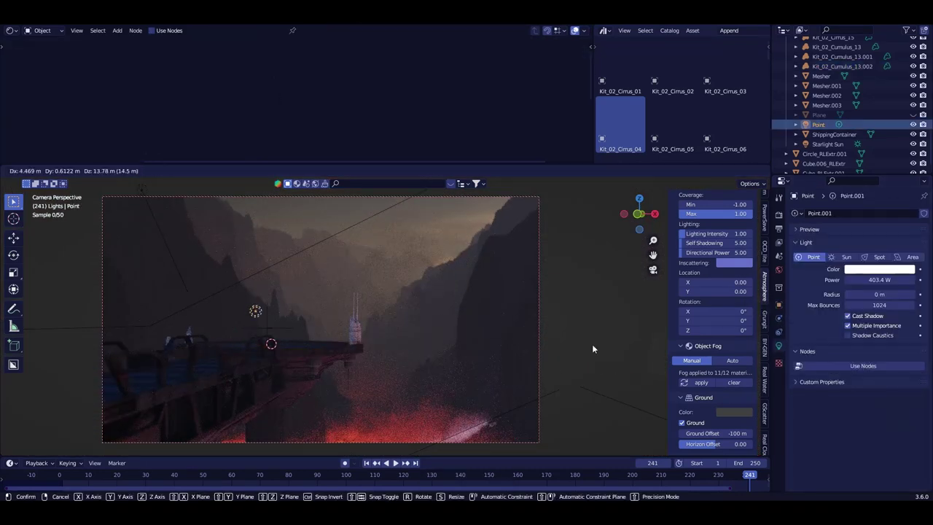
pyautogui.click(592, 349)
pyautogui.moveTo(875, 280); pyautogui.dragTo(850, 281)
pyautogui.write('100000')
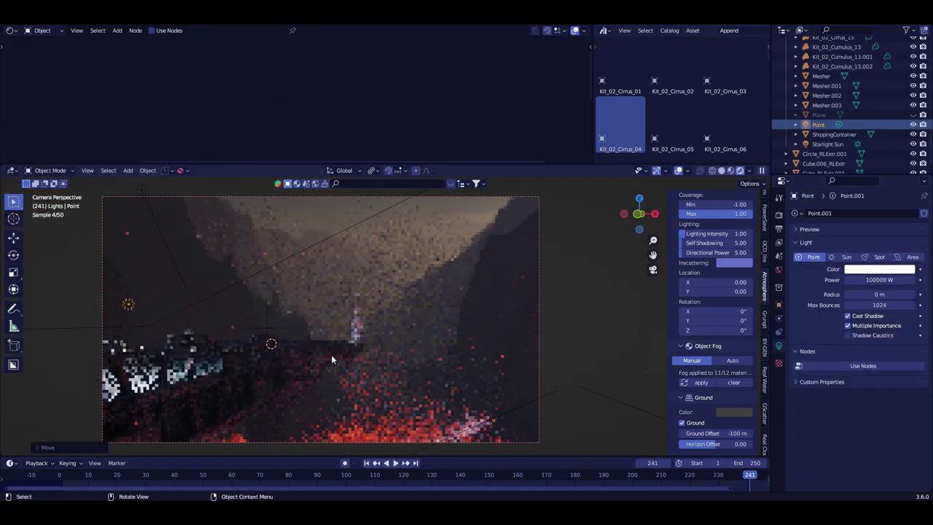
pyautogui.press('g')
pyautogui.click(315, 344)
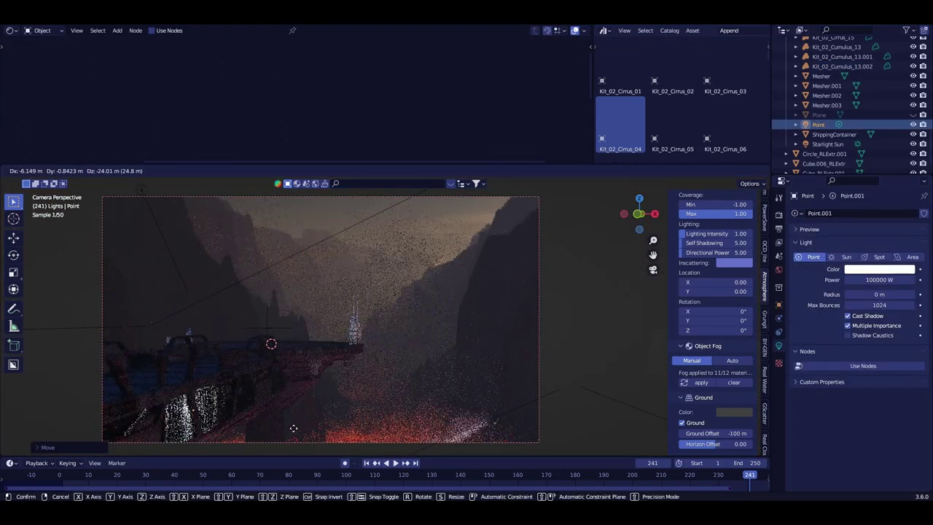
pyautogui.press('Delete')
pyautogui.hotkey('shift', 'a')
# Step: Build a circle into a filled, extruded cylinder with a narrowed, bevelled dome top
pyautogui.click(445, 218)
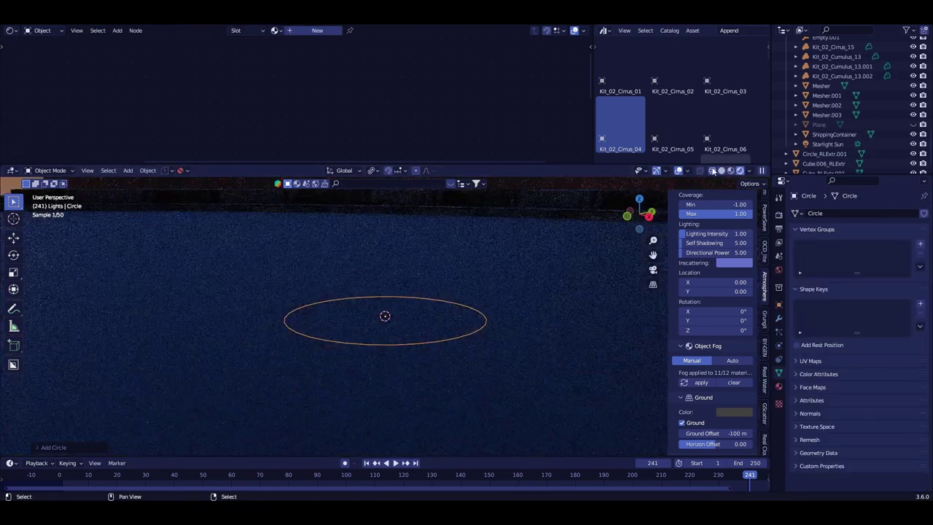
pyautogui.press('Tab')
pyautogui.press('f')
pyautogui.press('e')
pyautogui.click(489, 339)
pyautogui.moveTo(489, 340); pyautogui.dragTo(466, 335, button='middle')
pyautogui.press('e')
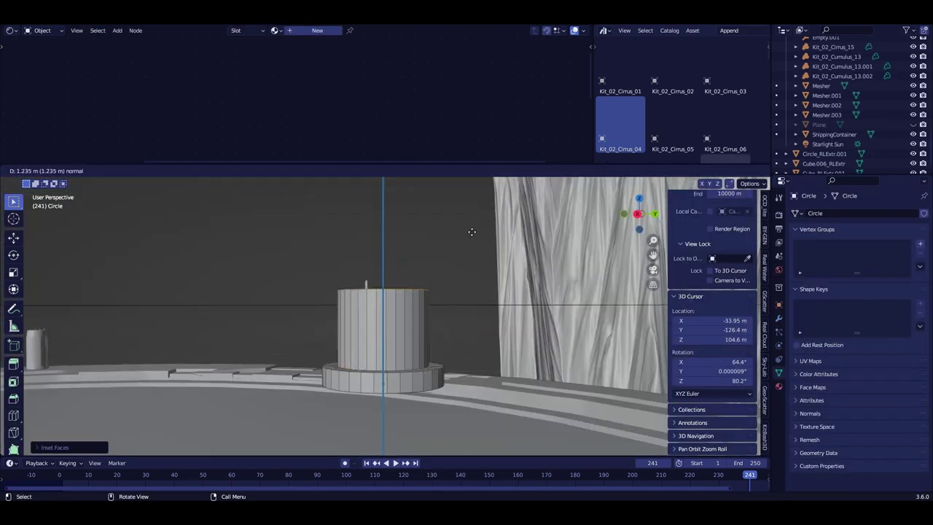
pyautogui.click(460, 334)
pyautogui.press('s')
pyautogui.click(452, 332)
pyautogui.scroll(3, 318, 276)
pyautogui.hotkey('ctrl', 'b')
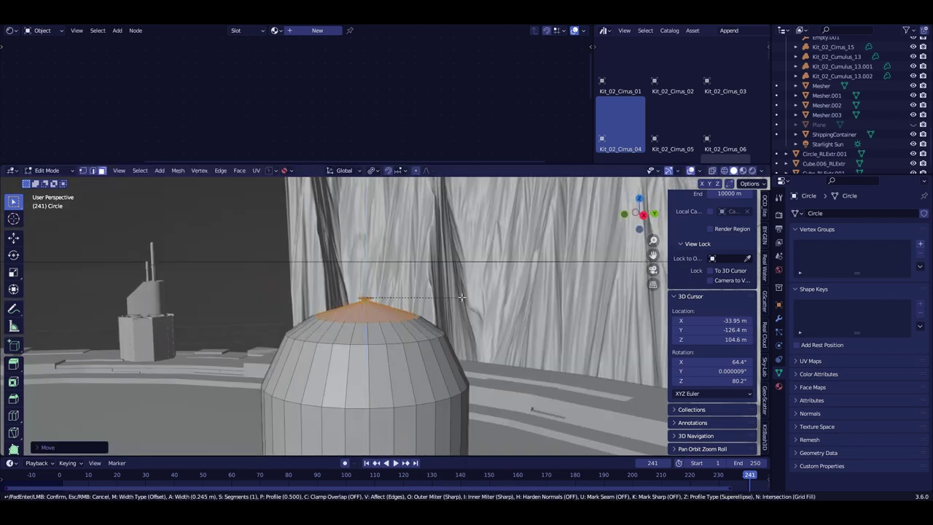
pyautogui.scroll(-3, 594, 353)
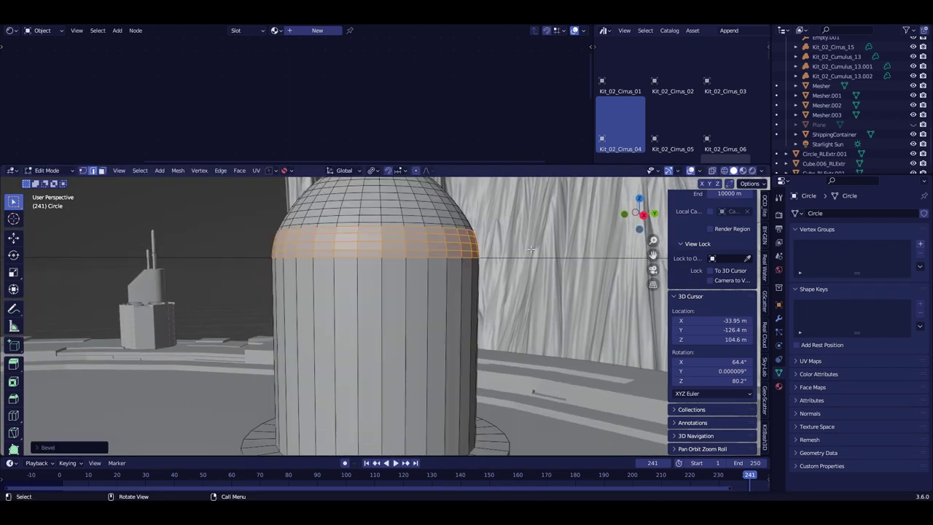
# Step: Give the lamp body a red emissive Material.012
pyautogui.press('Tab')
pyautogui.press('Tab')
pyautogui.scroll(2, 438, 321)
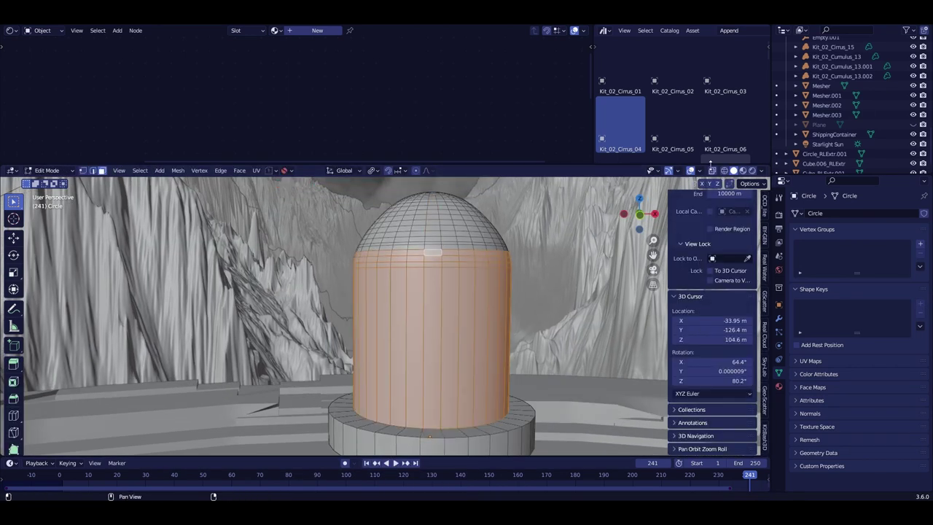
pyautogui.scroll(-3, 510, 306)
pyautogui.scroll(2, 511, 307)
pyautogui.click(779, 386)
pyautogui.click(884, 248)
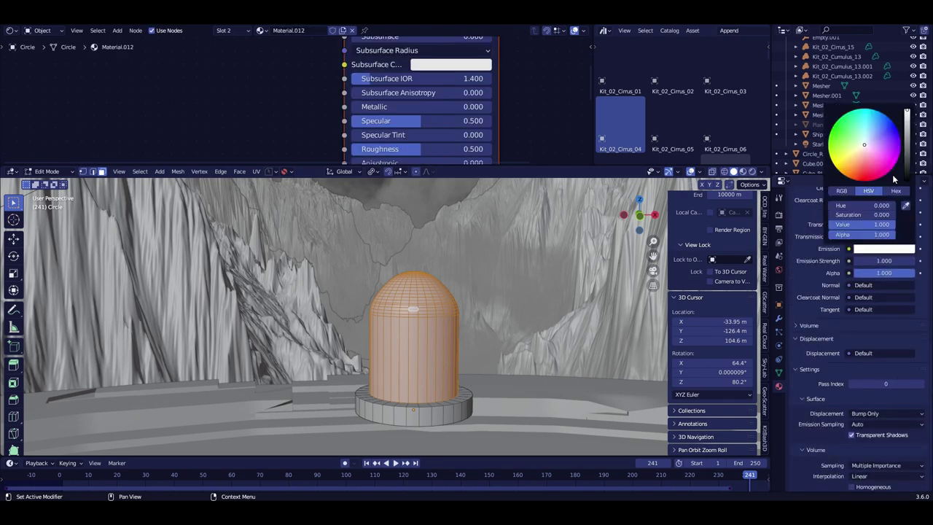
pyautogui.click(896, 179)
pyautogui.press('Tab')
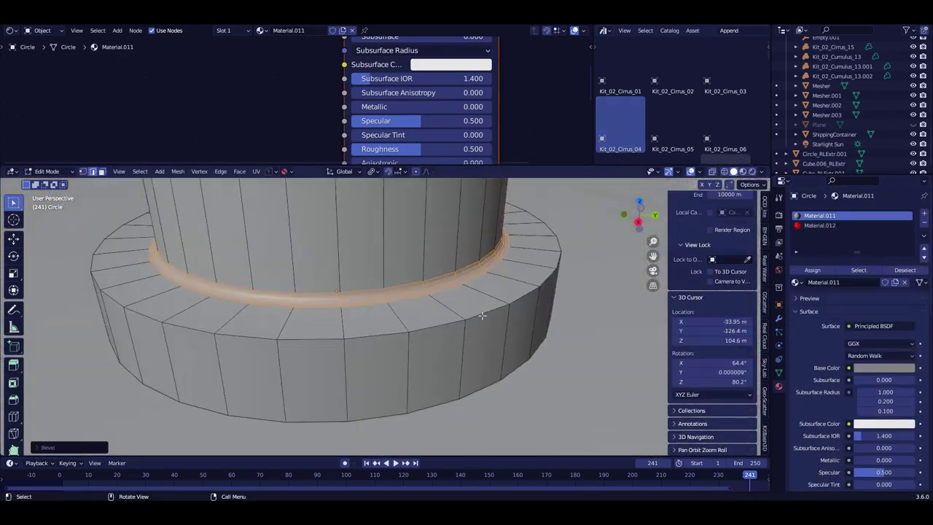
# Step: Bevel the lamp's base ring and inset its alternating side faces
pyautogui.press('s')
pyautogui.click(536, 252)
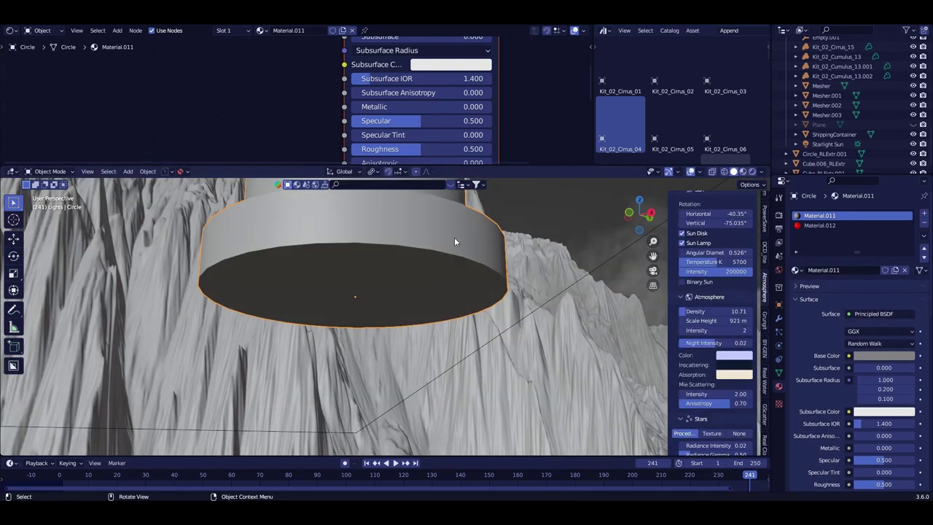
pyautogui.moveTo(536, 253)
pyautogui.mouseDown(button='middle')
pyautogui.moveTo(292, 278)
pyautogui.moveTo(587, 307)
pyautogui.mouseUp(button='middle')
pyautogui.hotkey('ctrl', 'z')
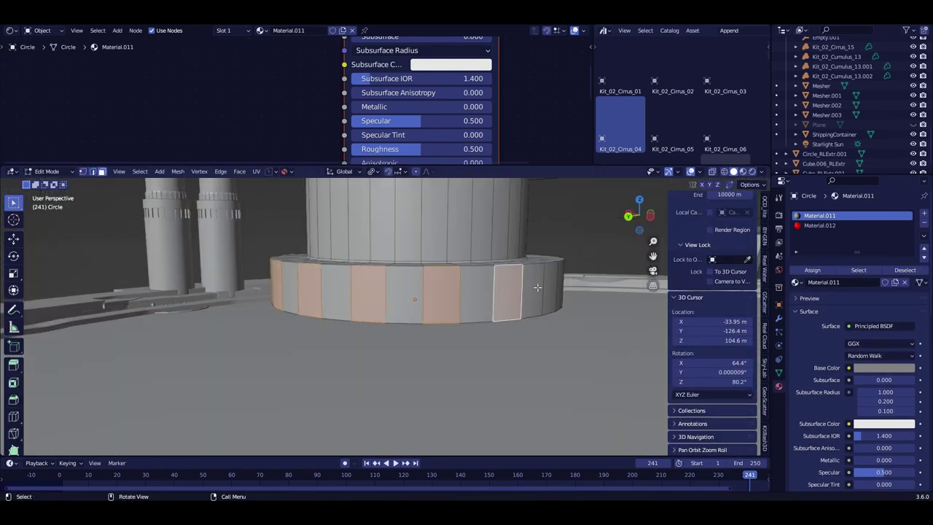
pyautogui.press('i')
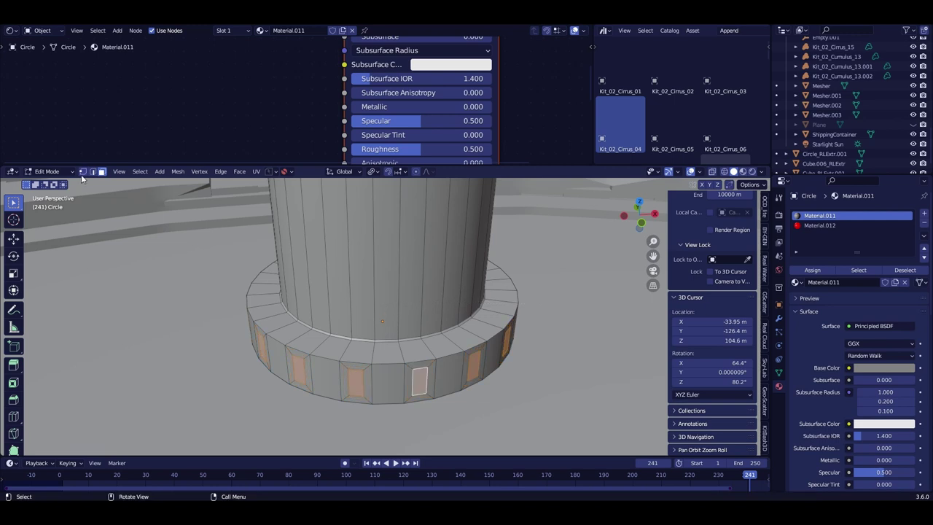
pyautogui.scroll(3, 520, 250)
pyautogui.moveTo(519, 249)
pyautogui.mouseDown(button='middle')
pyautogui.moveTo(437, 286)
pyautogui.moveTo(587, 299)
pyautogui.moveTo(474, 272)
pyautogui.moveTo(553, 271)
pyautogui.moveTo(428, 335)
pyautogui.mouseUp(button='middle')
pyautogui.press('c')
pyautogui.press('Tab')
# Step: Scale the lamp down under the deck and preview its red Material.012 glow
pyautogui.press('`')
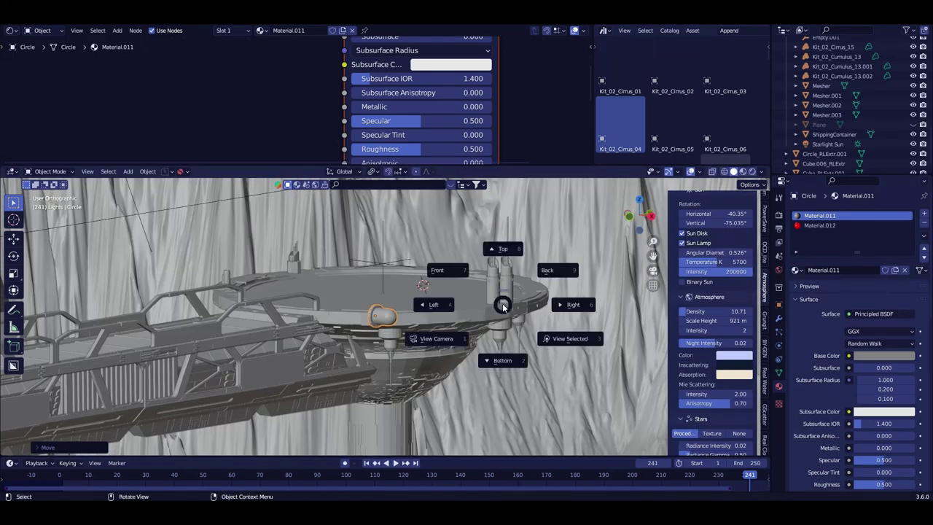
pyautogui.hotkey('shift', '`')
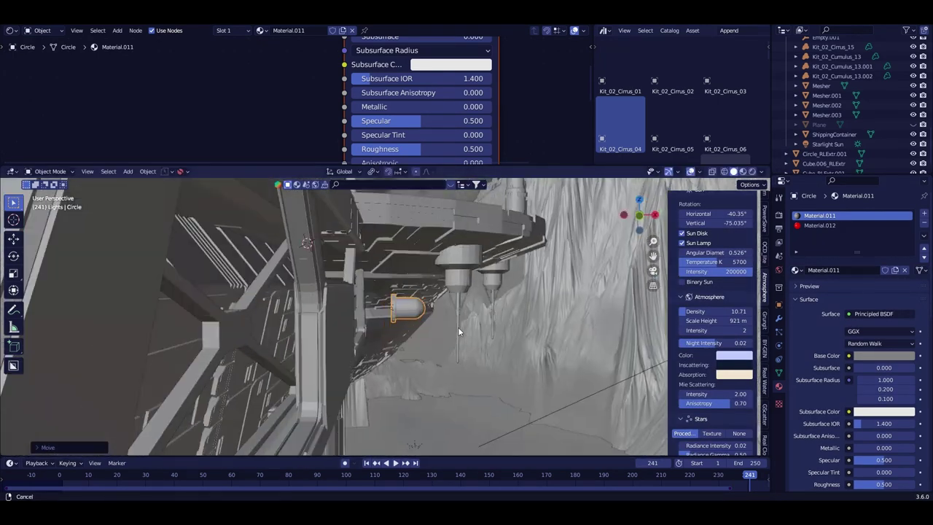
pyautogui.click(458, 332)
pyautogui.press('KP_0')
pyautogui.press('s')
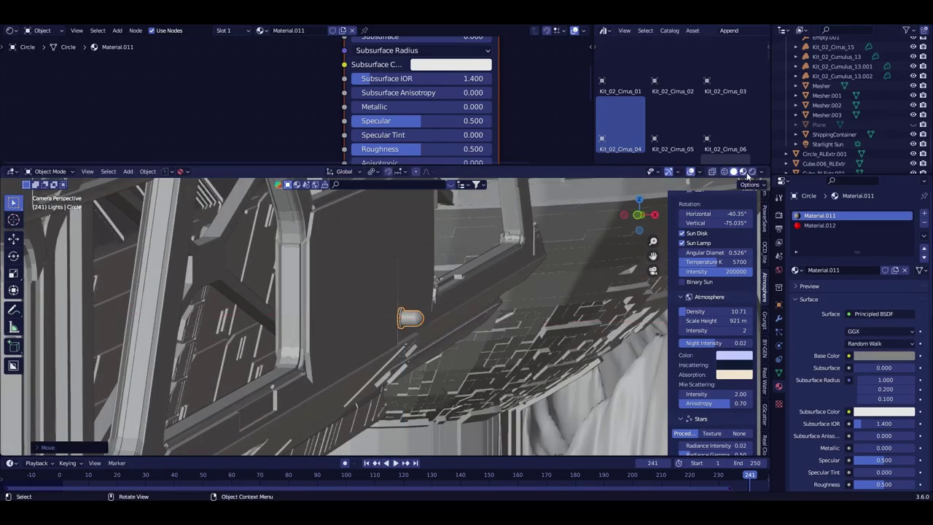
pyautogui.click(751, 173)
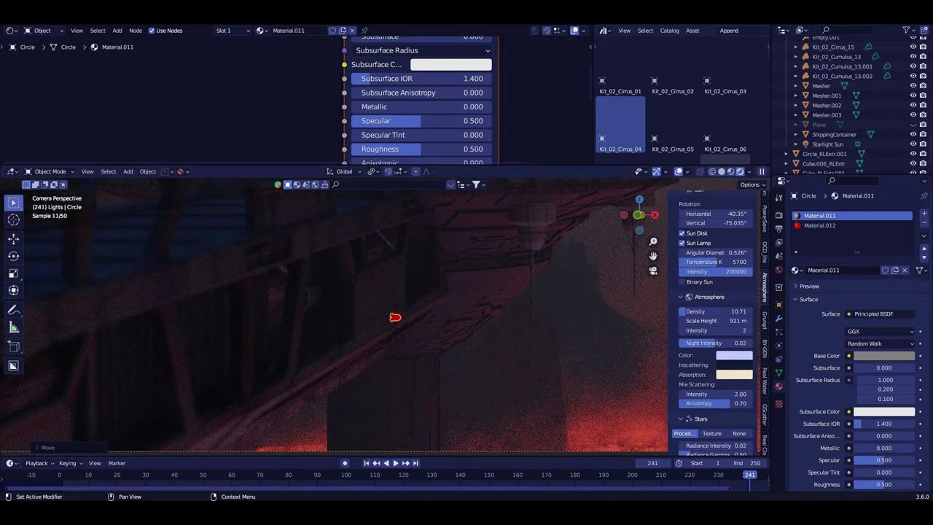
pyautogui.scroll(-3, 488, 294)
pyautogui.click(820, 225)
pyautogui.scroll(-2, 849, 339)
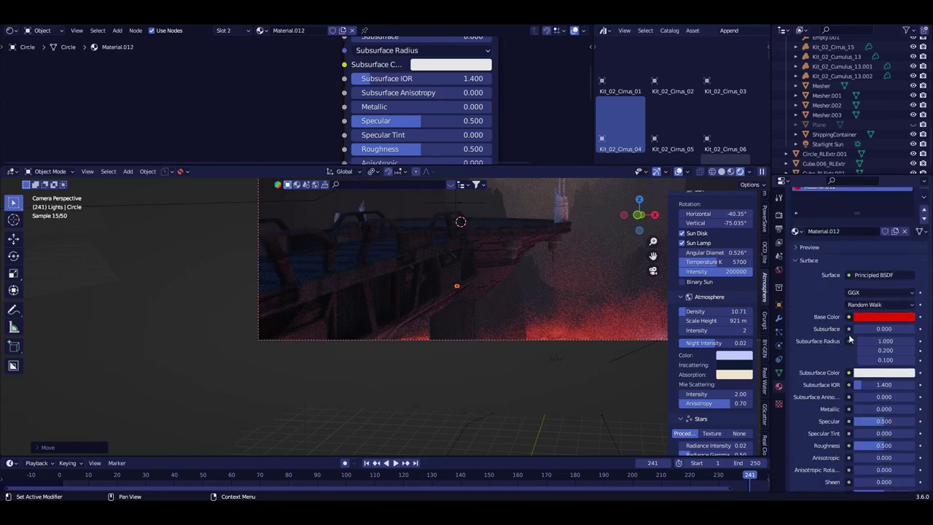
# Step: Add an Array modifier repeating the lamp four times along Y, then test-render
pyautogui.click(779, 319)
pyautogui.click(808, 213)
pyautogui.click(722, 236)
pyautogui.click(879, 295)
pyautogui.write('1')
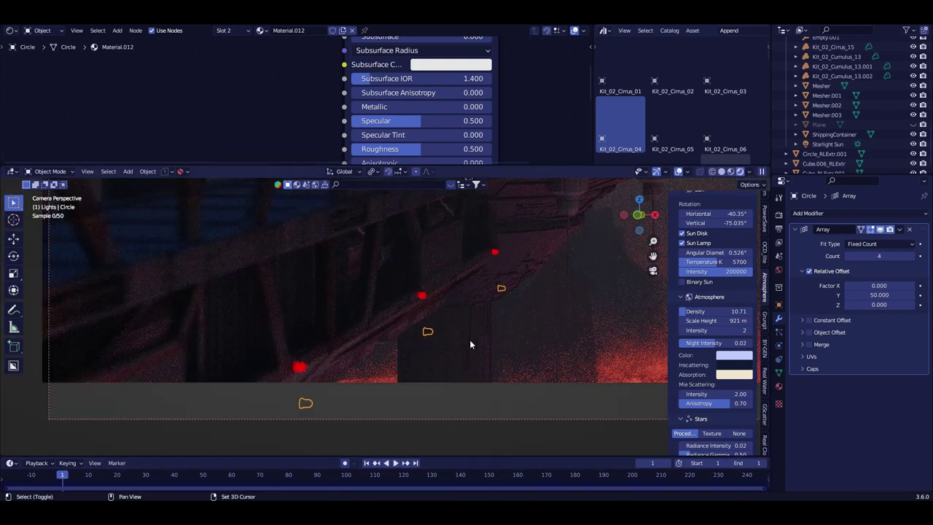
pyautogui.keyDown('shift'); pyautogui.moveTo(552, 323); pyautogui.dragTo(542, 344, button='middle'); pyautogui.keyUp('shift')
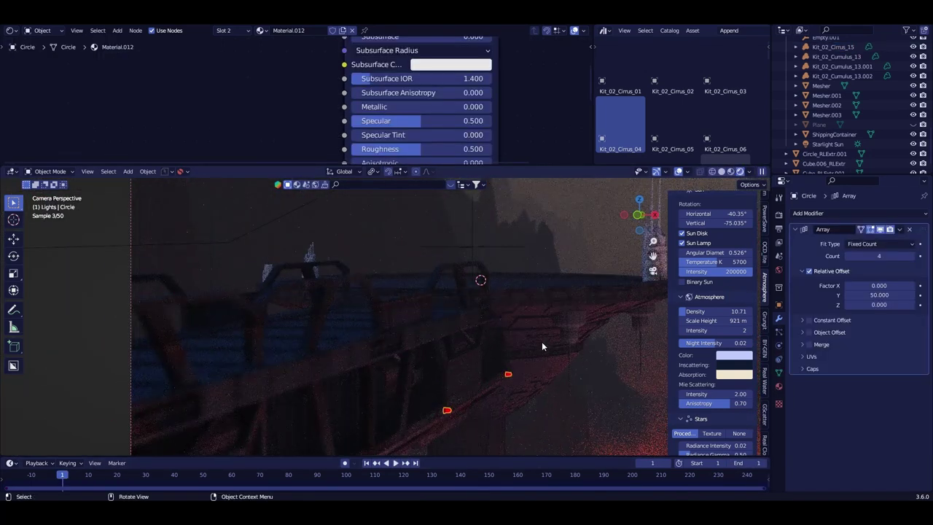
pyautogui.click(63, 31)
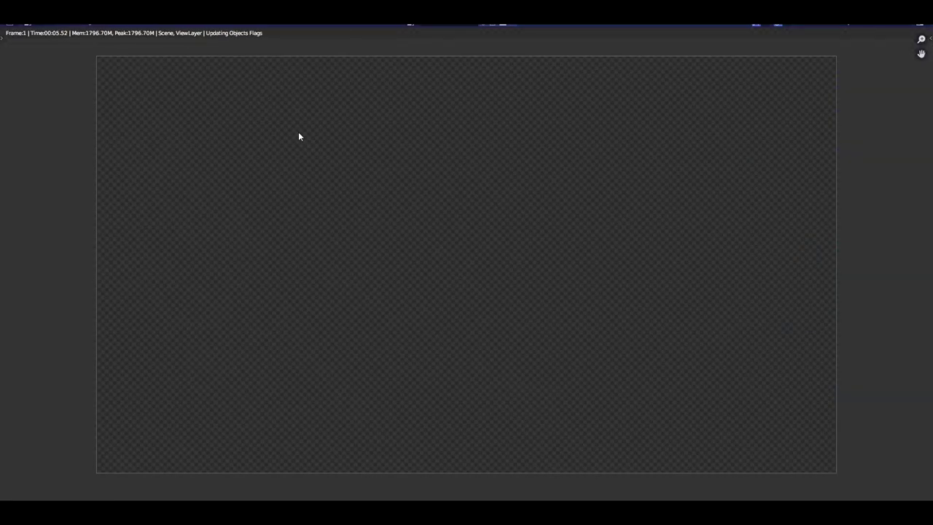
pyautogui.press('Escape')
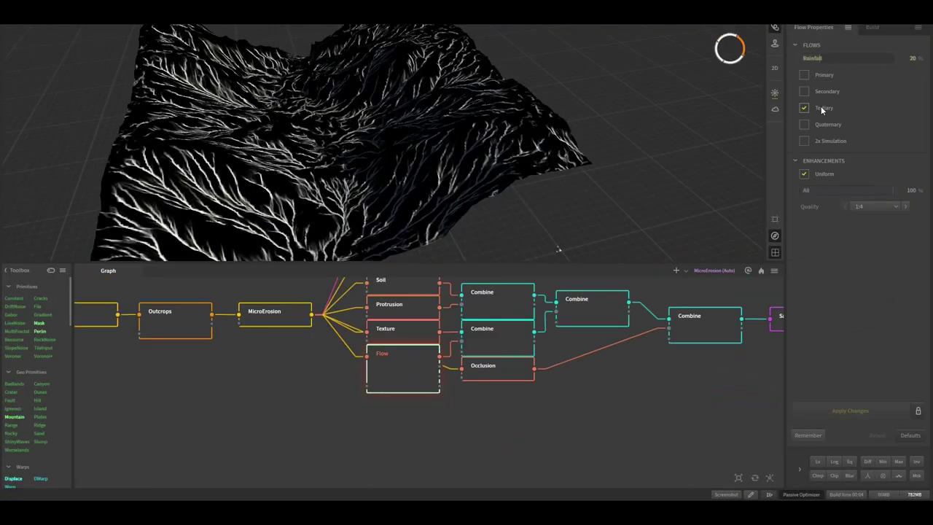
# Step: Set rainfall to 27% with primary and secondary flows, mark SatMaps for export, and build
pyautogui.moveTo(802, 58); pyautogui.dragTo(802, 61)
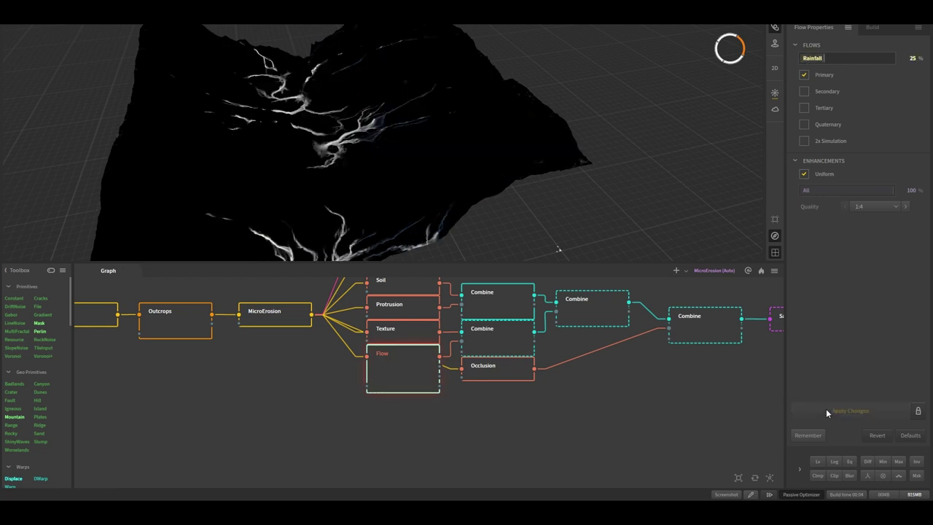
pyautogui.click(861, 412)
pyautogui.click(804, 75)
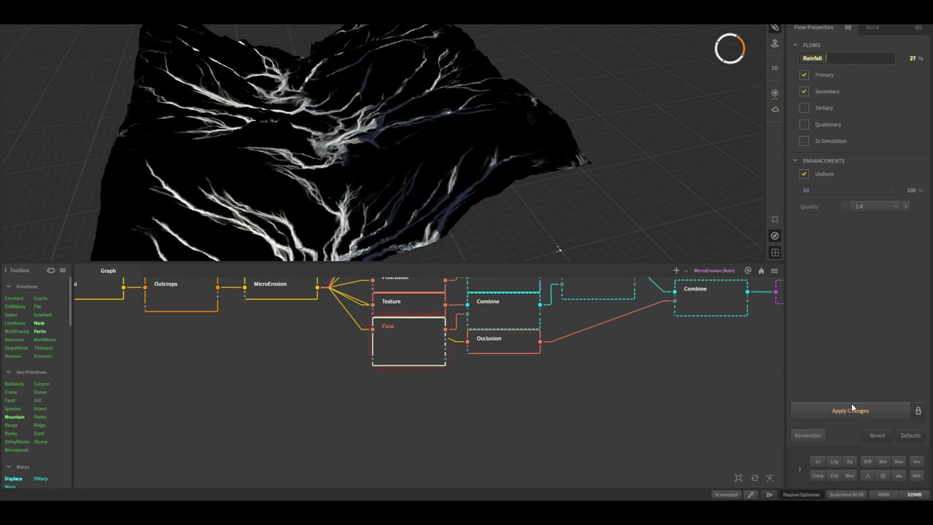
pyautogui.click(805, 58)
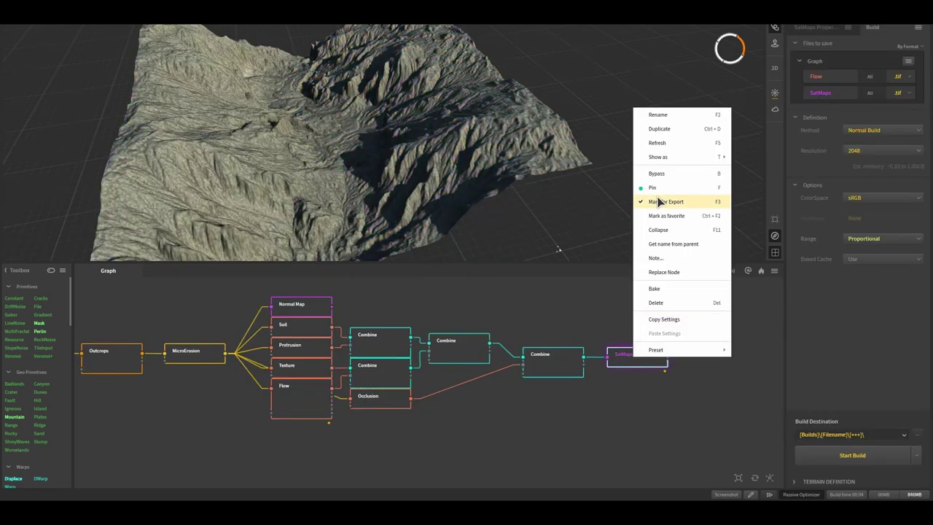
pyautogui.click(679, 197)
pyautogui.click(853, 454)
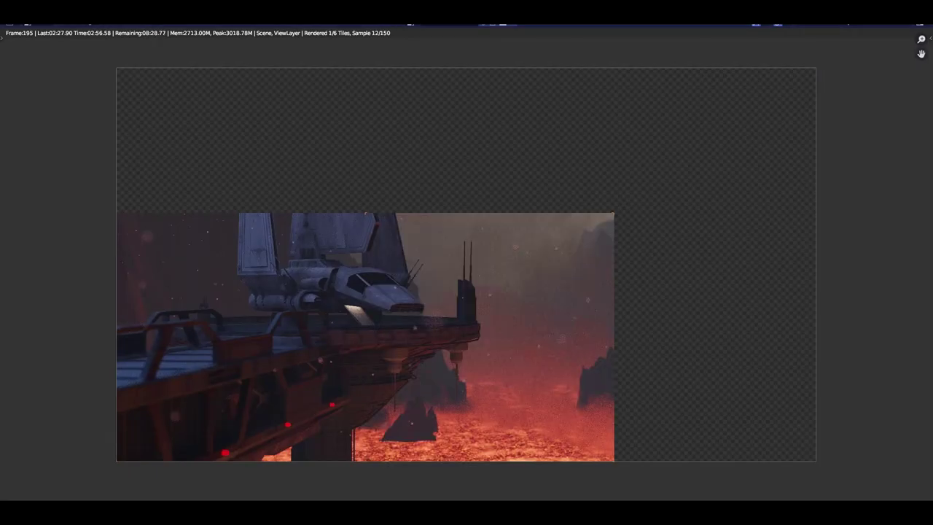